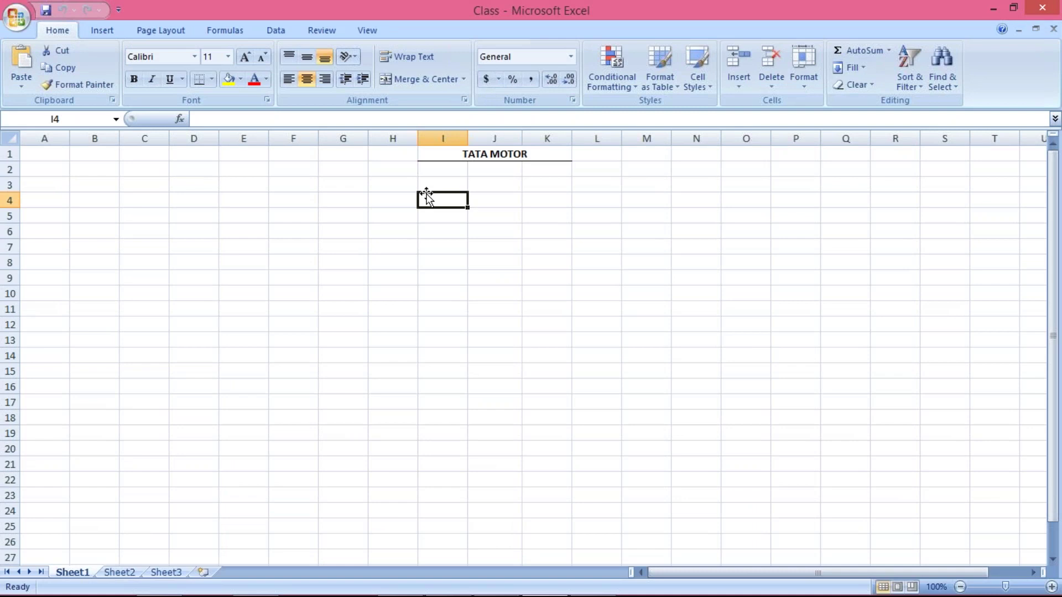
# Enter vendors A to F down cells I3:I8 under TATA MOTOR.
pyautogui.click(434, 184)
pyautogui.click(434, 200)
pyautogui.click(435, 181)
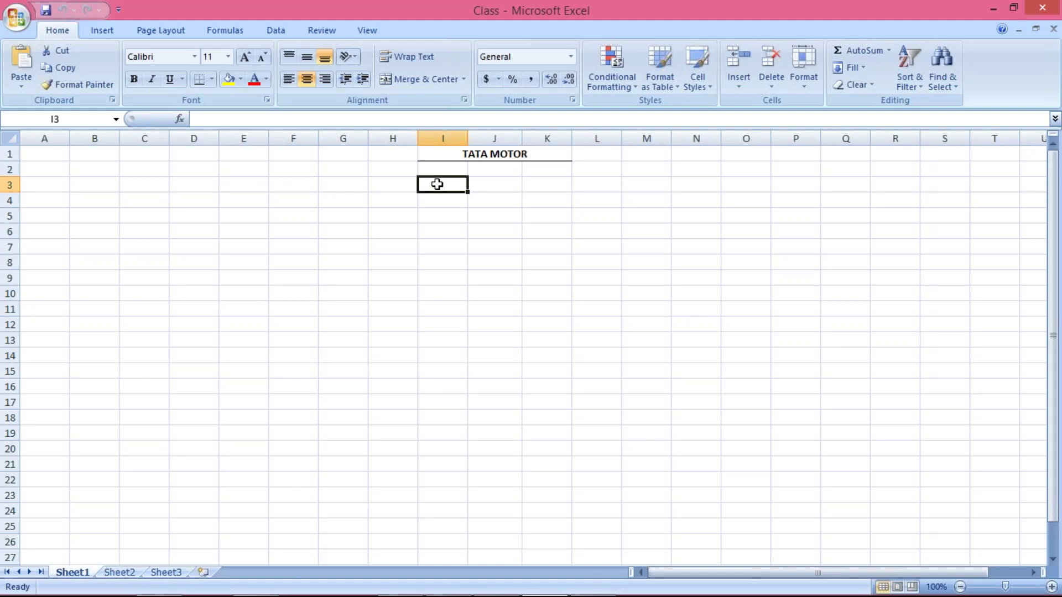
pyautogui.write('A')
pyautogui.press('Return')
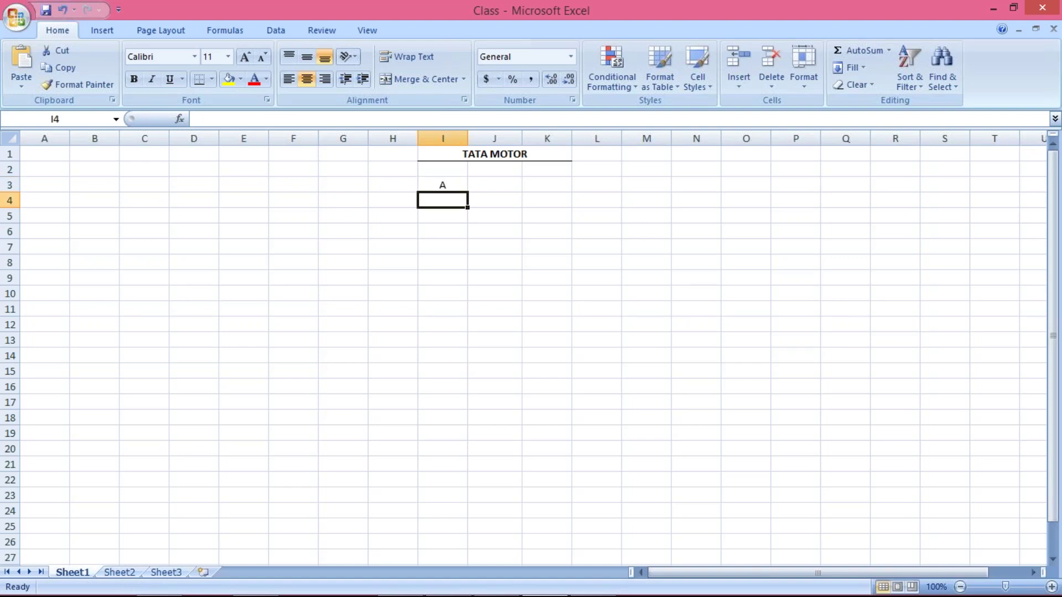
pyautogui.write('B')
pyautogui.press('Return')
pyautogui.write('C')
pyautogui.press('Return')
pyautogui.write('D')
pyautogui.press('Return')
pyautogui.write('E')
pyautogui.press('Return')
pyautogui.write('F')
pyautogui.press('Return')
# Assign TM30 to vendors A–D, TM60 to vendor E and TM90 to vendor F in column J.
pyautogui.click(495, 186)
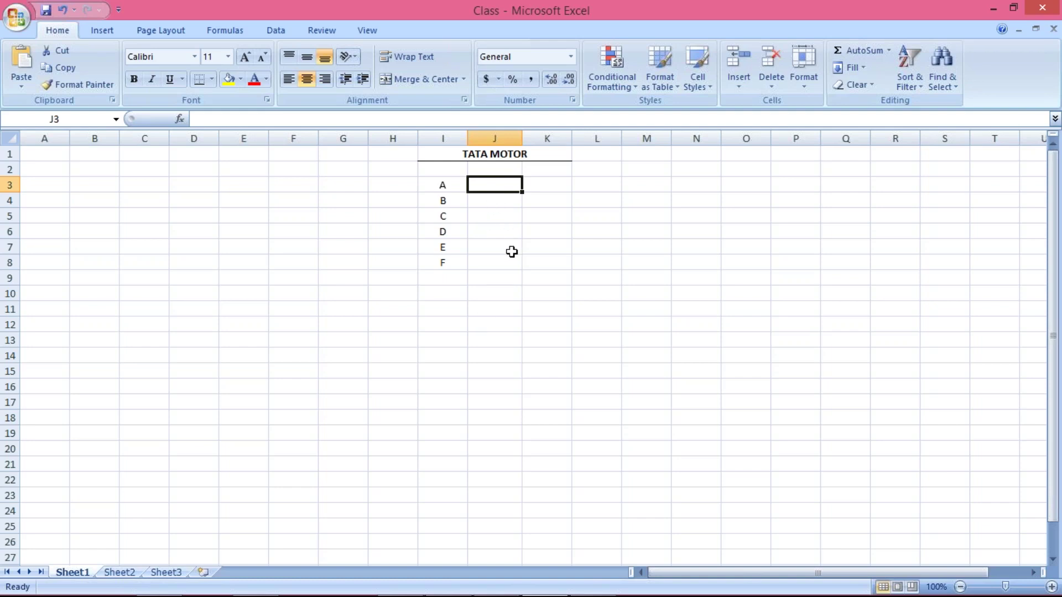
pyautogui.write('TM30')
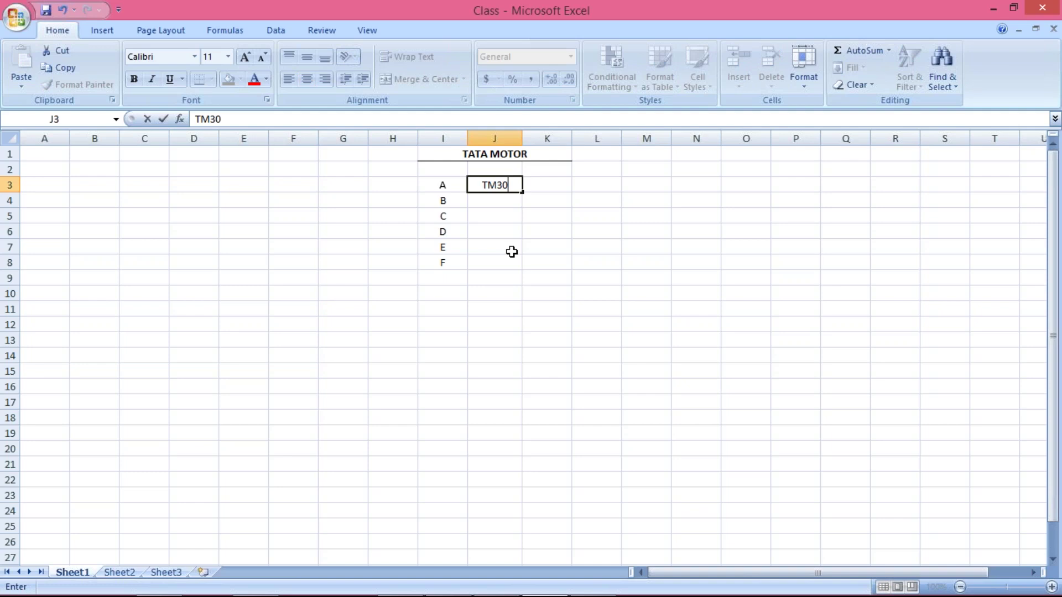
pyautogui.press('Return')
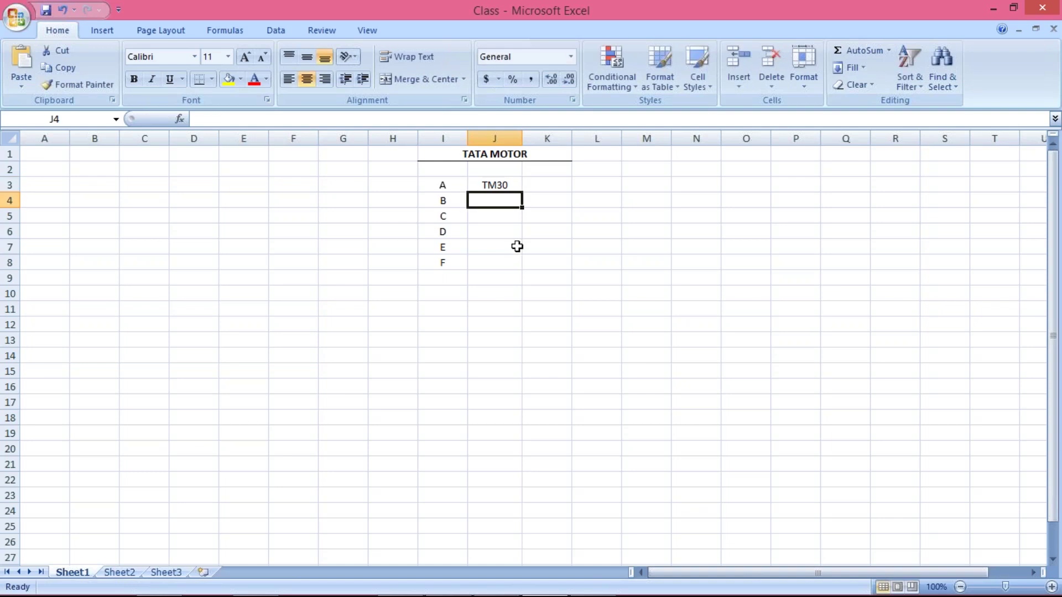
pyautogui.moveTo(496, 184); pyautogui.dragTo(500, 227)
pyautogui.hotkey('ctrl', 'd')
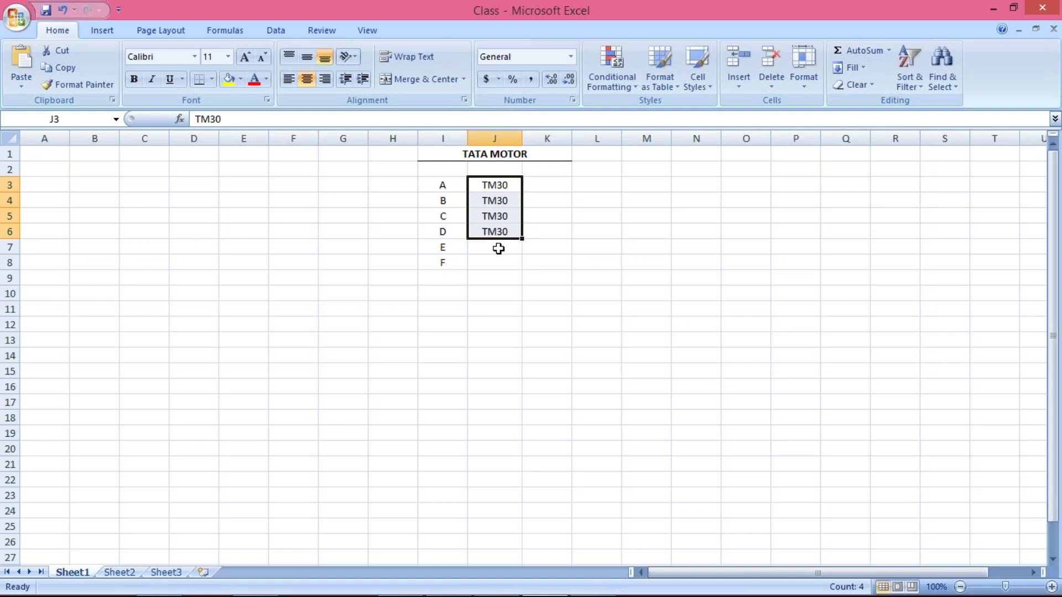
pyautogui.click(498, 249)
pyautogui.write('TM60')
pyautogui.press('Return')
pyautogui.write('TM90')
pyautogui.press('Return')
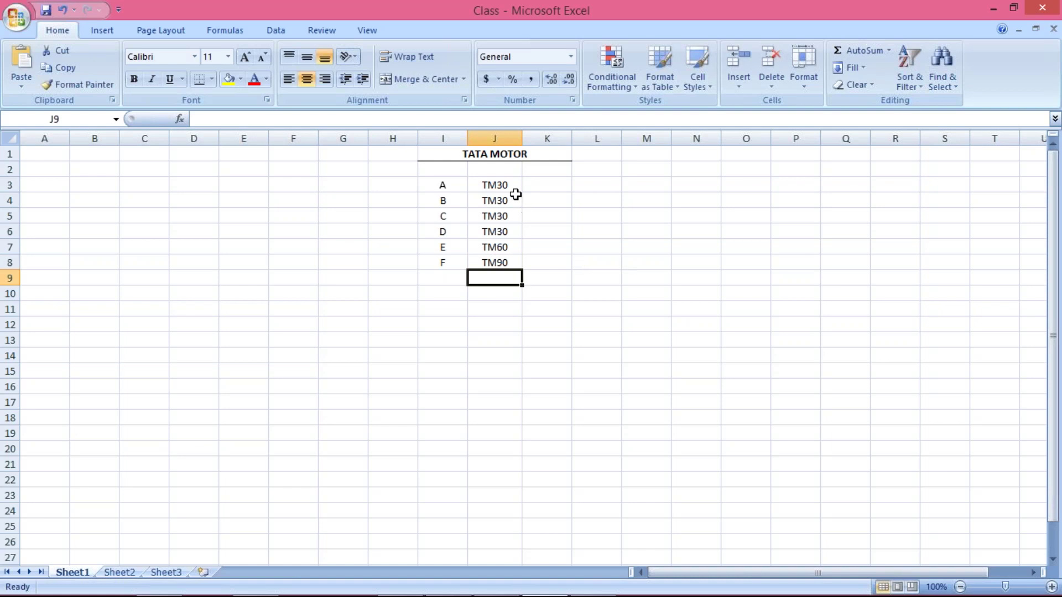
pyautogui.click(498, 184)
pyautogui.click(540, 185)
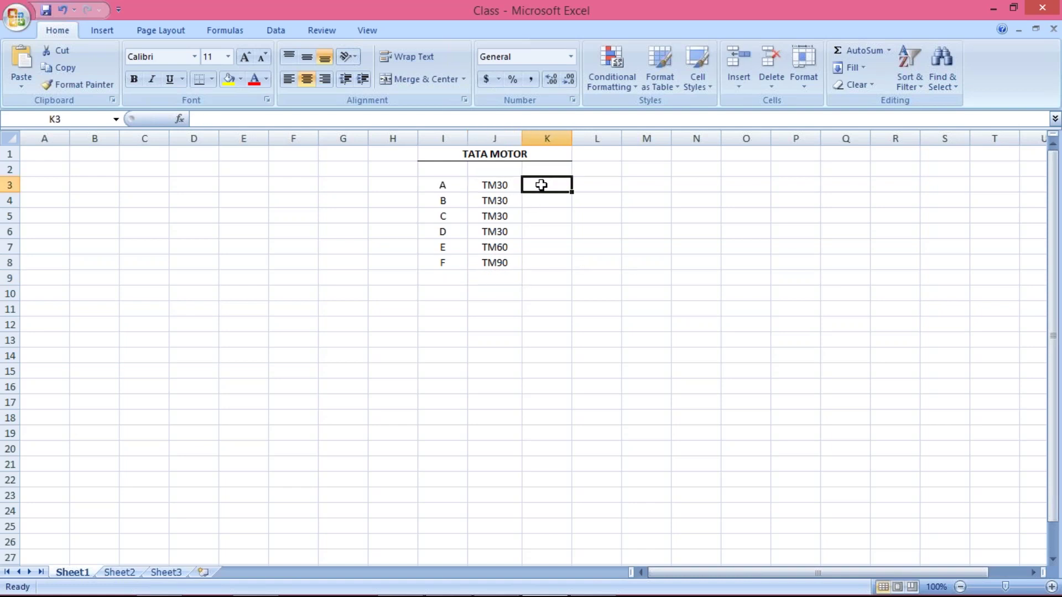
pyautogui.click(486, 185)
pyautogui.click(436, 187)
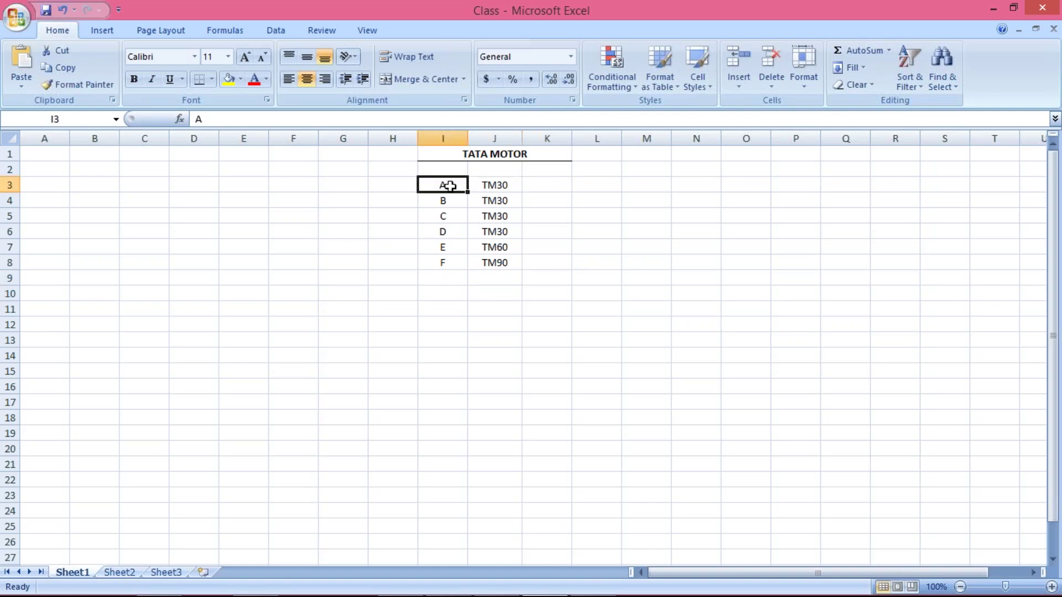
pyautogui.click(506, 186)
pyautogui.click(540, 183)
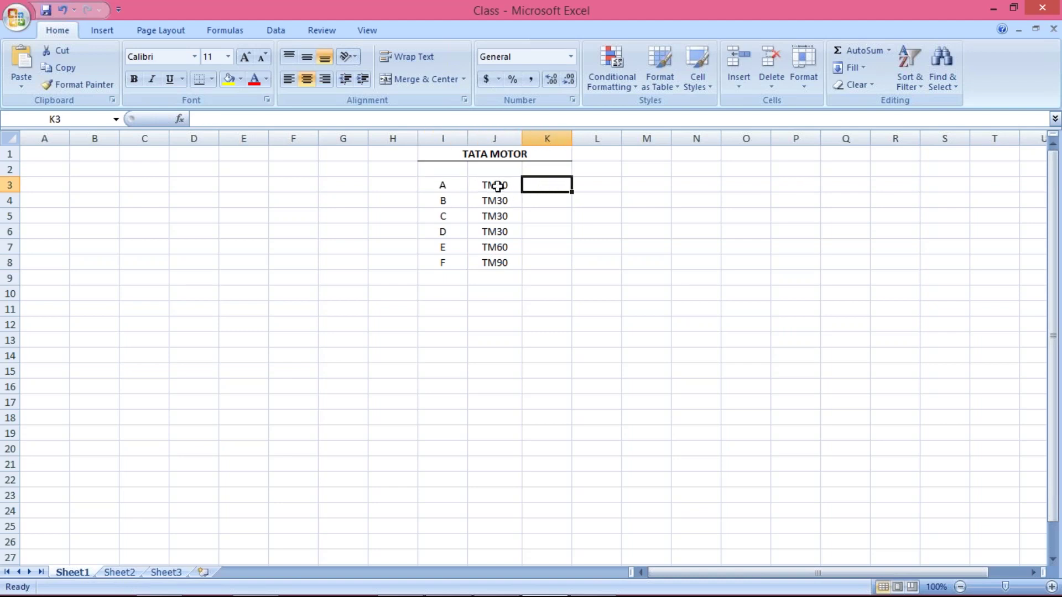
pyautogui.click(438, 247)
pyautogui.click(443, 263)
pyautogui.write('F')
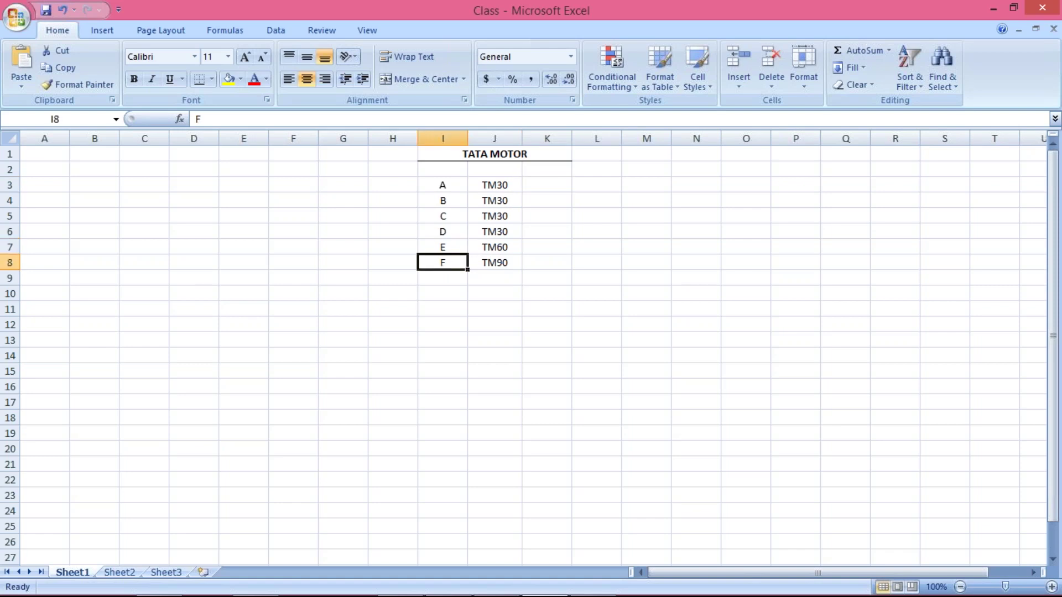
pyautogui.click(479, 252)
pyautogui.click(441, 245)
pyautogui.click(493, 245)
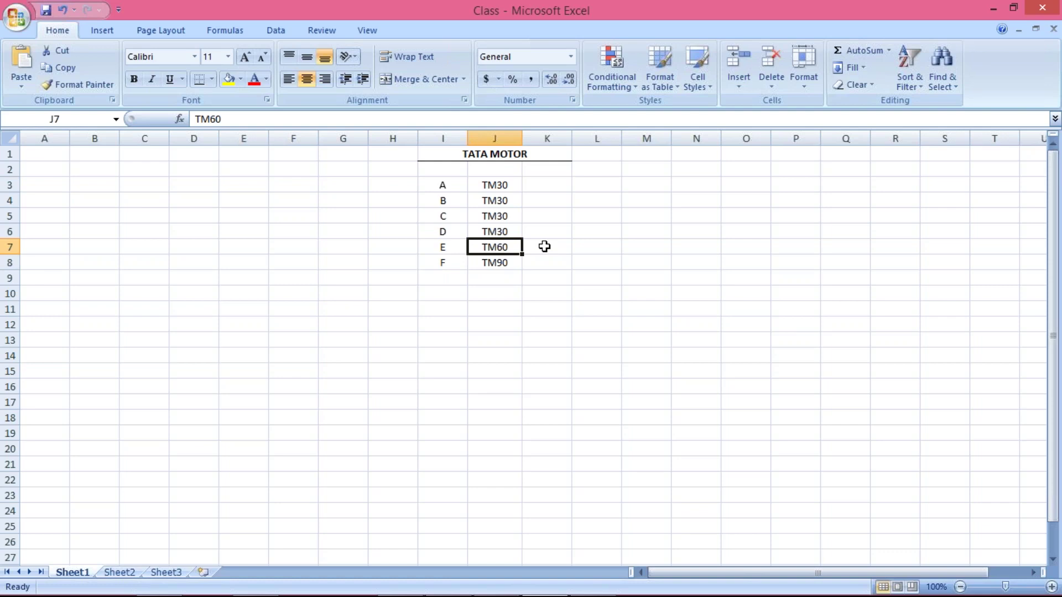
pyautogui.click(453, 268)
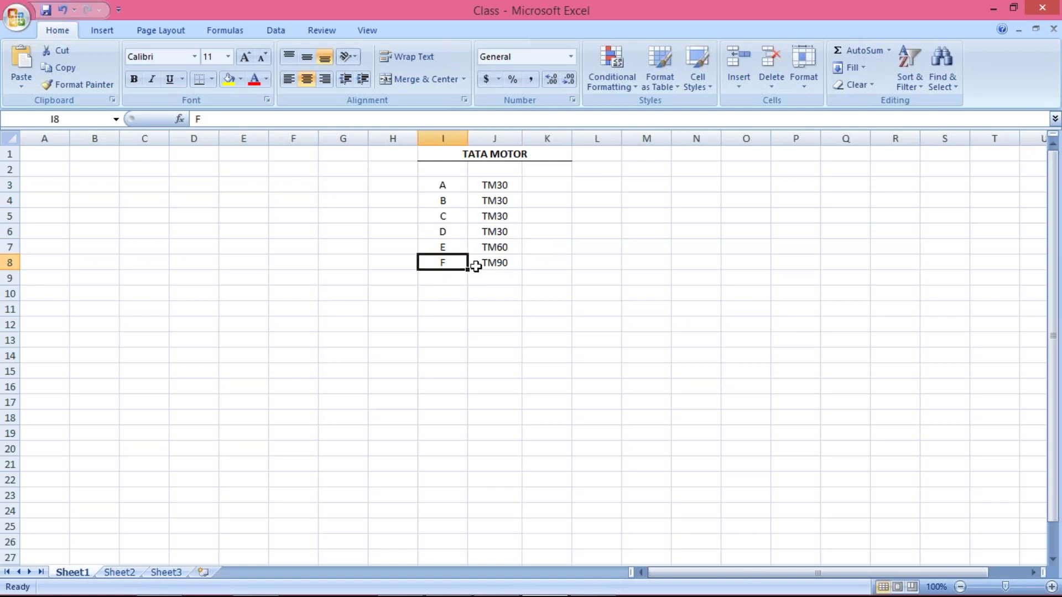
pyautogui.click(491, 264)
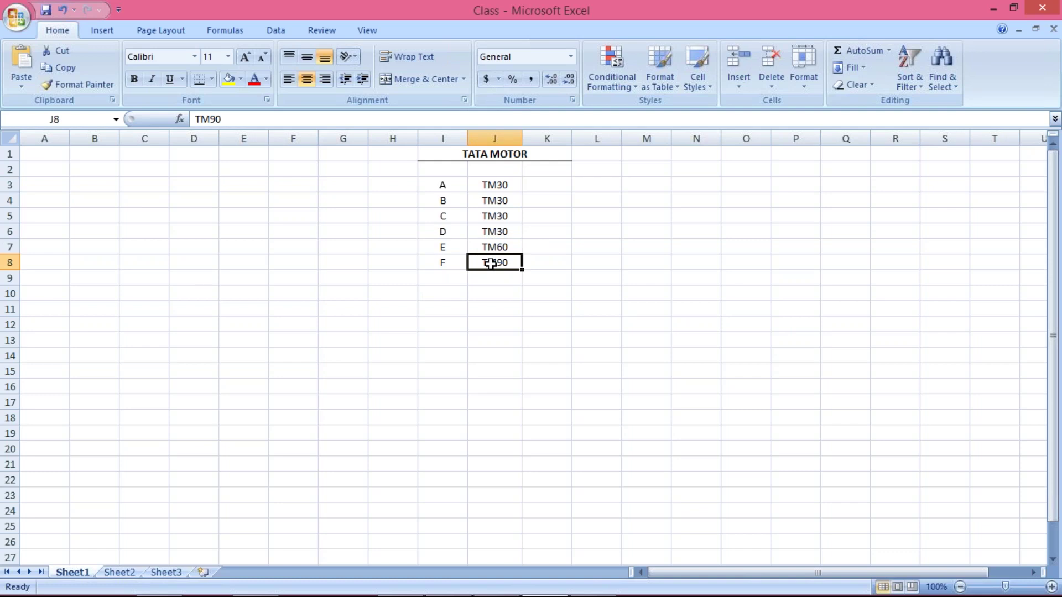
pyautogui.moveTo(494, 187); pyautogui.dragTo(501, 228)
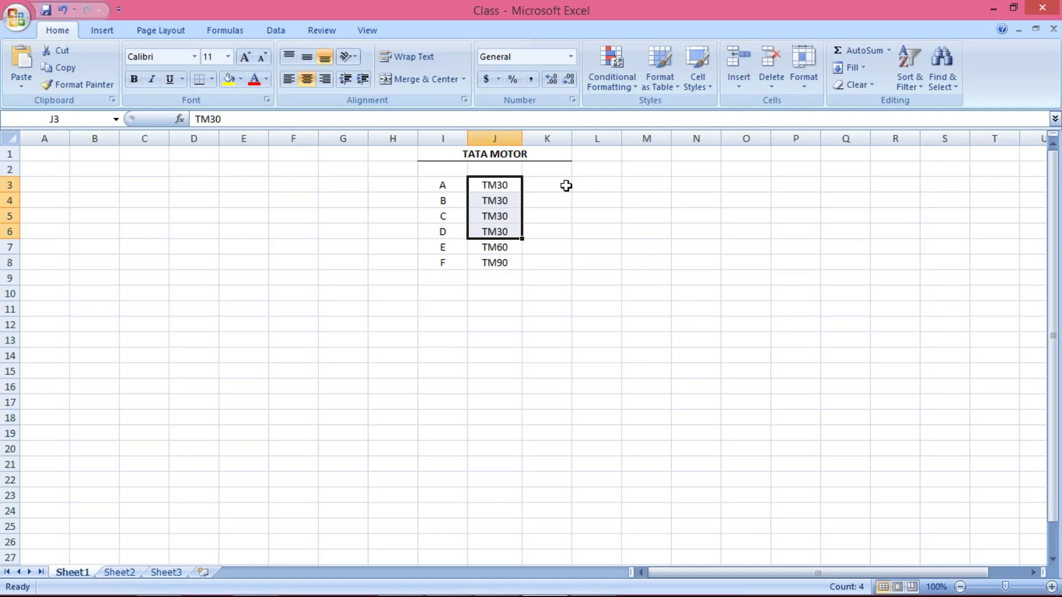
pyautogui.click(563, 185)
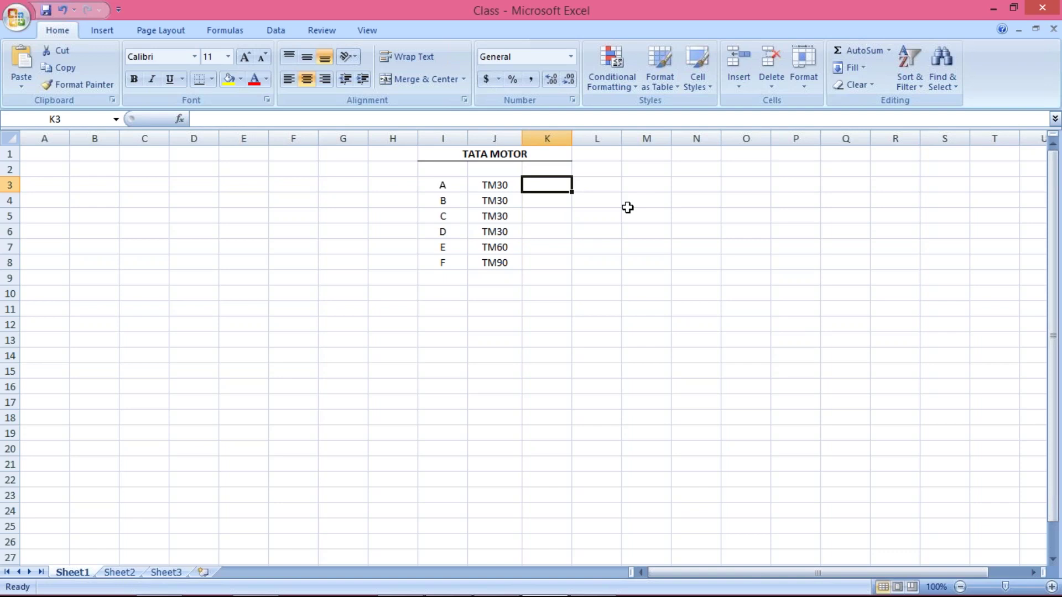
# Fill the new term TM45 into K3:K6 beside vendors A to D.
pyautogui.write('TM40')
pyautogui.press('Return')
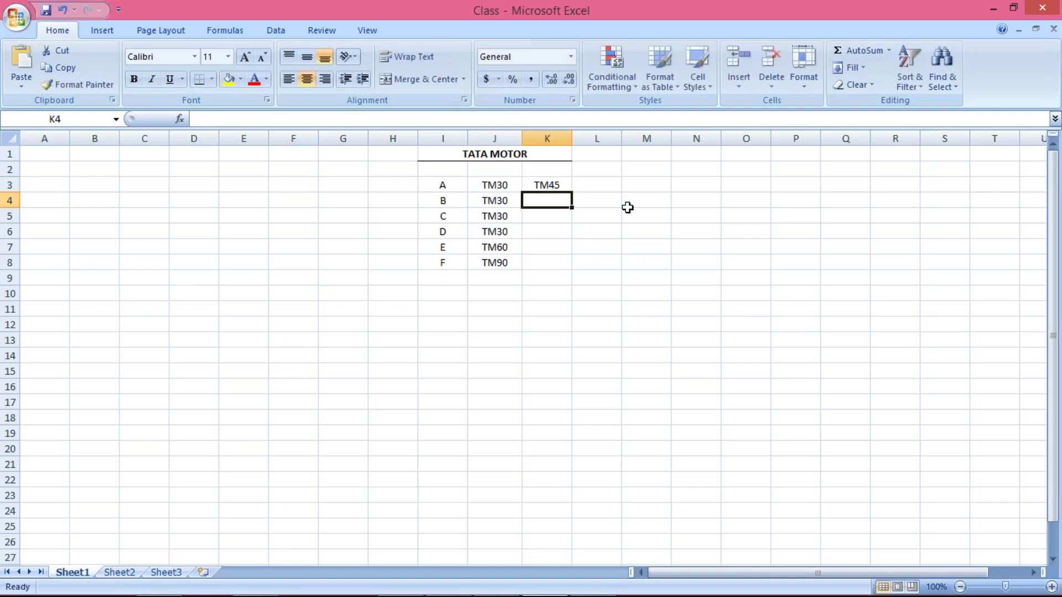
pyautogui.moveTo(545, 185); pyautogui.dragTo(545, 231)
pyautogui.hotkey('ctrl', 'd')
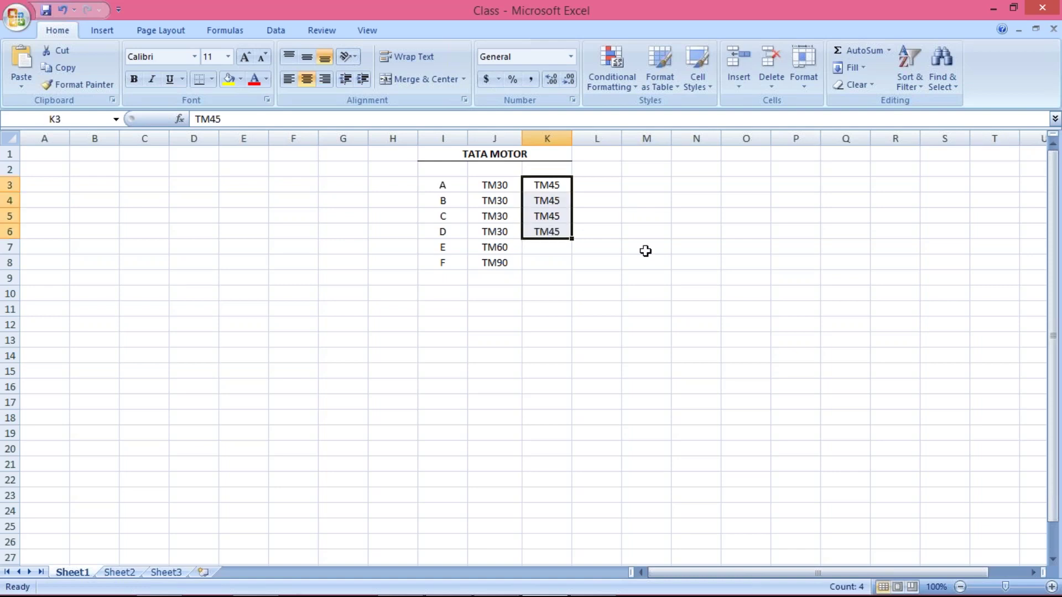
pyautogui.click(645, 260)
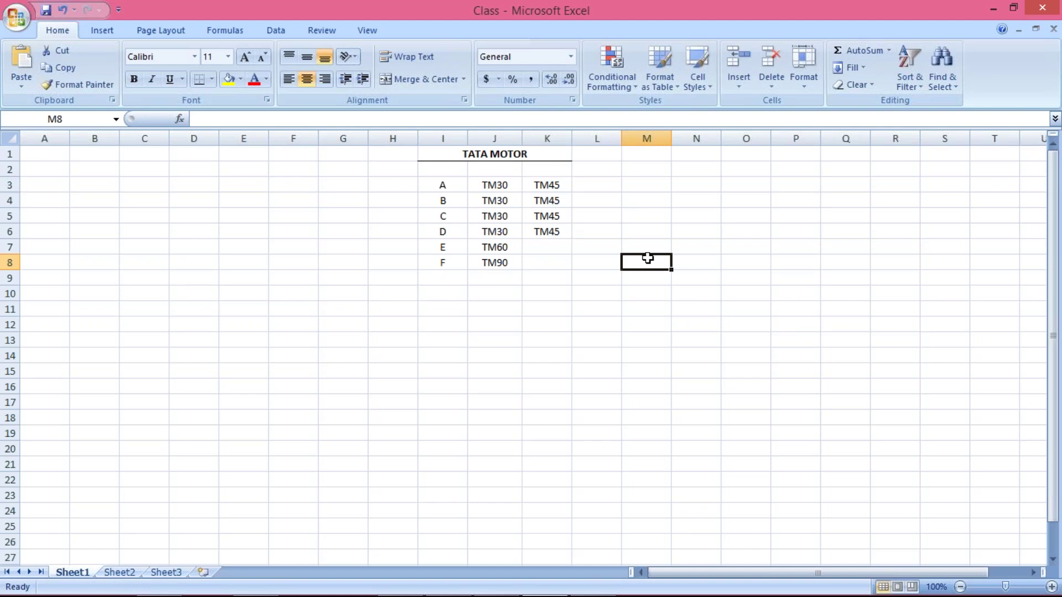
# Compare the old TM30 terms in J3:J6 with the new TM45 terms in K3:K6.
pyautogui.click(494, 184)
pyautogui.moveTo(494, 189); pyautogui.dragTo(493, 223)
pyautogui.click(540, 182)
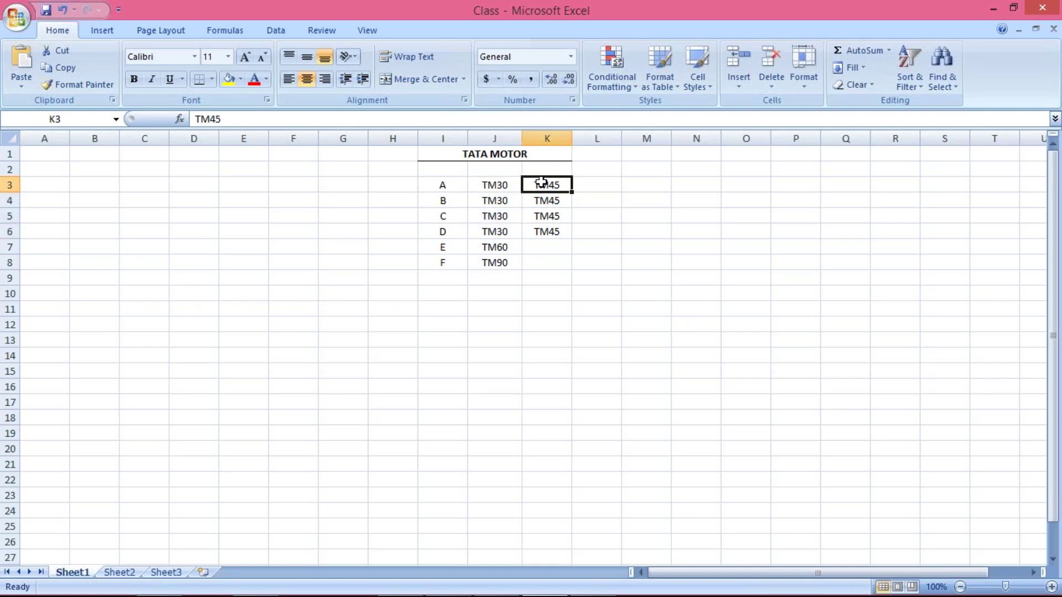
pyautogui.click(507, 189)
pyautogui.moveTo(508, 191); pyautogui.dragTo(505, 229)
pyautogui.click(502, 184)
pyautogui.moveTo(502, 184); pyautogui.dragTo(502, 234)
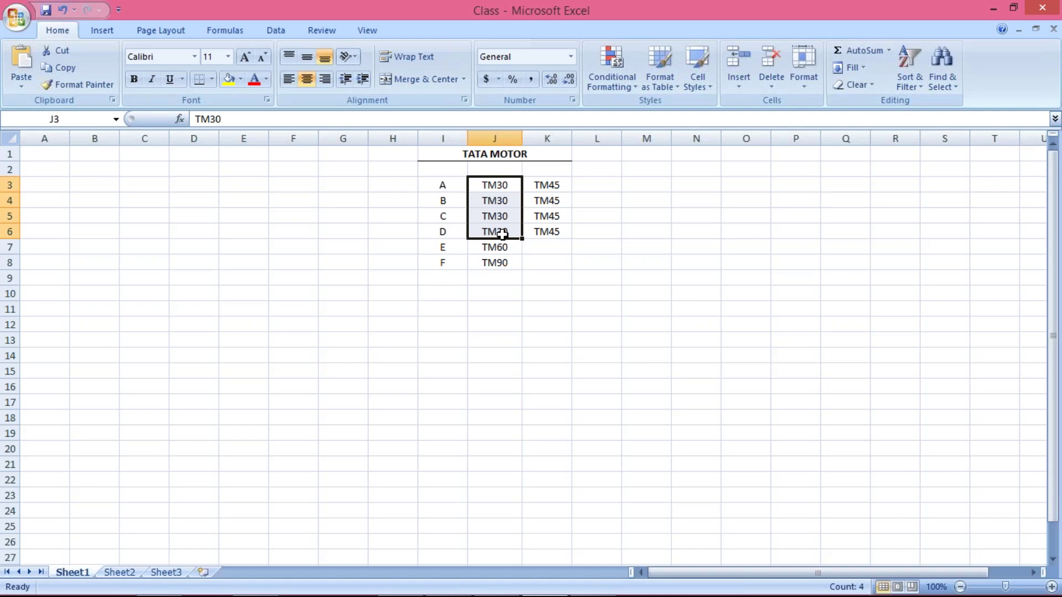
pyautogui.moveTo(542, 184); pyautogui.dragTo(550, 232)
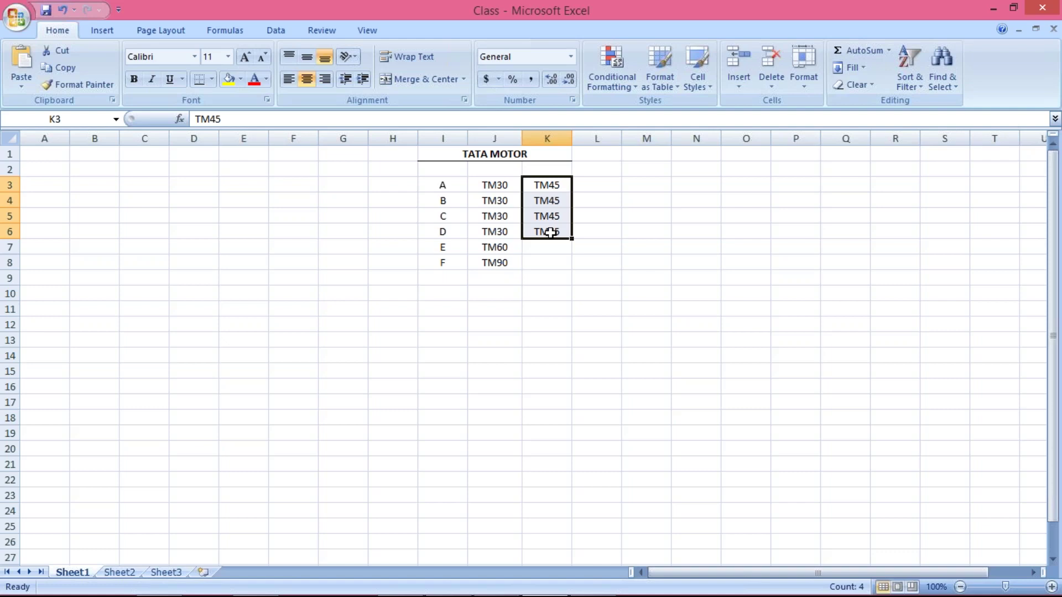
pyautogui.click(491, 190)
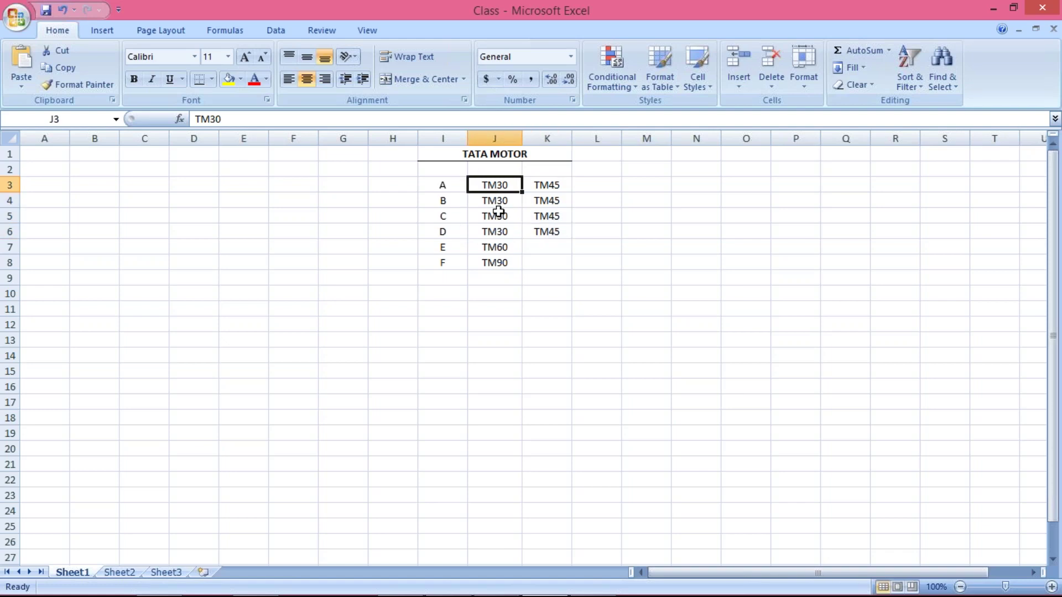
pyautogui.moveTo(499, 191); pyautogui.dragTo(500, 227)
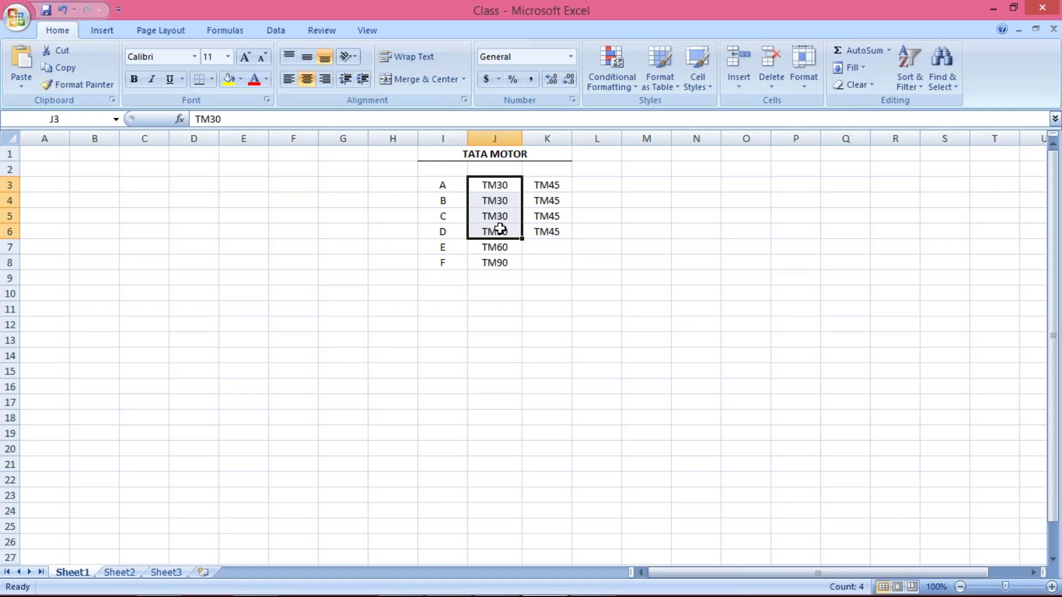
# Log on to SAP client 800 with the remembered user and its password, then return to Excel.
pyautogui.moveTo(481, 564)
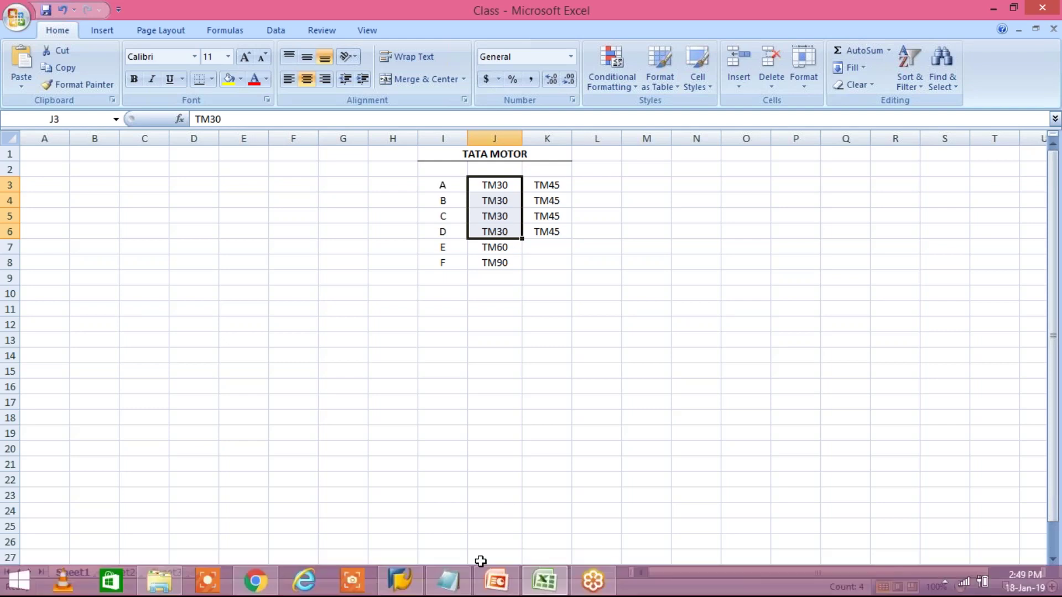
pyautogui.click(402, 583)
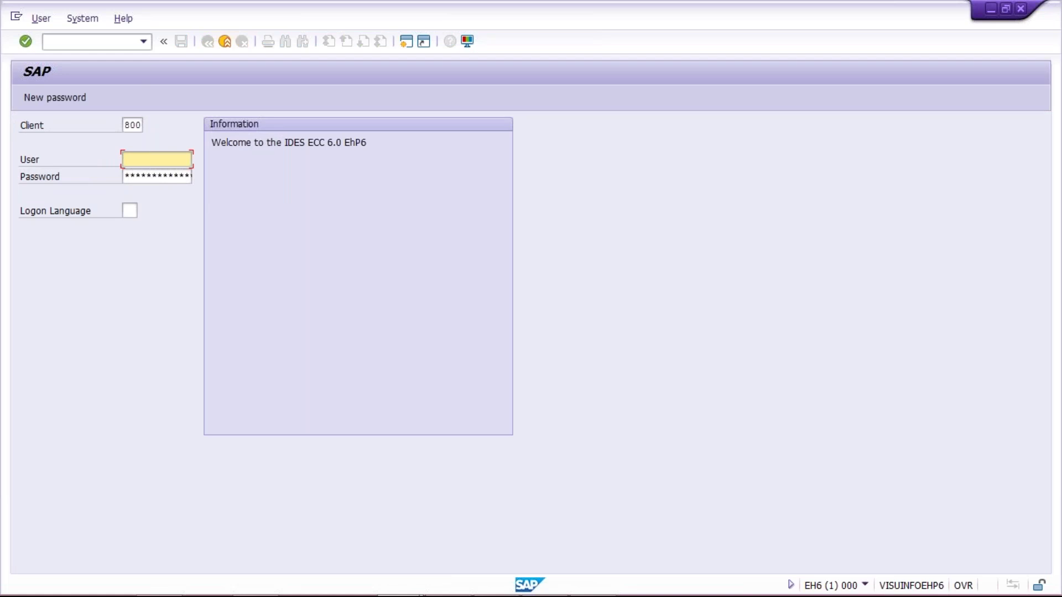
pyautogui.press('Down')
pyautogui.press('Down')
pyautogui.press('Return')
pyautogui.press('Tab')
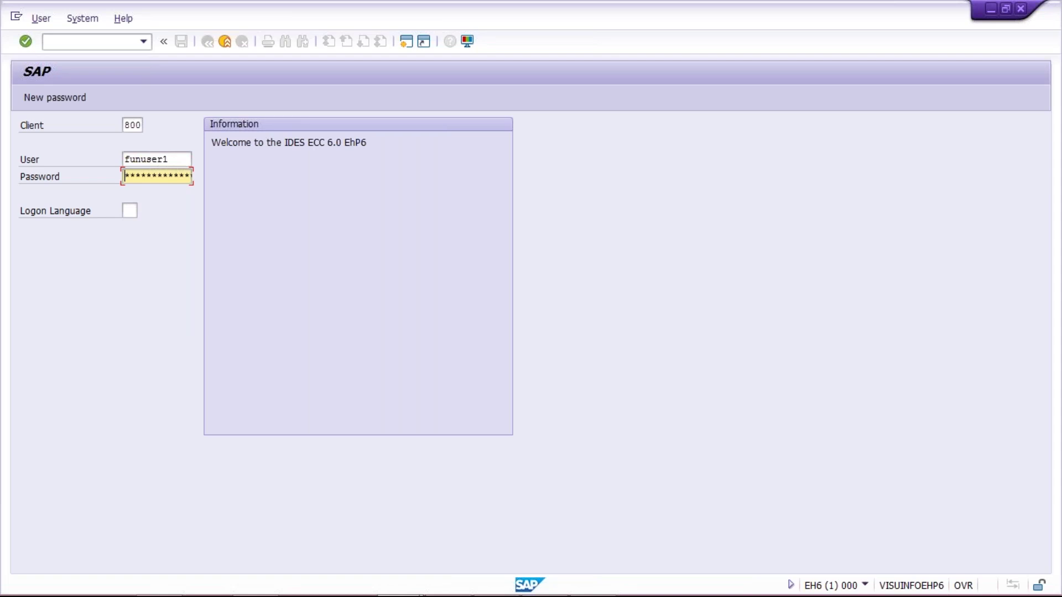
pyautogui.write('*******')
pyautogui.press('Return')
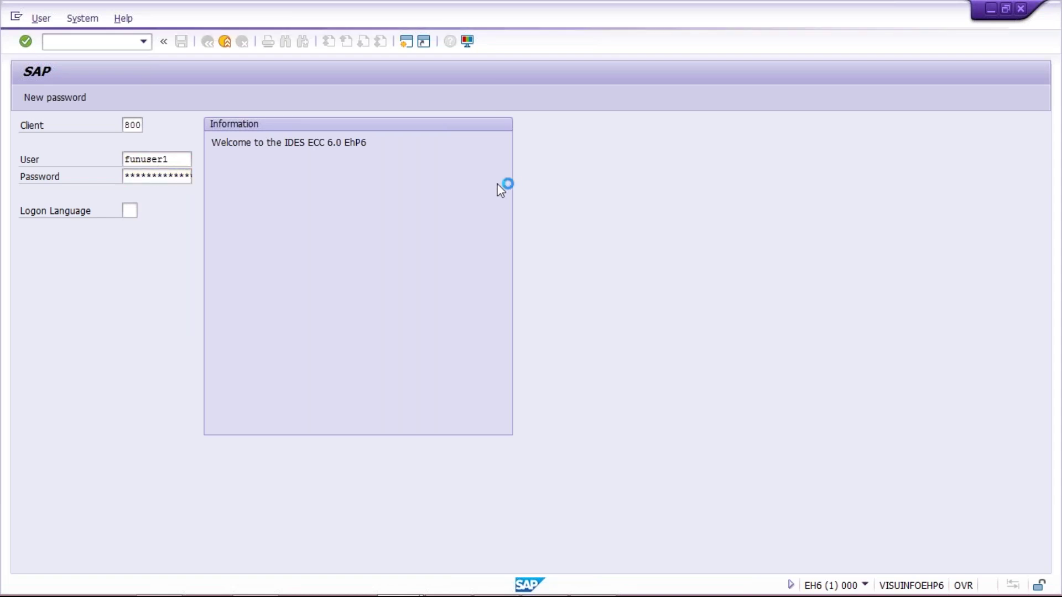
pyautogui.moveTo(581, 586)
pyautogui.click(545, 580)
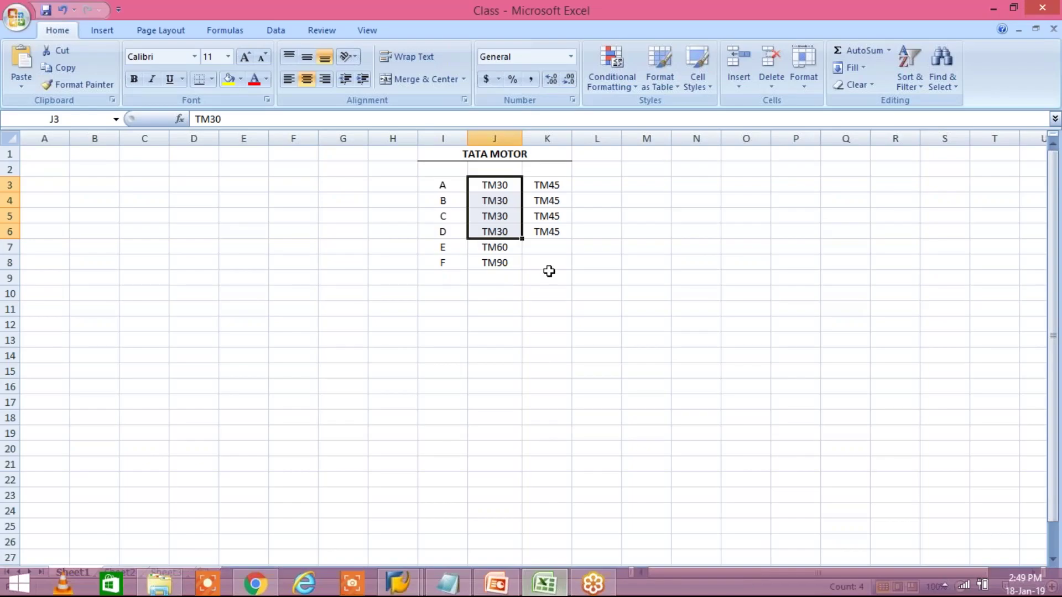
pyautogui.click(546, 277)
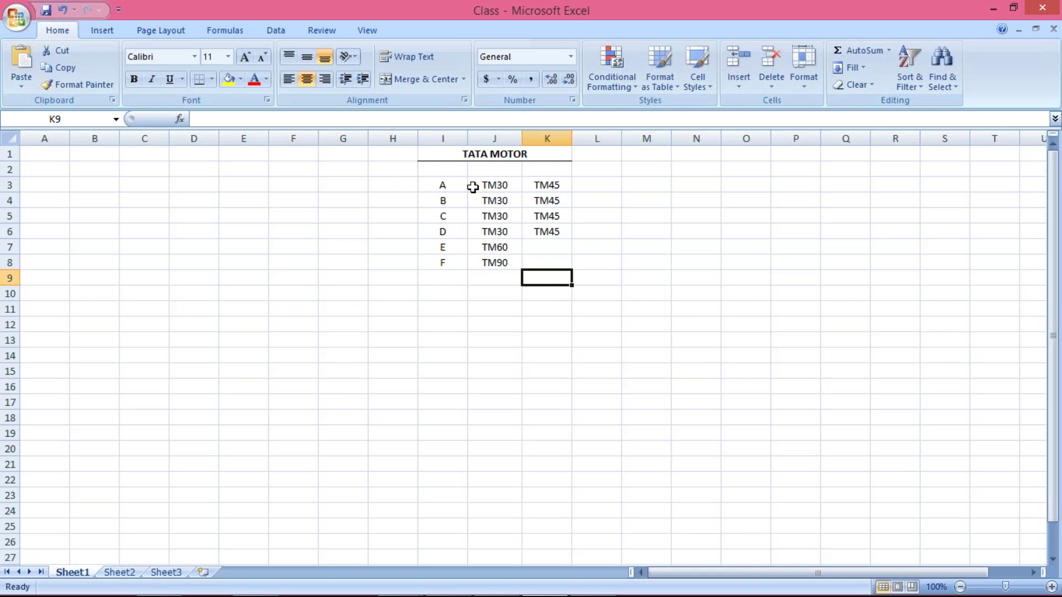
pyautogui.click(540, 186)
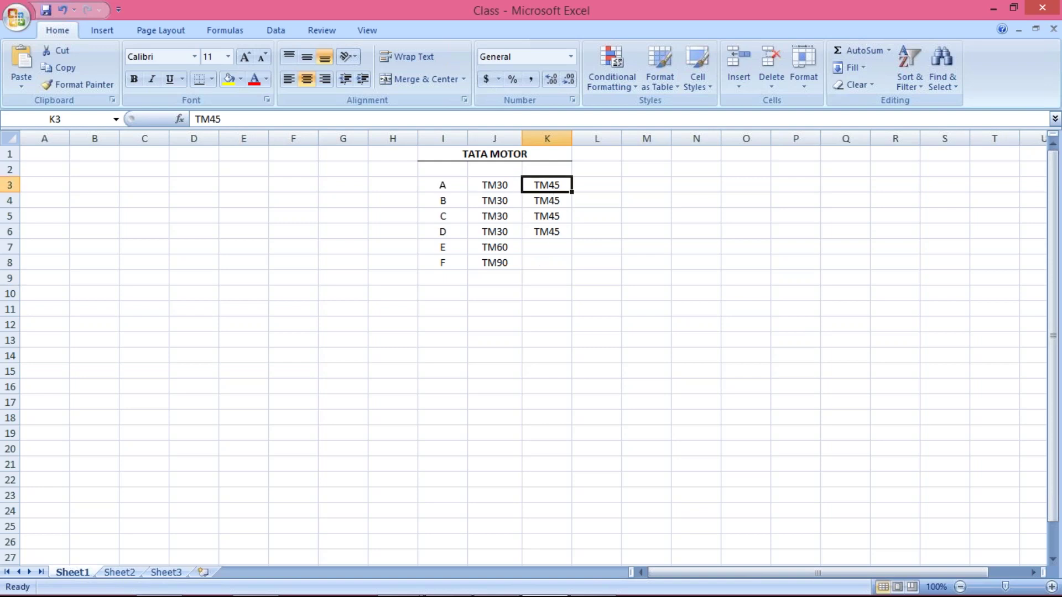
pyautogui.click(544, 200)
pyautogui.click(547, 187)
pyautogui.moveTo(495, 186); pyautogui.dragTo(500, 223)
pyautogui.moveTo(545, 183); pyautogui.dragTo(550, 229)
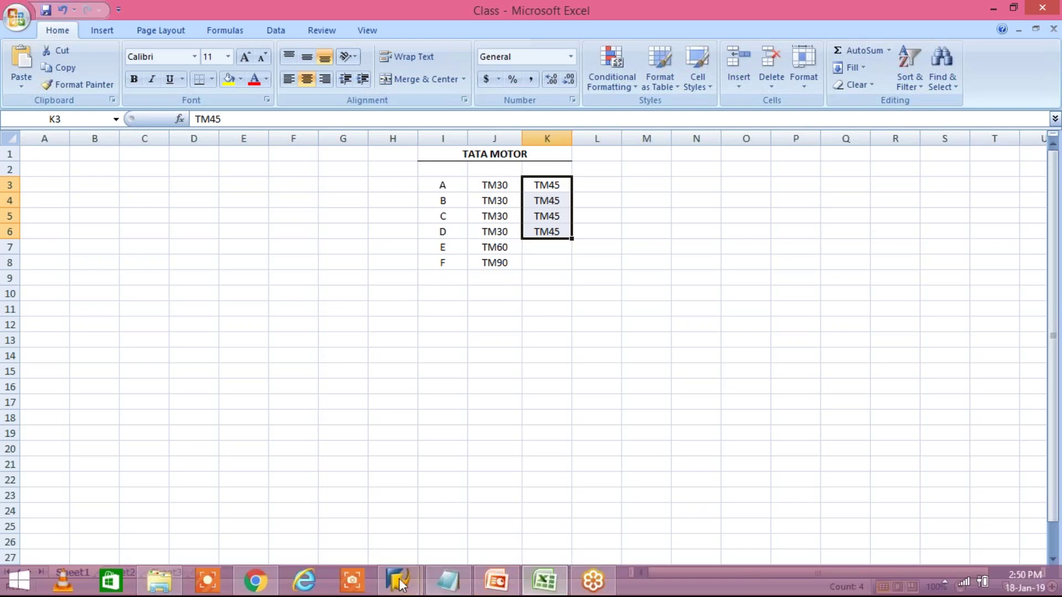
# Use OB08 to confirm TM45 reads 'within 45 days Due net', then open a second session.
pyautogui.click(398, 581)
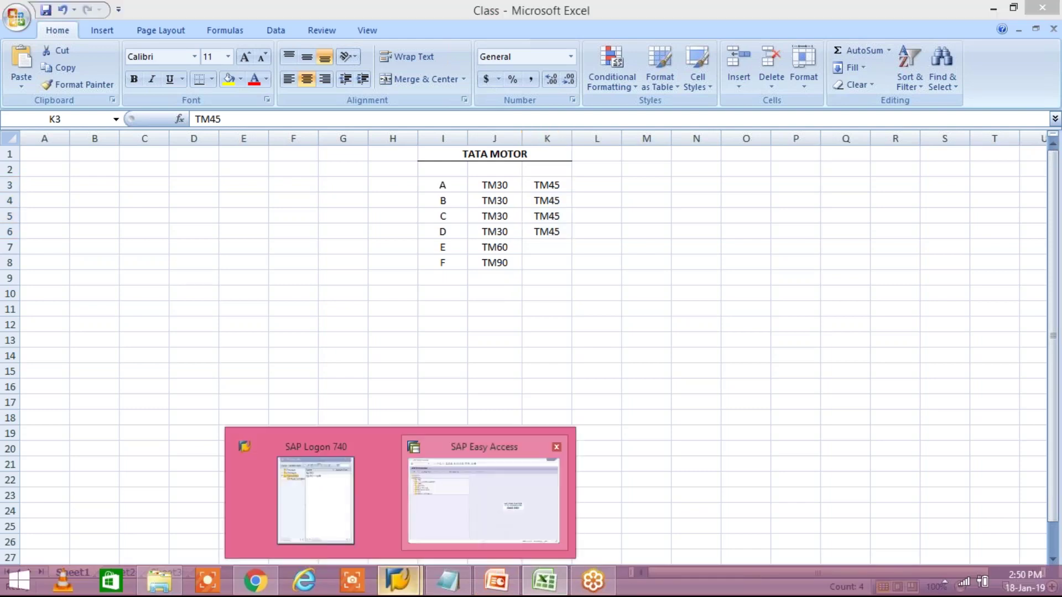
pyautogui.click(484, 500)
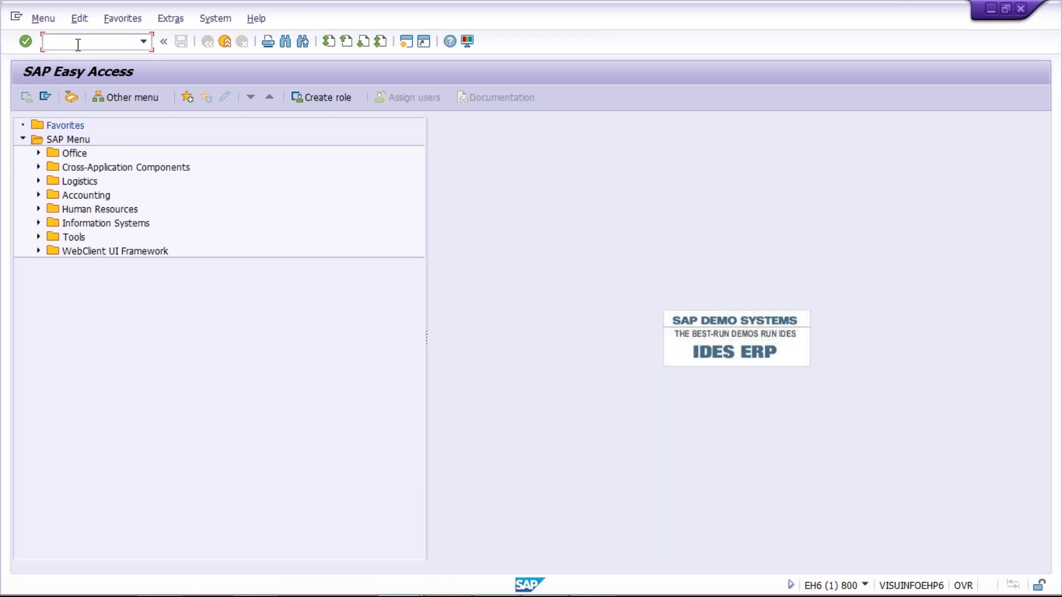
pyautogui.write('OB')
pyautogui.write('08')
pyautogui.press('Return')
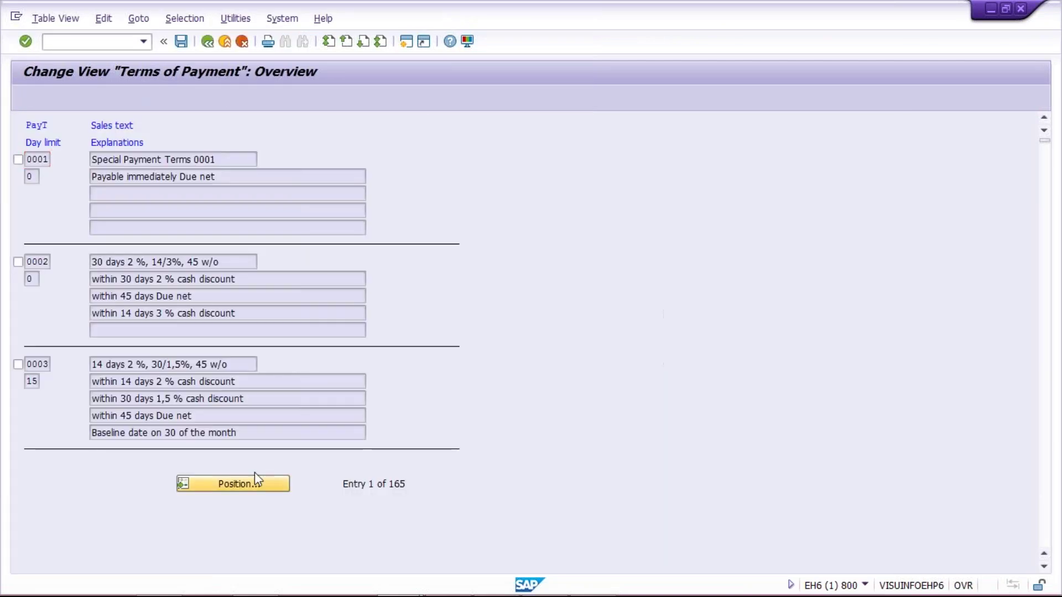
pyautogui.click(255, 472)
pyautogui.write('TM45')
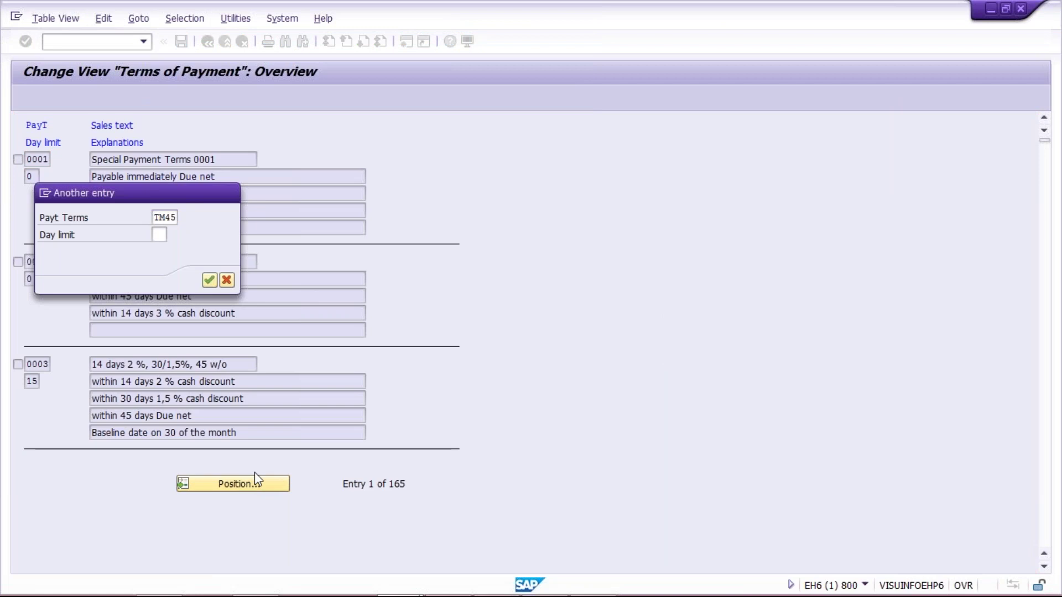
pyautogui.press('Return')
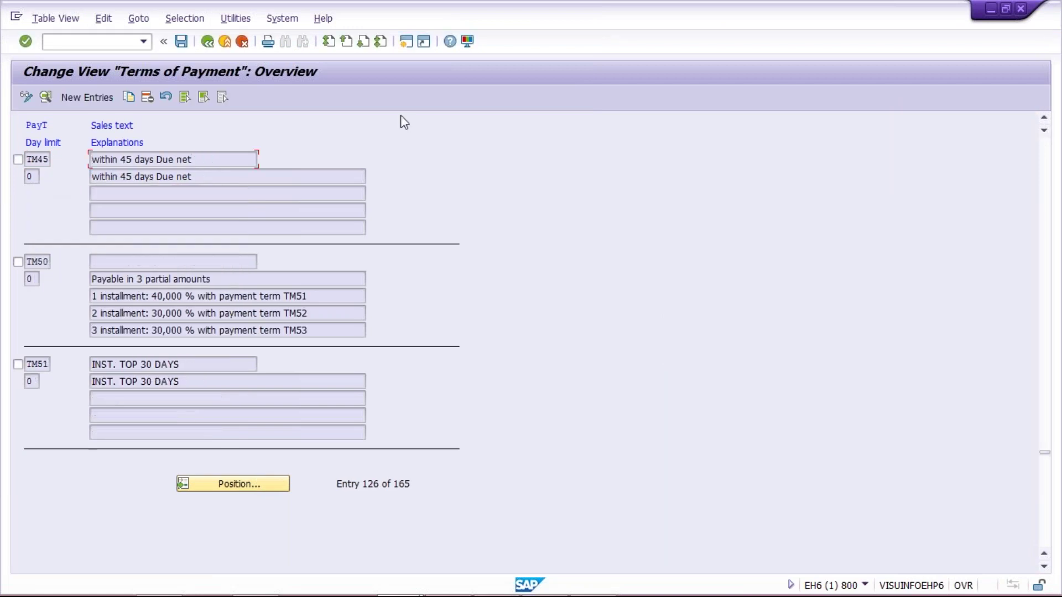
pyautogui.click(407, 43)
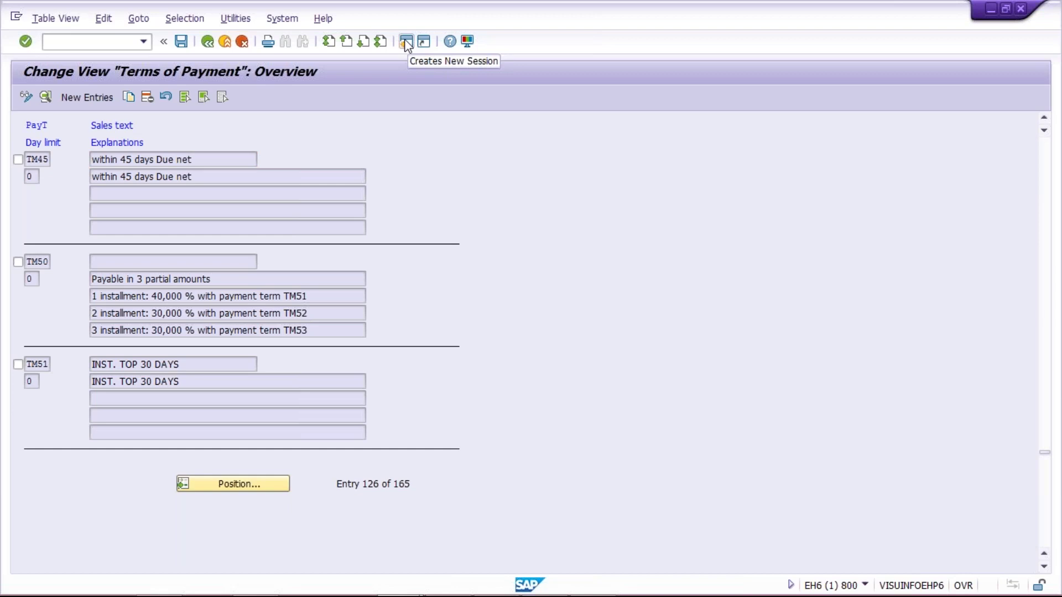
pyautogui.click(406, 41)
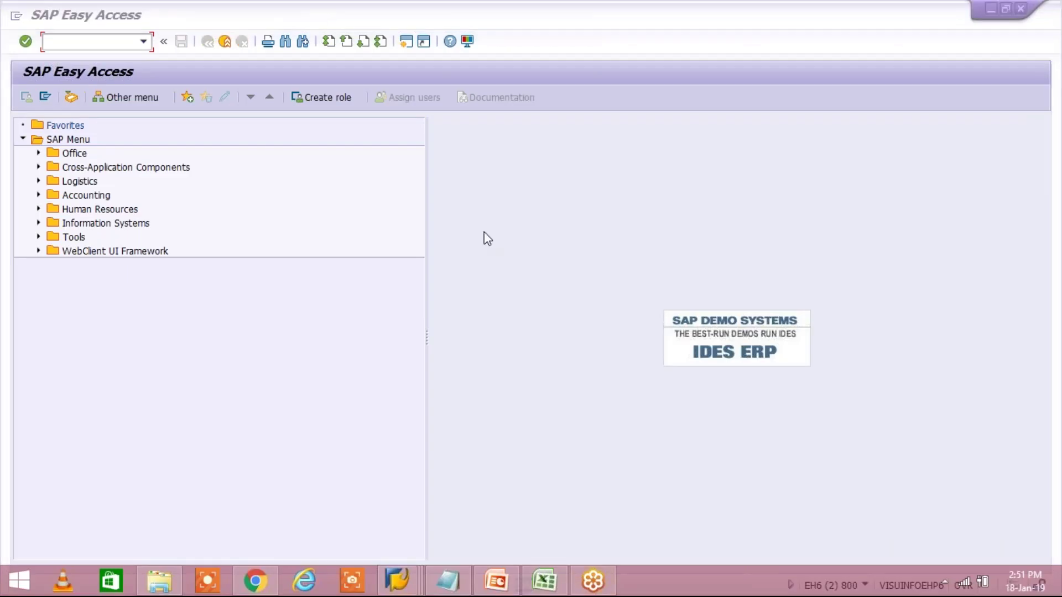
# Highlight vendors A–D's TM30 terms in J3:J6, then bring the new SAP Easy Access session forward.
pyautogui.click(547, 575)
pyautogui.moveTo(494, 184); pyautogui.dragTo(496, 228)
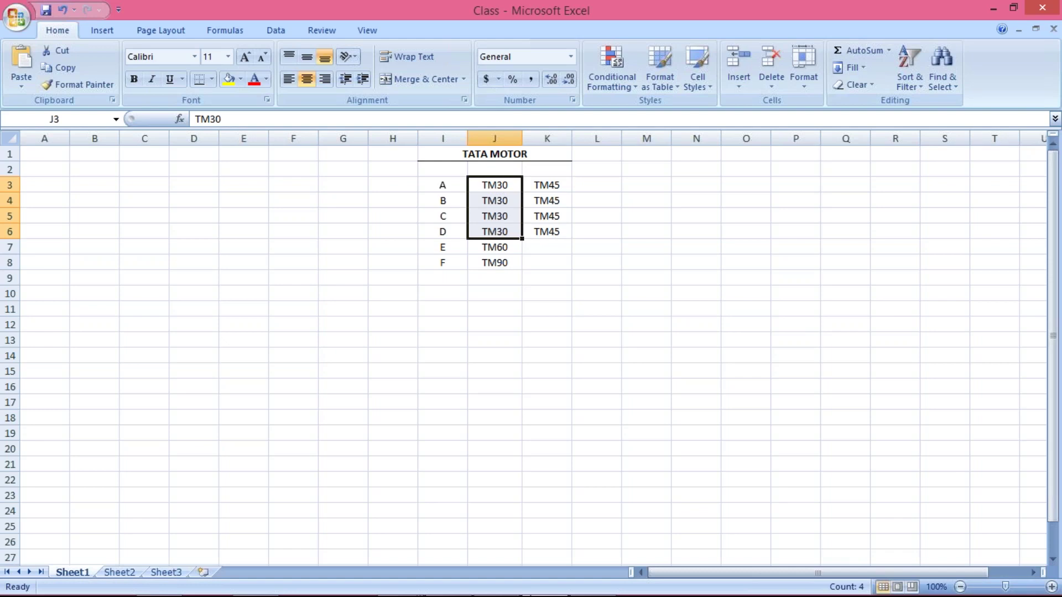
pyautogui.moveTo(504, 595)
pyautogui.click(447, 581)
pyautogui.moveTo(397, 581)
pyautogui.click(636, 470)
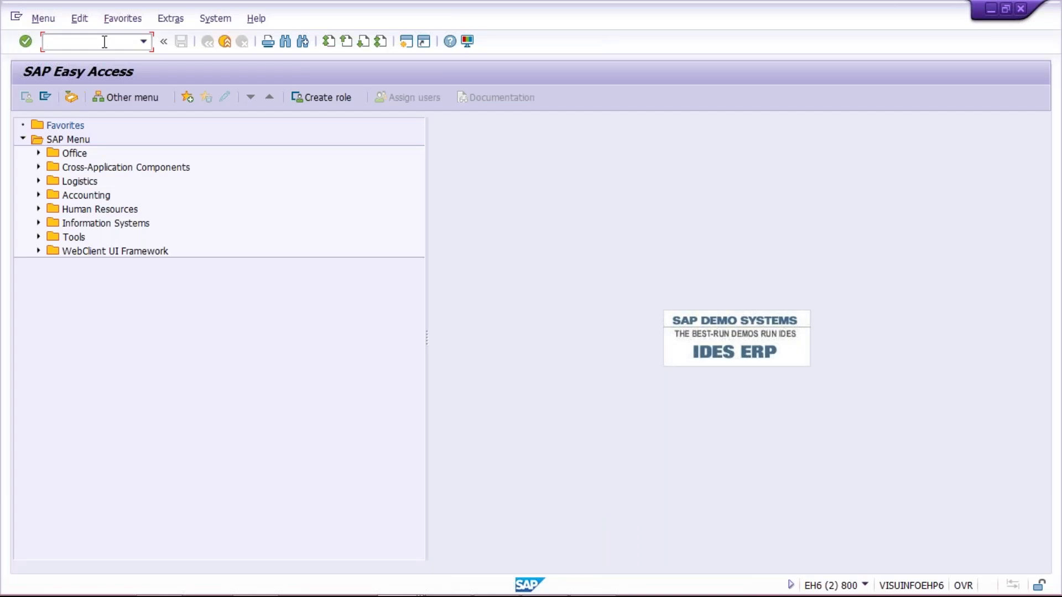
# Enter table LFB1 in the SE16 Data Browser, then start a third SAP session.
pyautogui.write('SE16')
pyautogui.press('Return')
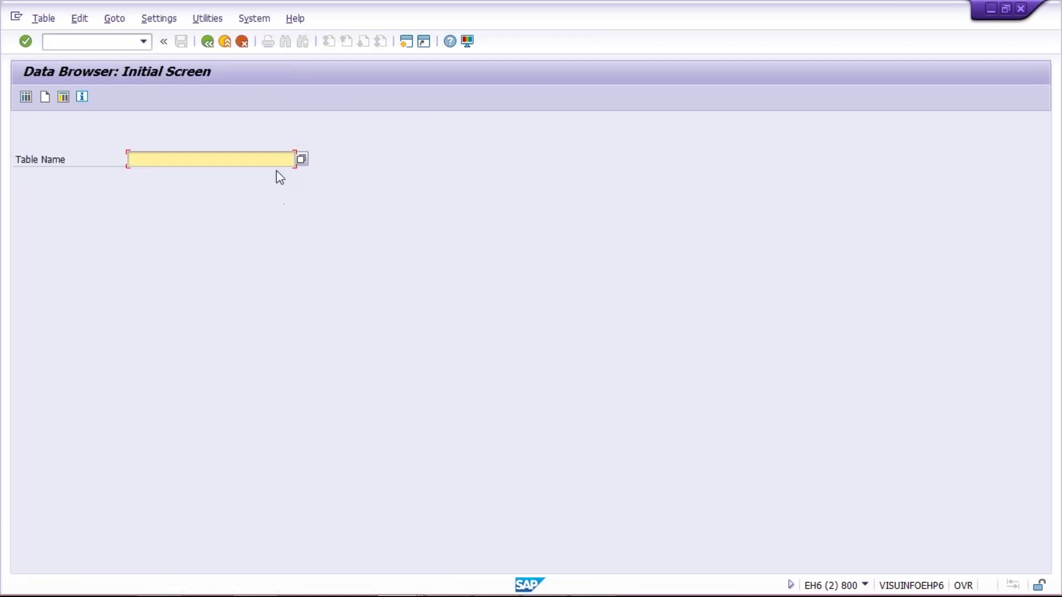
pyautogui.click(195, 165)
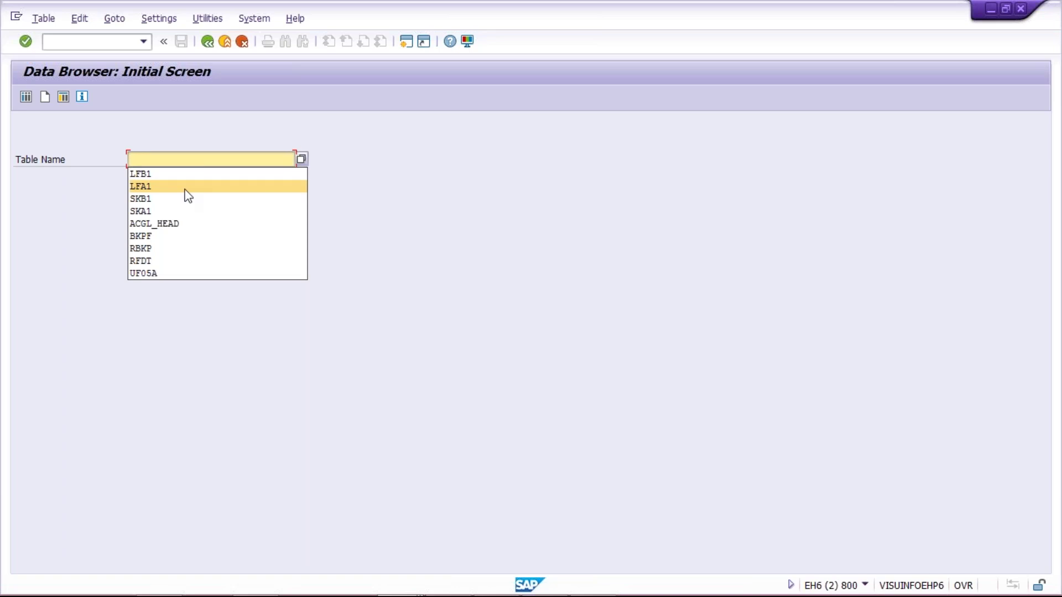
pyautogui.click(186, 174)
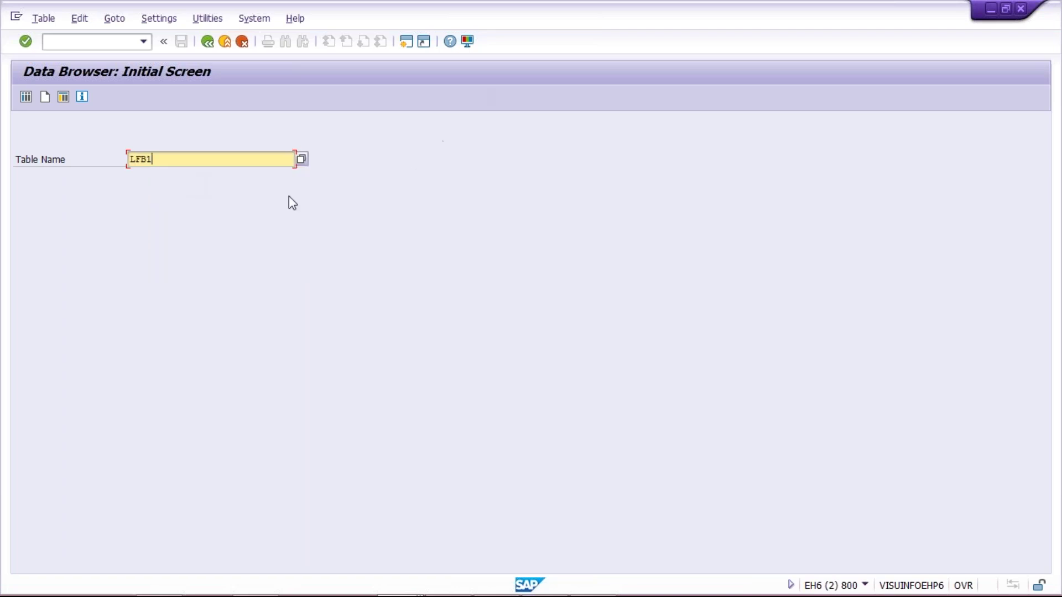
pyautogui.moveTo(160, 159); pyautogui.dragTo(99, 158)
pyautogui.click(404, 44)
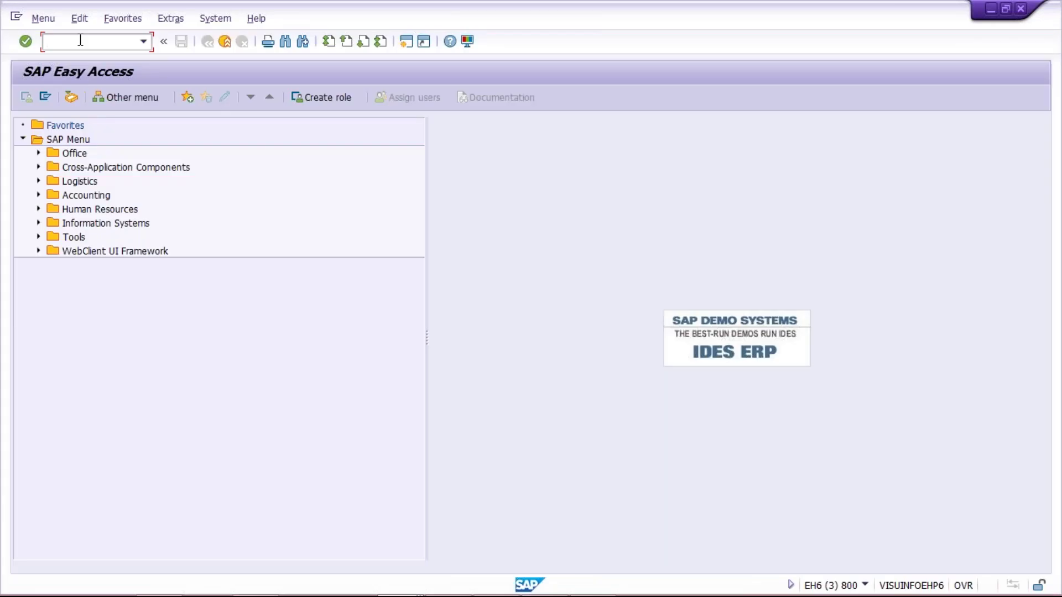
# Open the Display Vendor initial screen with transaction XD03.
pyautogui.write('X')
pyautogui.write('D03')
pyautogui.press('Return')
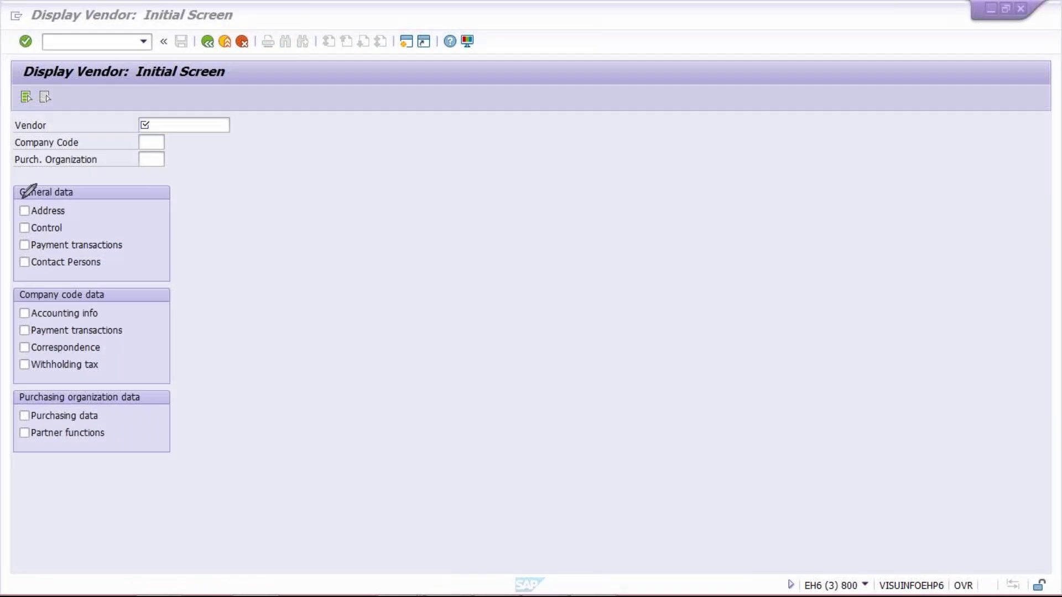
pyautogui.moveTo(21, 198); pyautogui.dragTo(26, 208)
pyautogui.moveTo(112, 275)
pyautogui.mouseDown()
pyautogui.moveTo(25, 276)
pyautogui.moveTo(6, 293)
pyautogui.moveTo(135, 278)
pyautogui.moveTo(8, 298)
pyautogui.mouseUp()
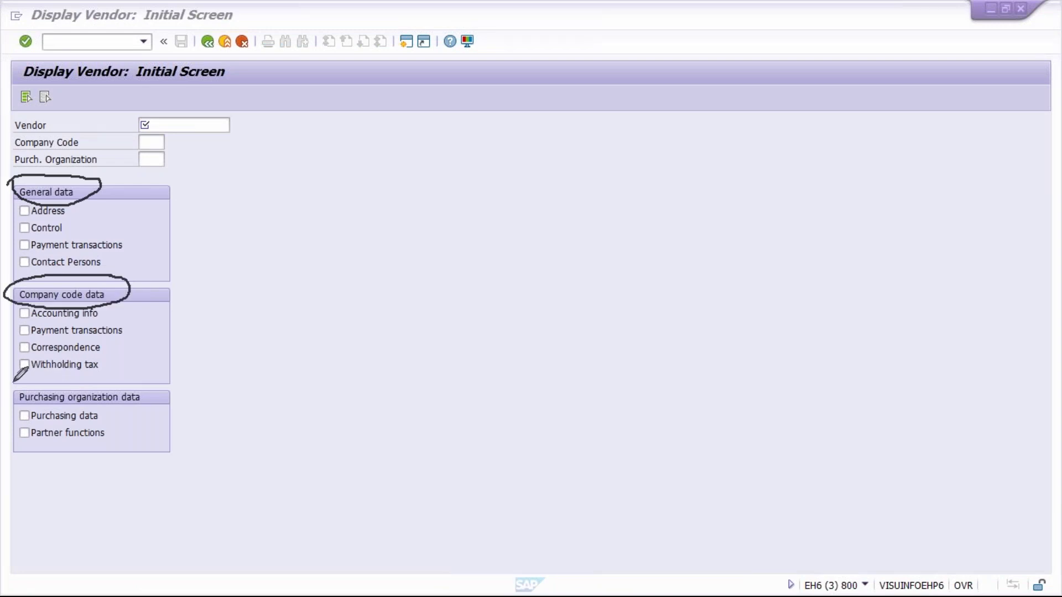
pyautogui.moveTo(44, 377)
pyautogui.mouseDown()
pyautogui.moveTo(12, 388)
pyautogui.moveTo(36, 407)
pyautogui.moveTo(77, 380)
pyautogui.moveTo(46, 378)
pyautogui.mouseUp()
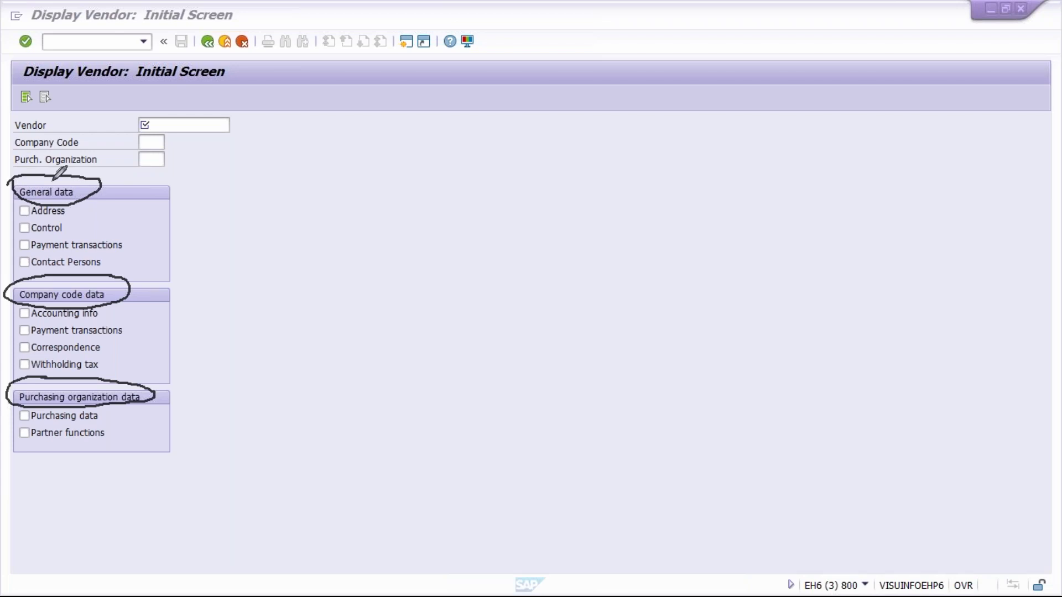
pyautogui.click(1027, 366)
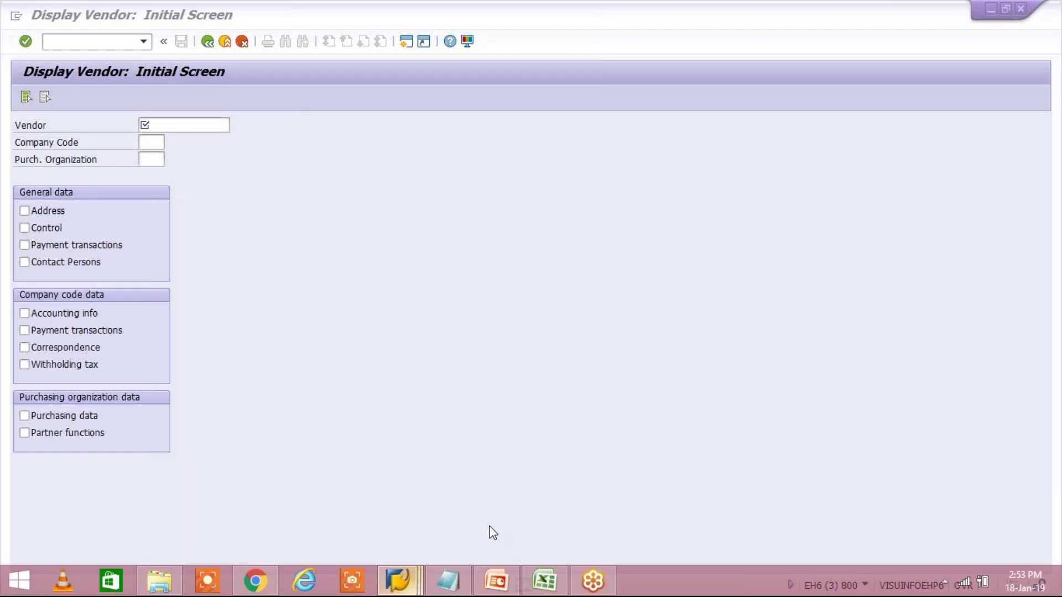
# In the Data Browser session, try table LFA1, then set the table name back to LFB1.
pyautogui.moveTo(397, 581)
pyautogui.click(469, 505)
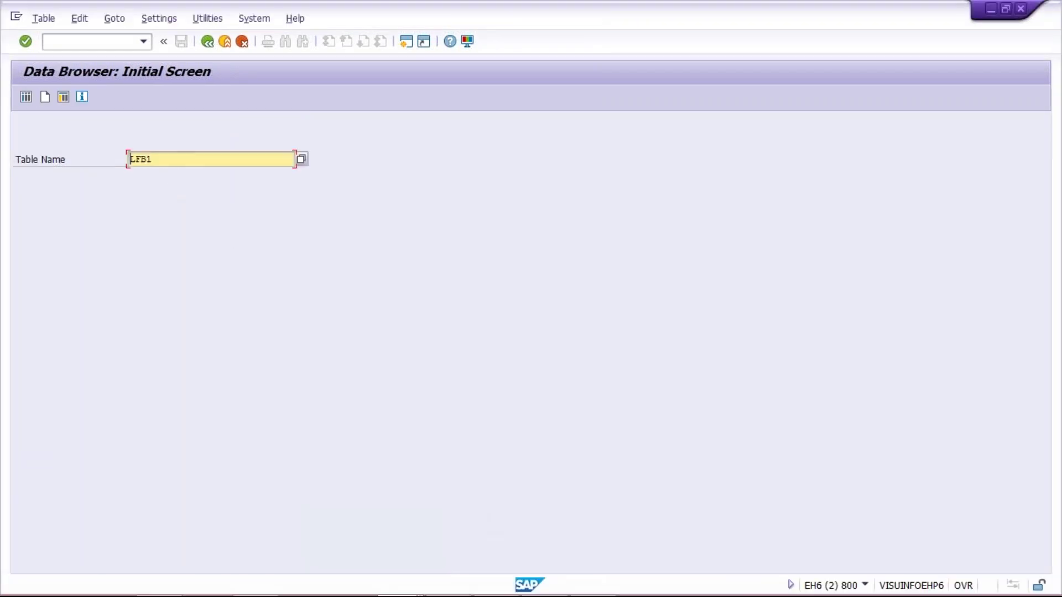
pyautogui.write('LFA1')
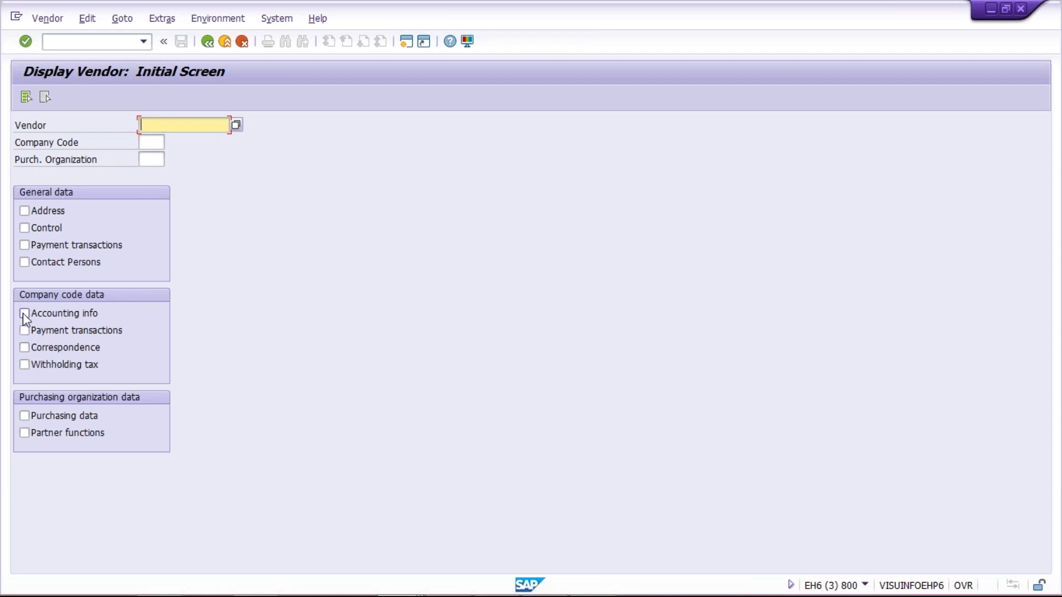
pyautogui.hotkey('alt', 'Tab')
pyautogui.moveTo(166, 159); pyautogui.dragTo(35, 169)
pyautogui.press('Down')
pyautogui.press('Down')
pyautogui.press('Return')
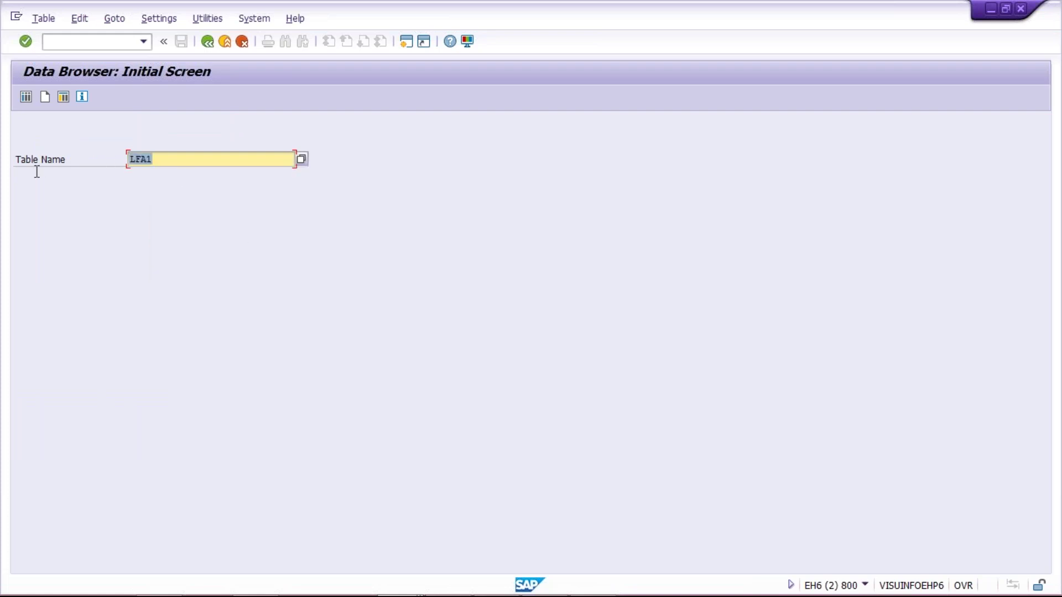
pyautogui.click(161, 183)
# On the Display Vendor screen, tick Company code data > Payment transactions.
pyautogui.press('Return')
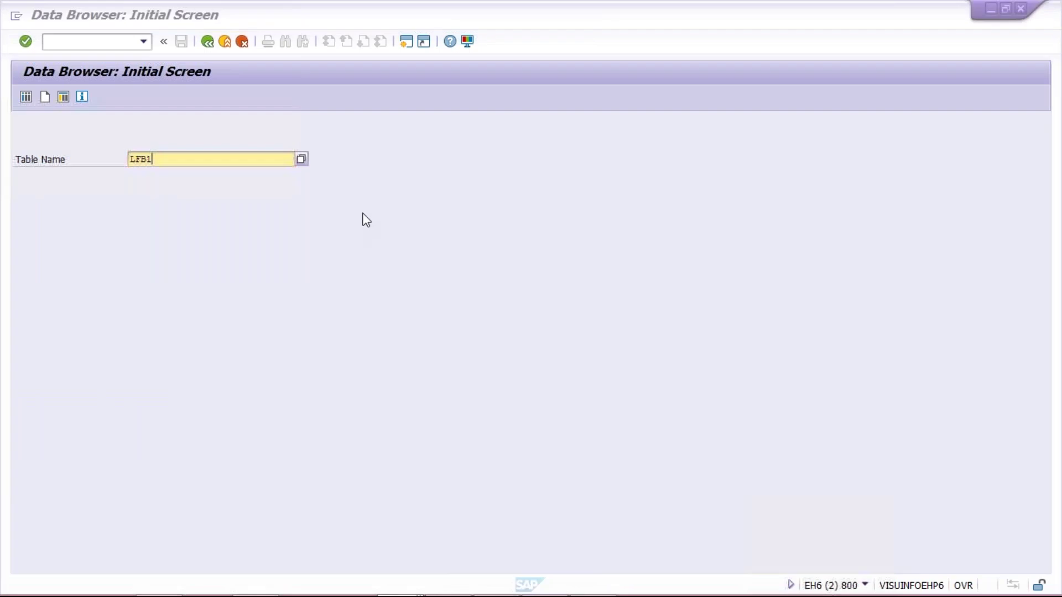
pyautogui.hotkey('alt', 'Tab')
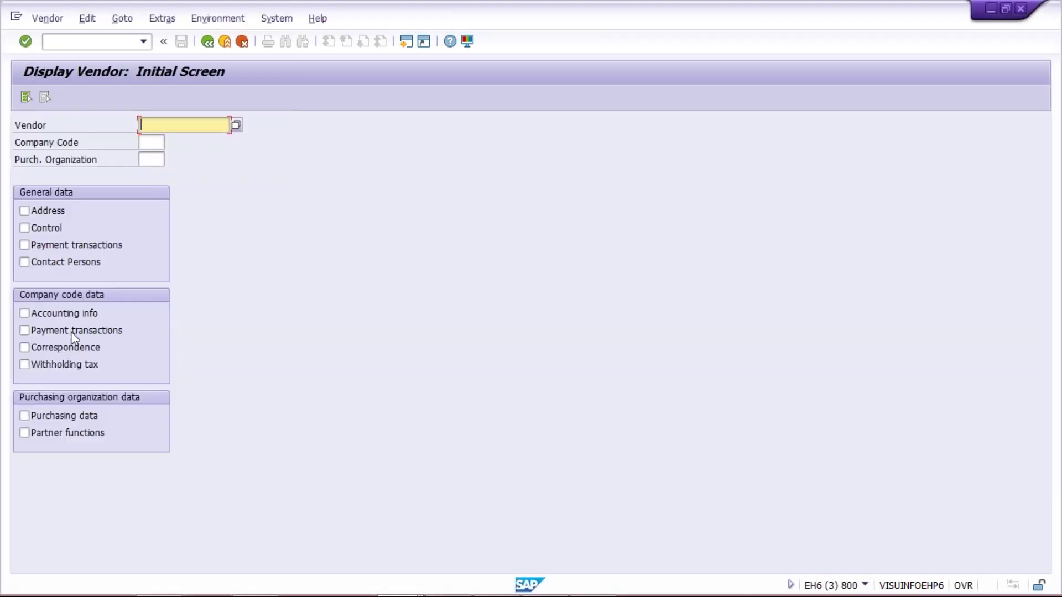
pyautogui.click(51, 330)
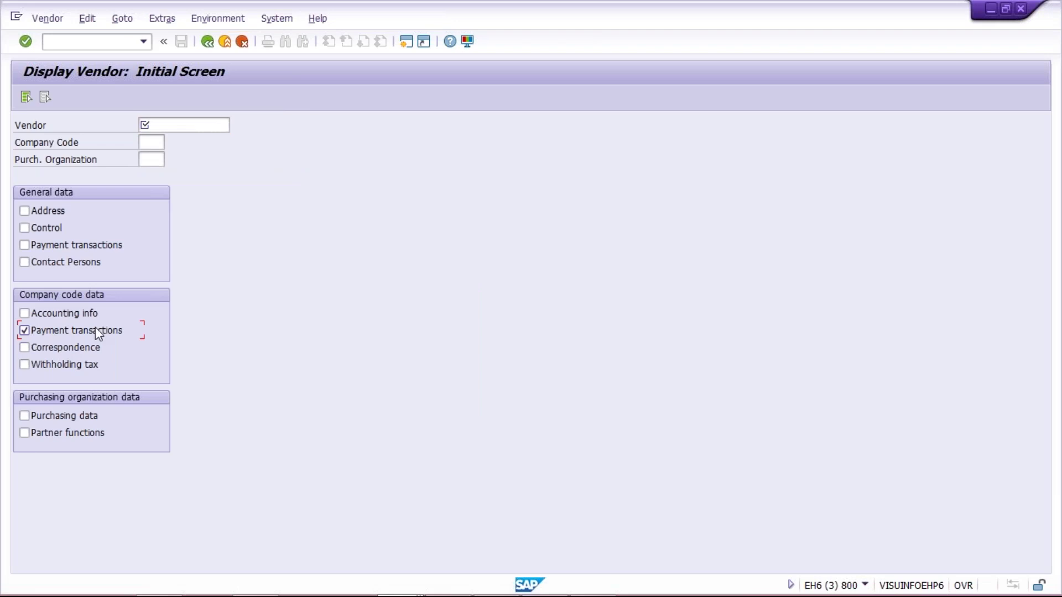
# Display a vendor from the history under company code X100 and check its TM60 payment term.
pyautogui.click(184, 127)
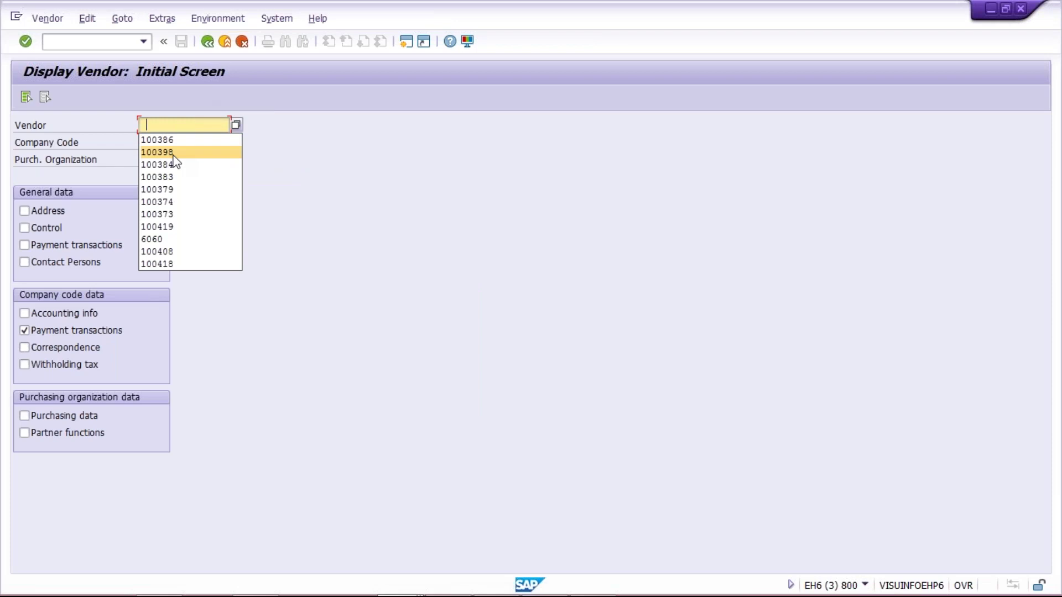
pyautogui.click(162, 149)
pyautogui.click(156, 141)
pyautogui.write('X100')
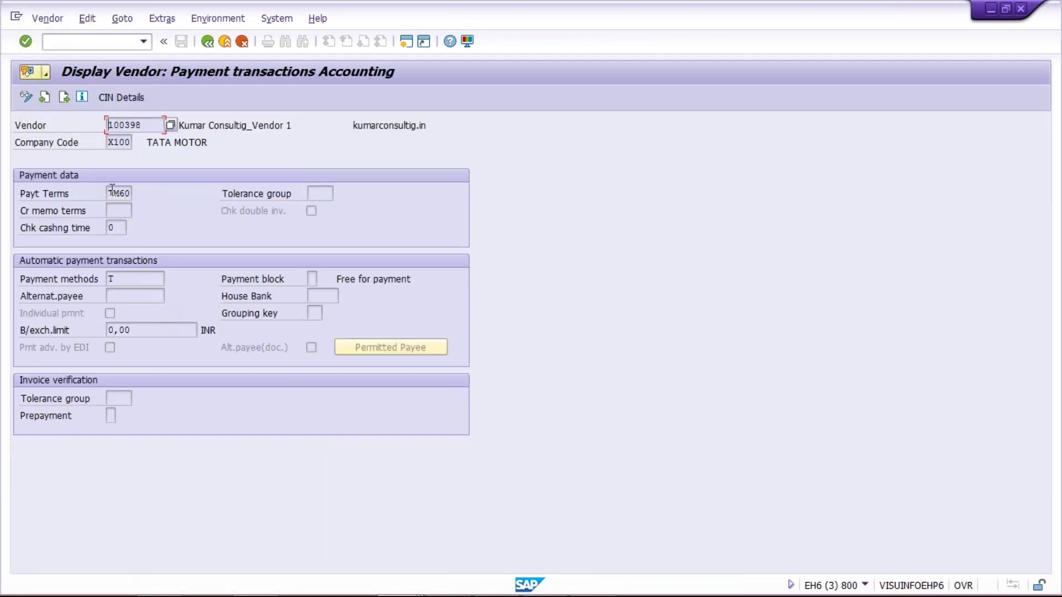
pyautogui.doubleClick(113, 193)
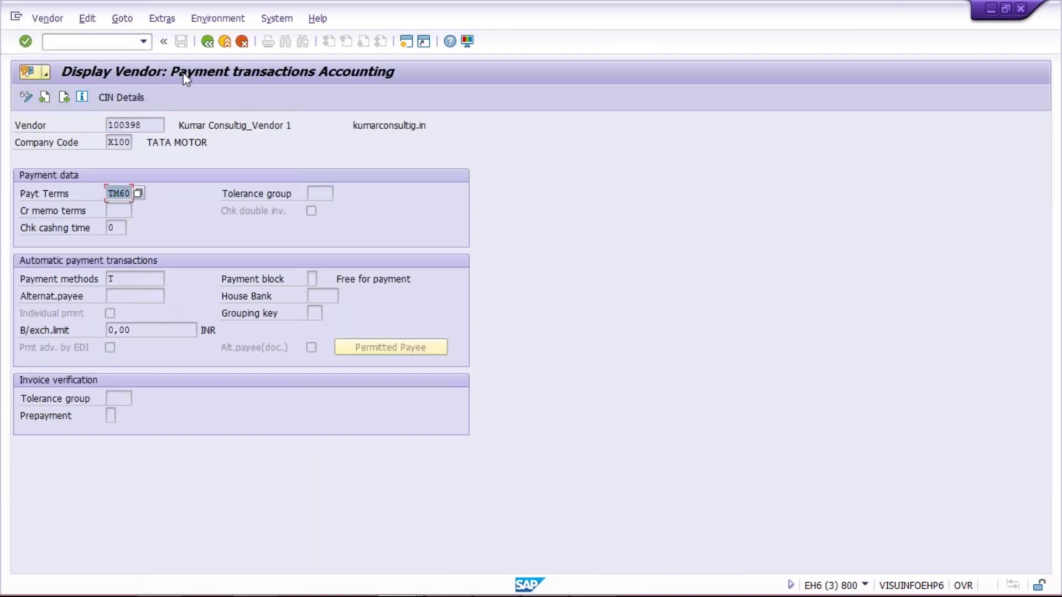
pyautogui.click(208, 42)
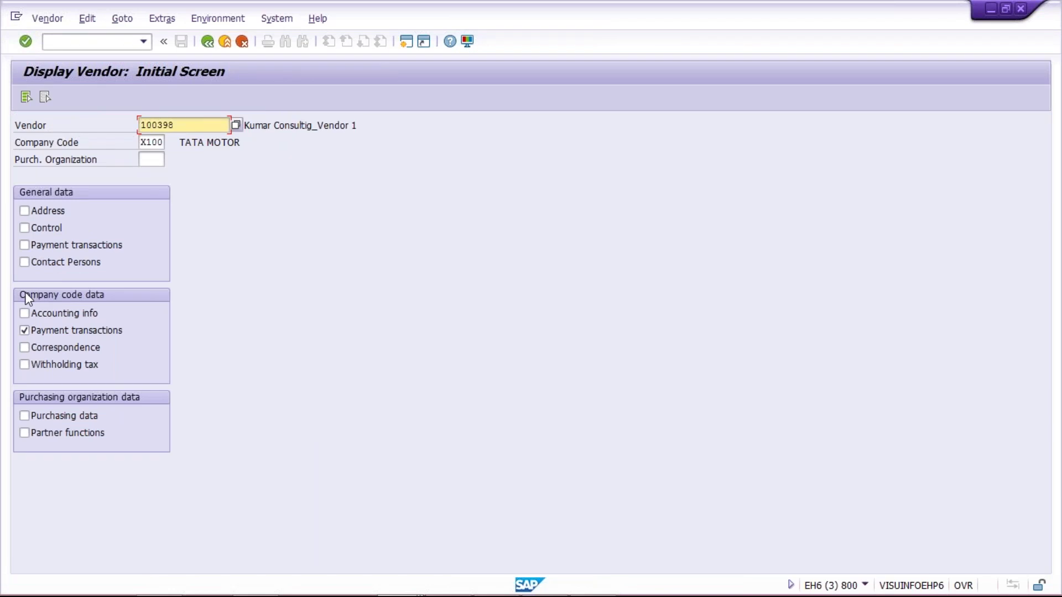
pyautogui.hotkey('alt', 'Tab')
pyautogui.hotkey('alt', 'Tab')
pyautogui.hotkey('alt', 'Tab')
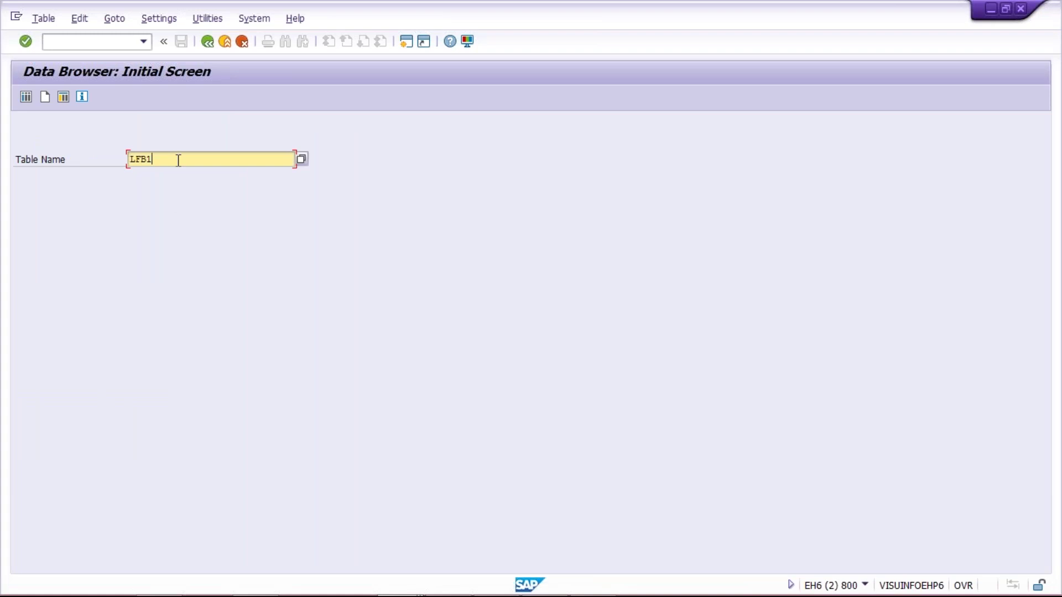
# List all LFB1 records for company code X100 with no hit limit, returning six vendors.
pyautogui.press('Return')
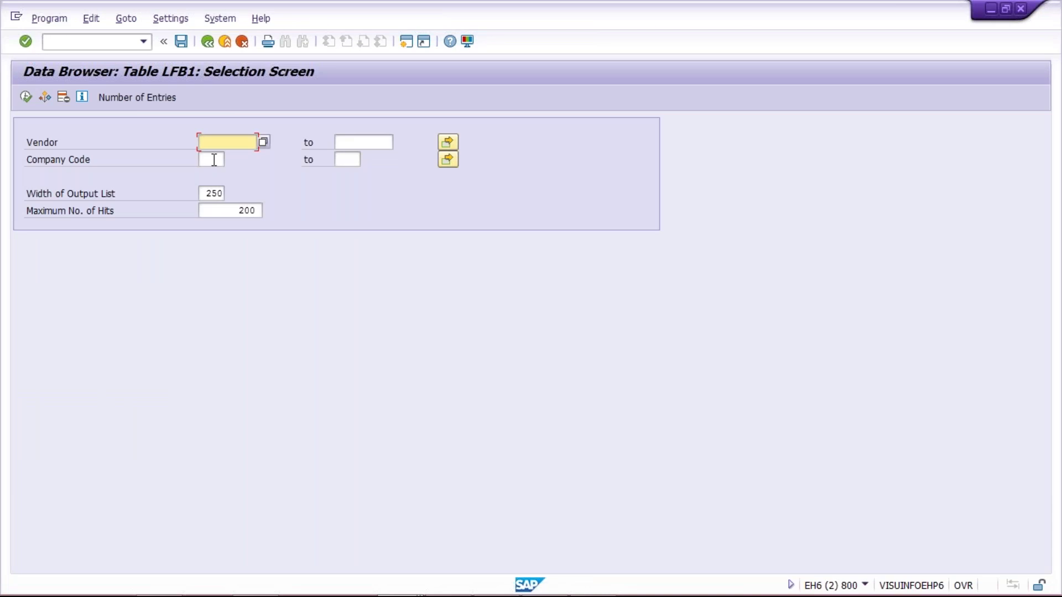
pyautogui.click(212, 160)
pyautogui.write('X100')
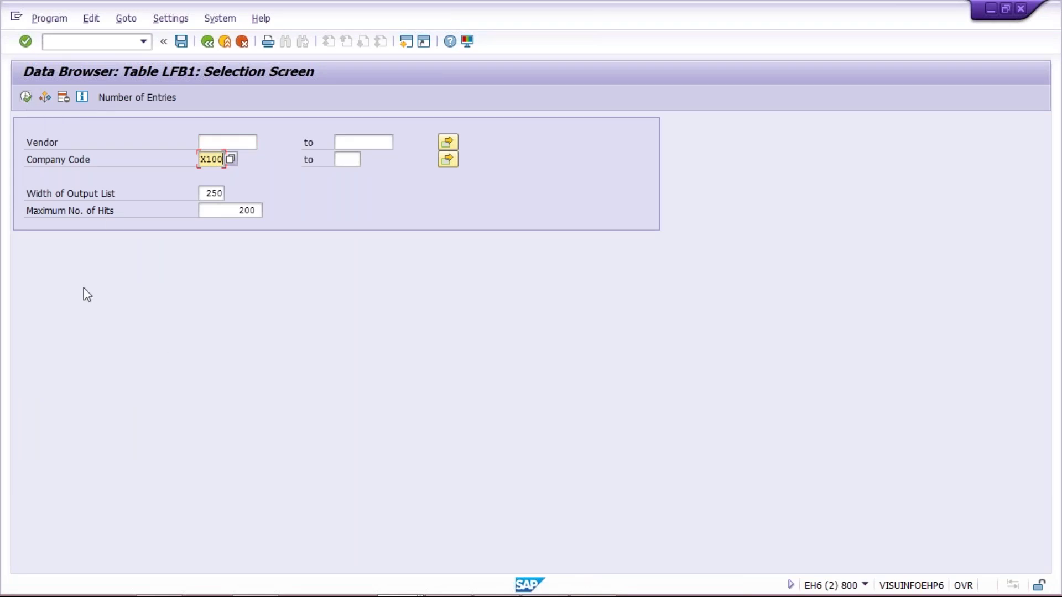
pyautogui.click(501, 232)
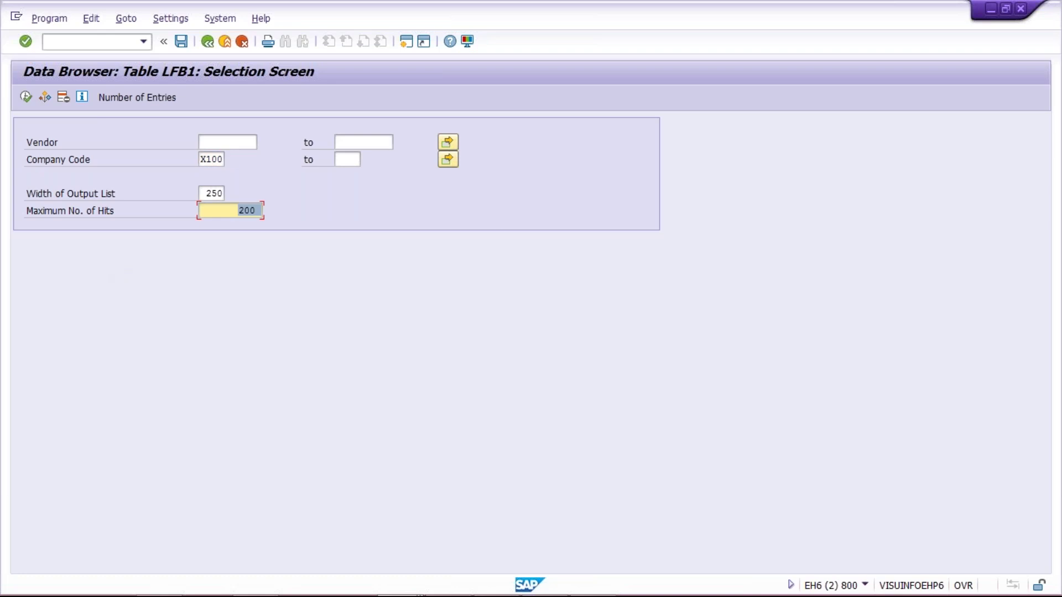
pyautogui.press('Delete')
pyautogui.click(26, 96)
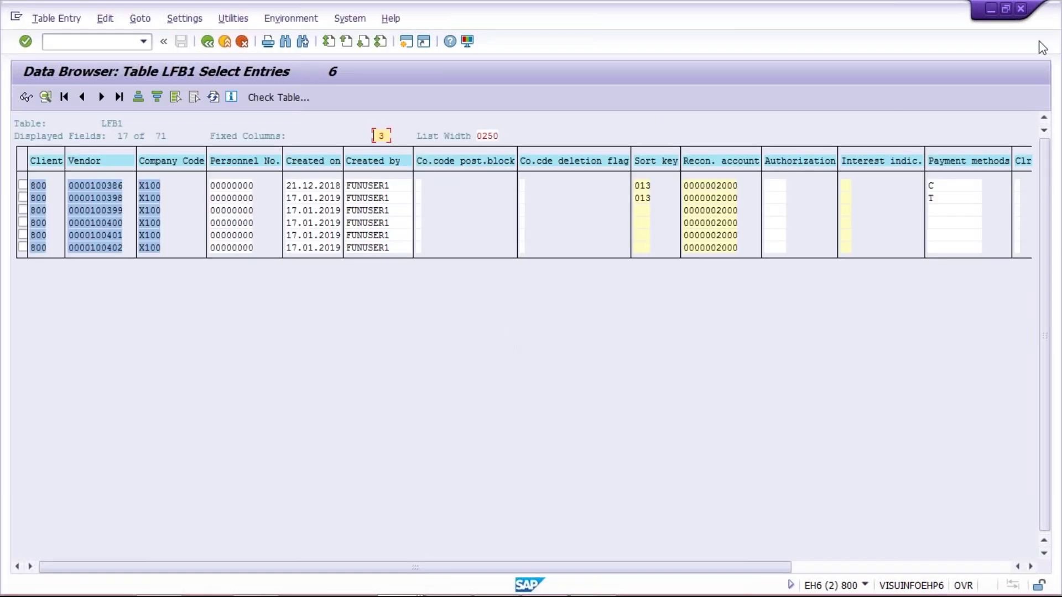
# Scroll the X100 LFB1 list to Payt Terms and confirm TM90, TM60 and four TM30 entries.
pyautogui.hotkey('alt', 'Tab')
pyautogui.hotkey('alt', 'Tab')
pyautogui.click(978, 568)
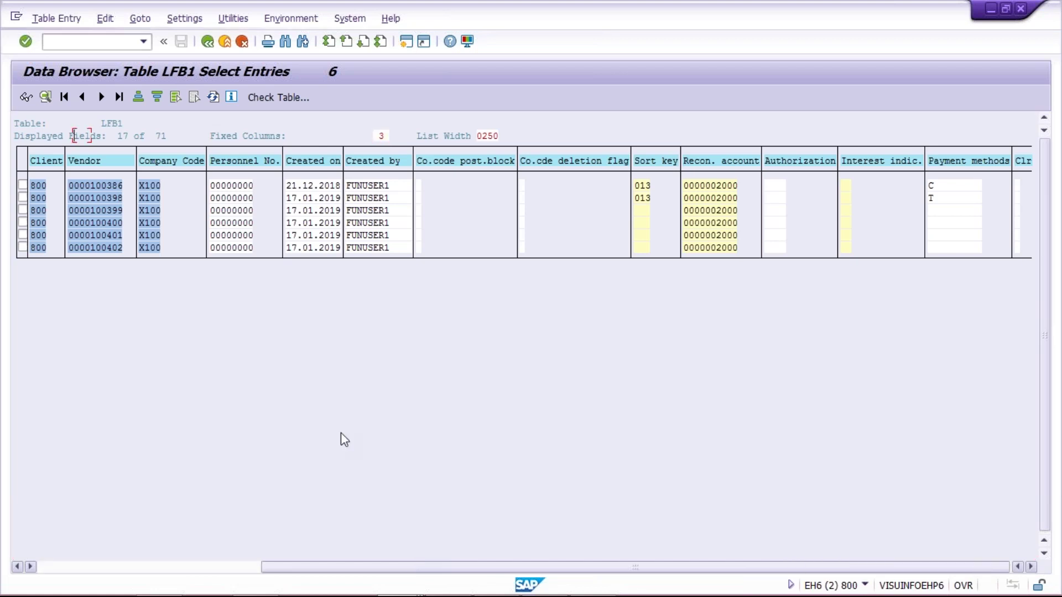
pyautogui.moveTo(471, 570); pyautogui.dragTo(348, 567)
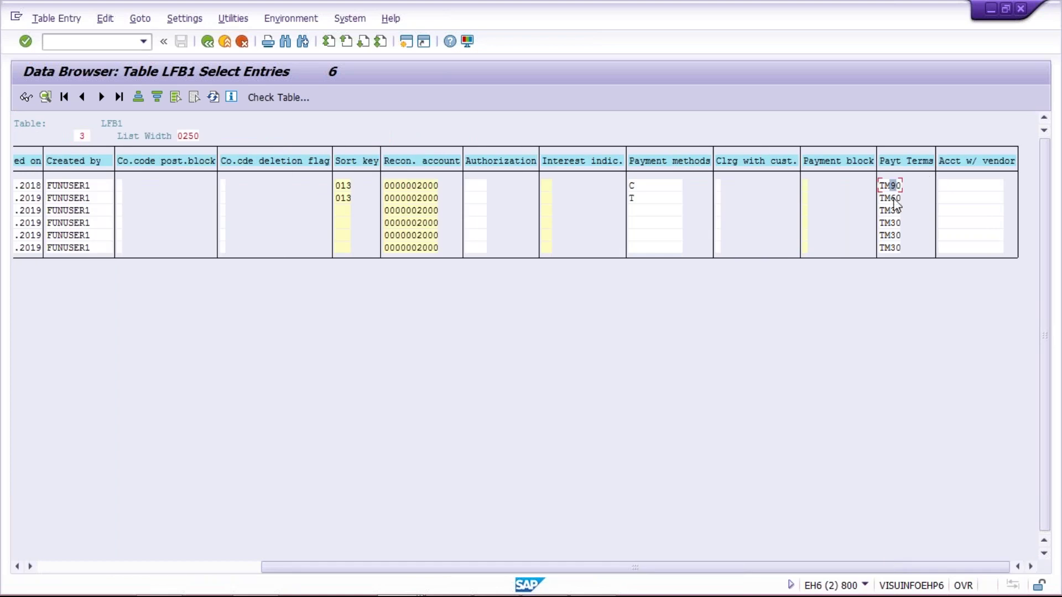
pyautogui.click(889, 224)
pyautogui.click(896, 187)
pyautogui.click(898, 222)
pyautogui.click(895, 248)
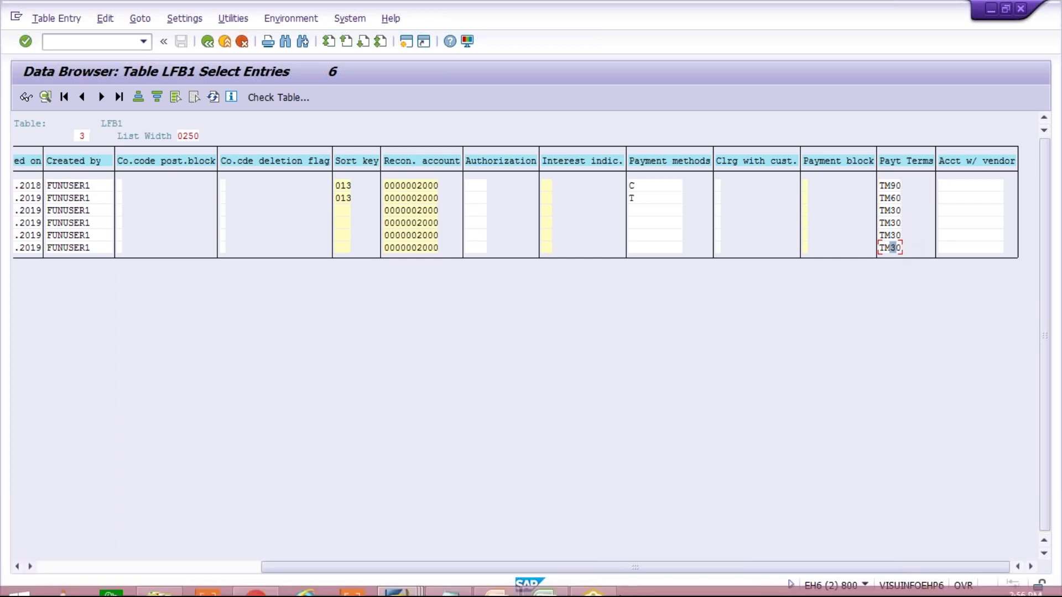
pyautogui.moveTo(503, 592)
pyautogui.click(545, 586)
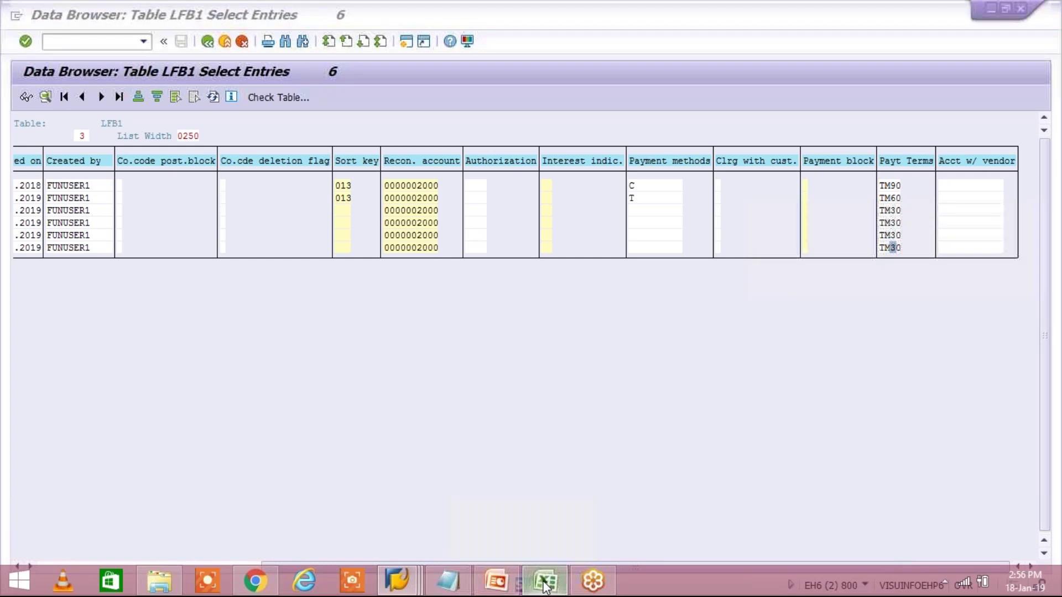
pyautogui.moveTo(489, 184); pyautogui.dragTo(499, 224)
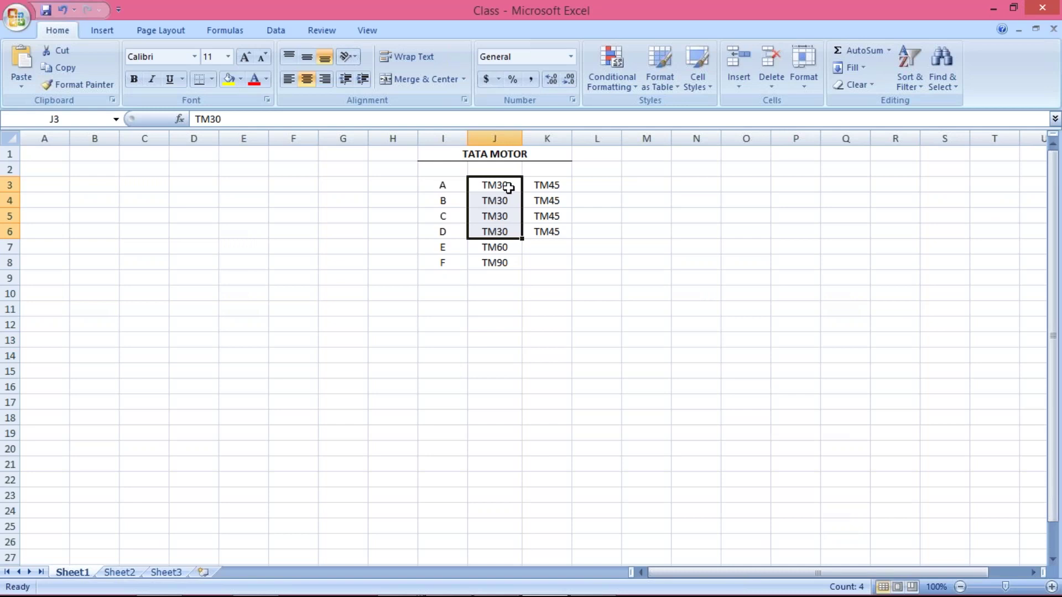
pyautogui.click(495, 186)
pyautogui.moveTo(494, 185); pyautogui.dragTo(501, 225)
pyautogui.click(500, 184)
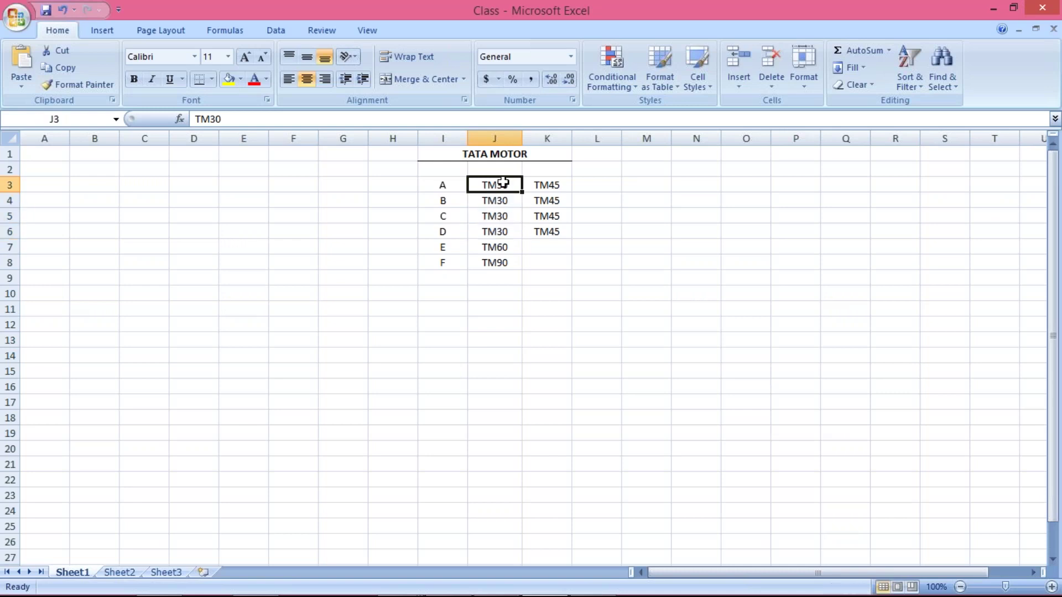
pyautogui.click(548, 183)
pyautogui.moveTo(495, 182); pyautogui.dragTo(502, 236)
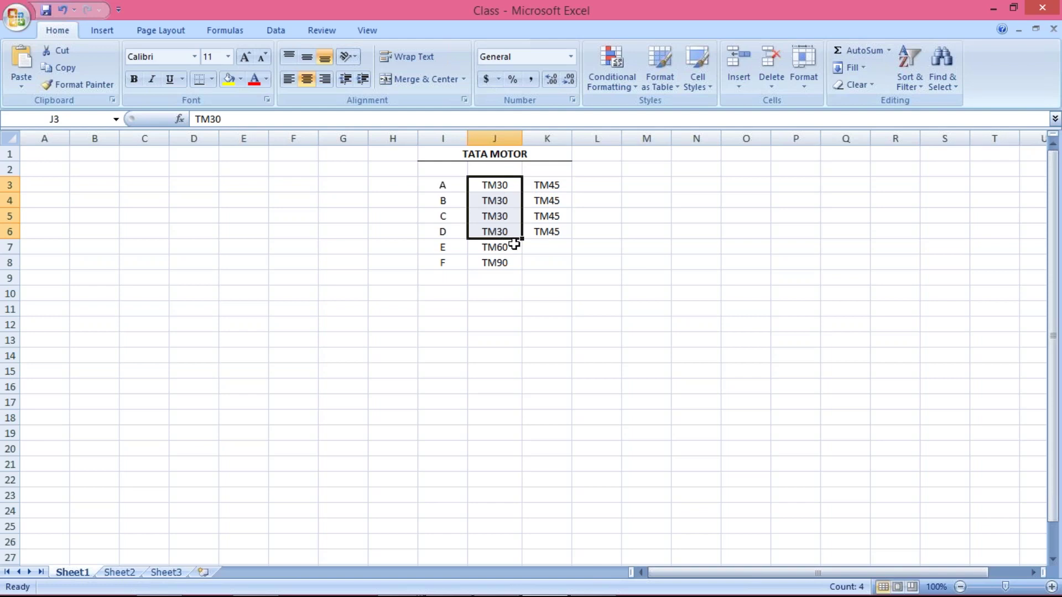
pyautogui.hotkey('alt', 'Tab')
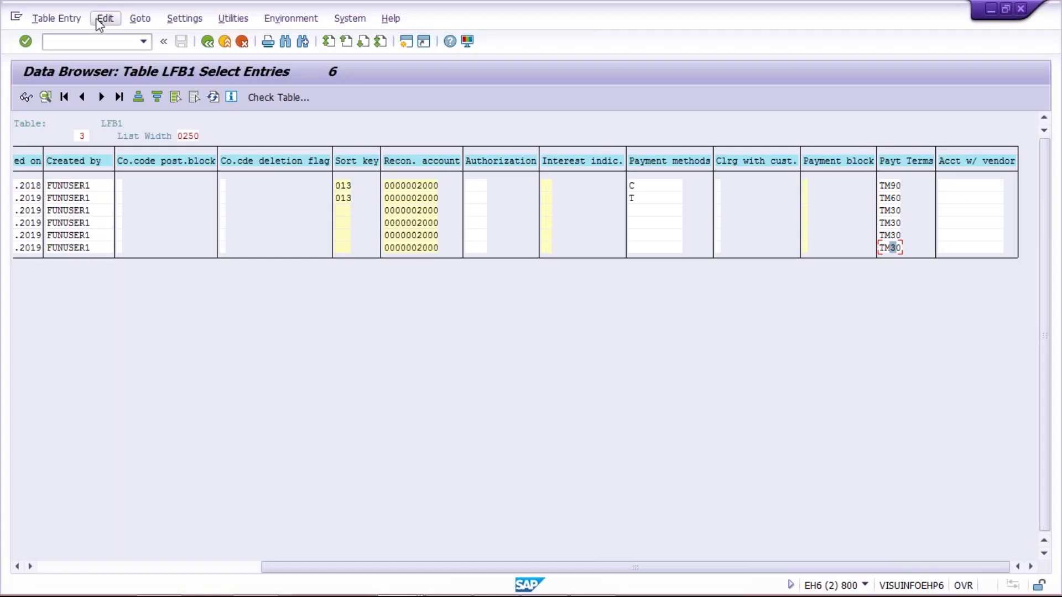
# Select all entries in the X100 LFB1 list.
pyautogui.click(111, 20)
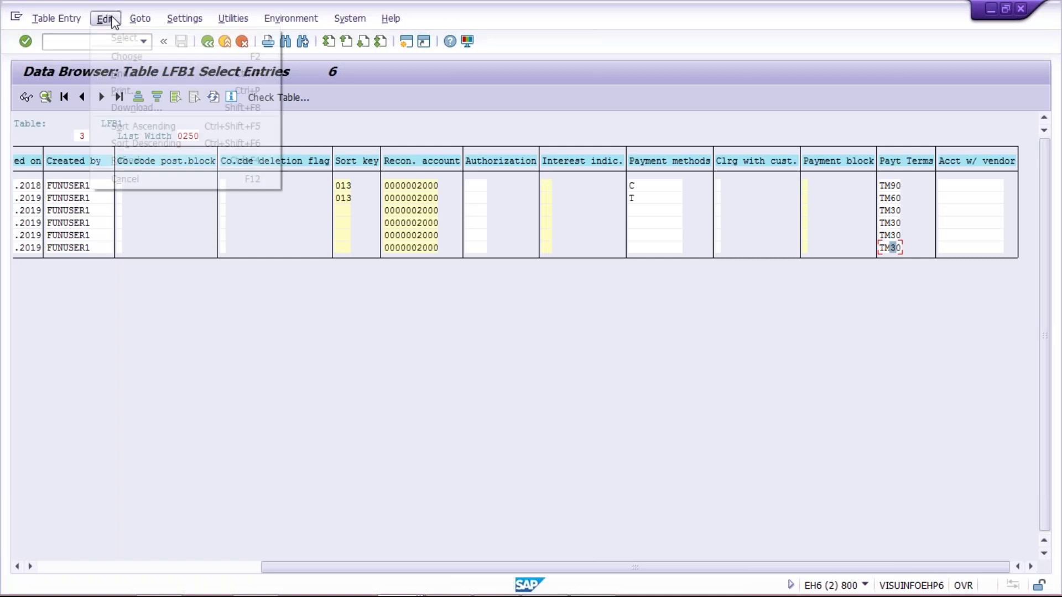
pyautogui.moveTo(267, 35)
pyautogui.click(303, 38)
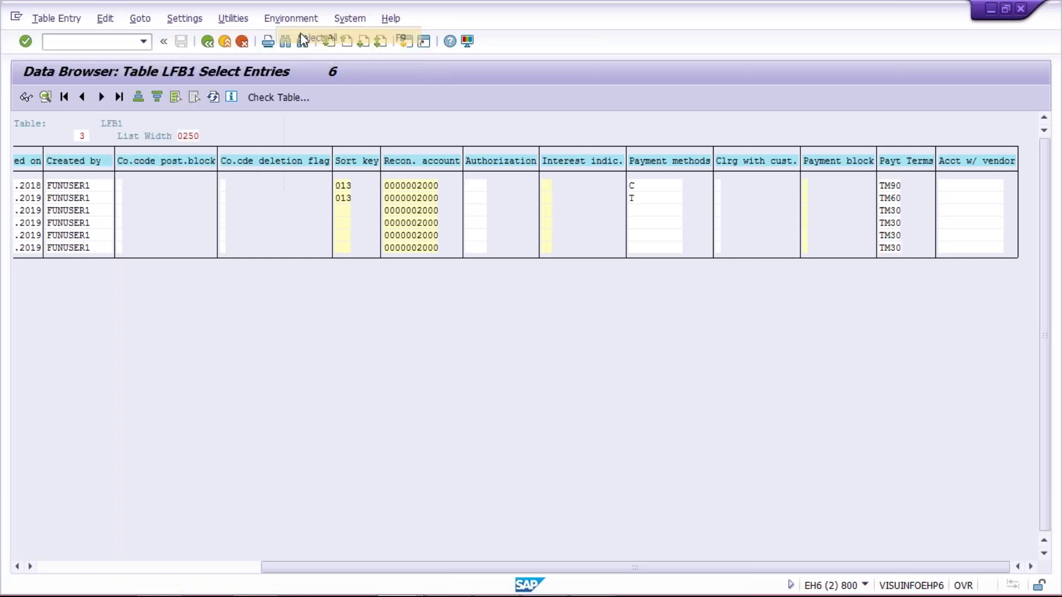
# Download the list in spreadsheet format as a text file into Desktop\TEST ABC.
pyautogui.click(105, 20)
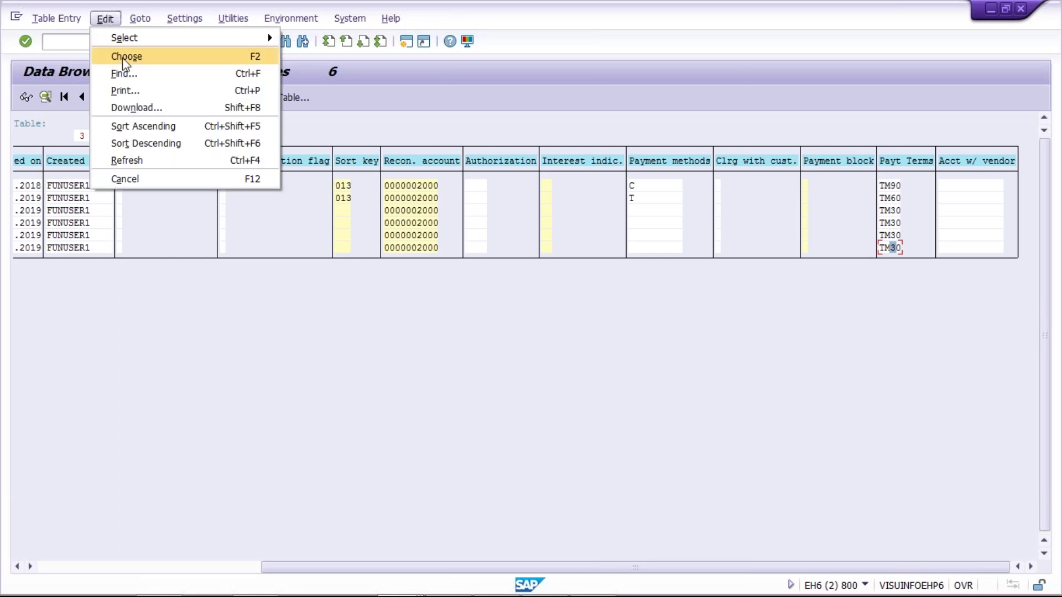
pyautogui.click(142, 107)
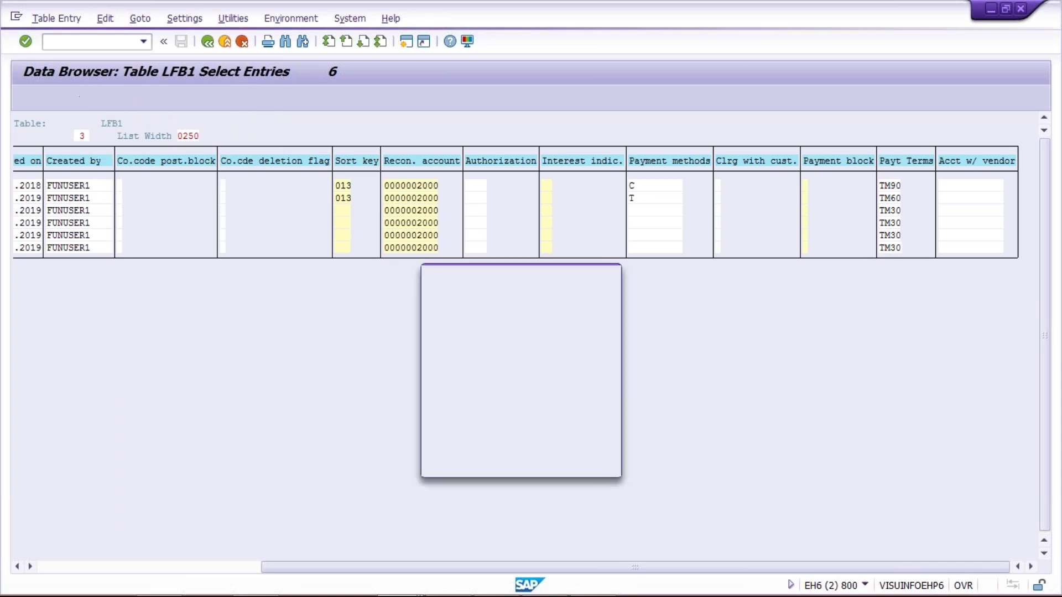
pyautogui.click(471, 384)
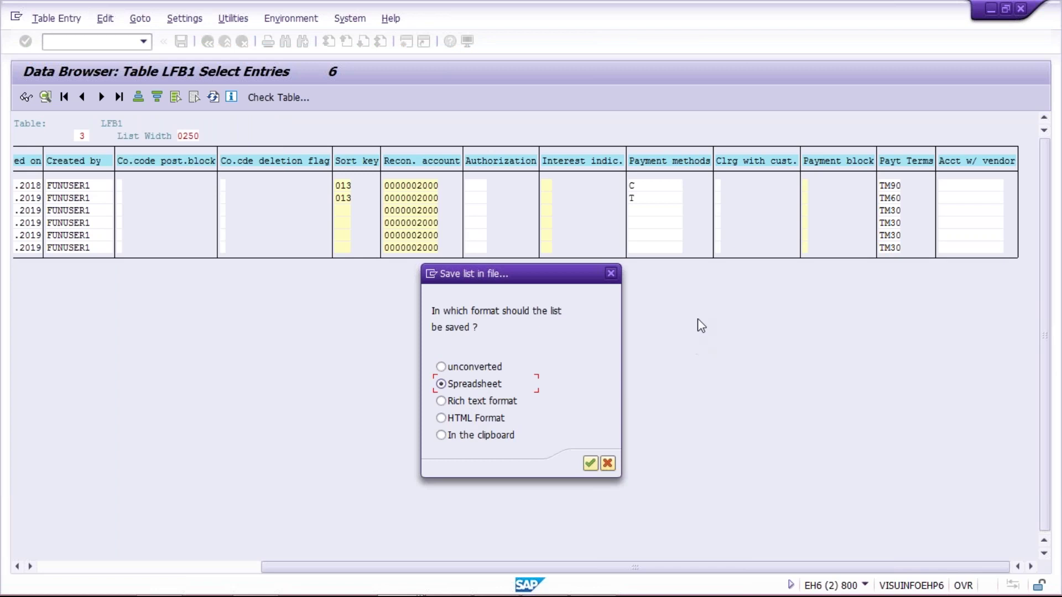
pyautogui.press('Return')
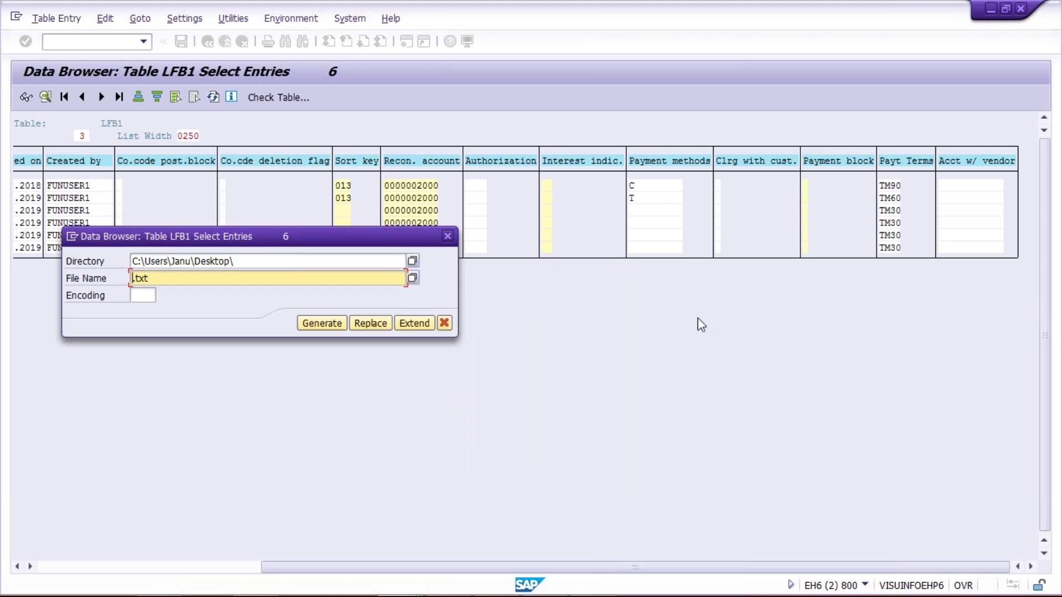
pyautogui.click(277, 260)
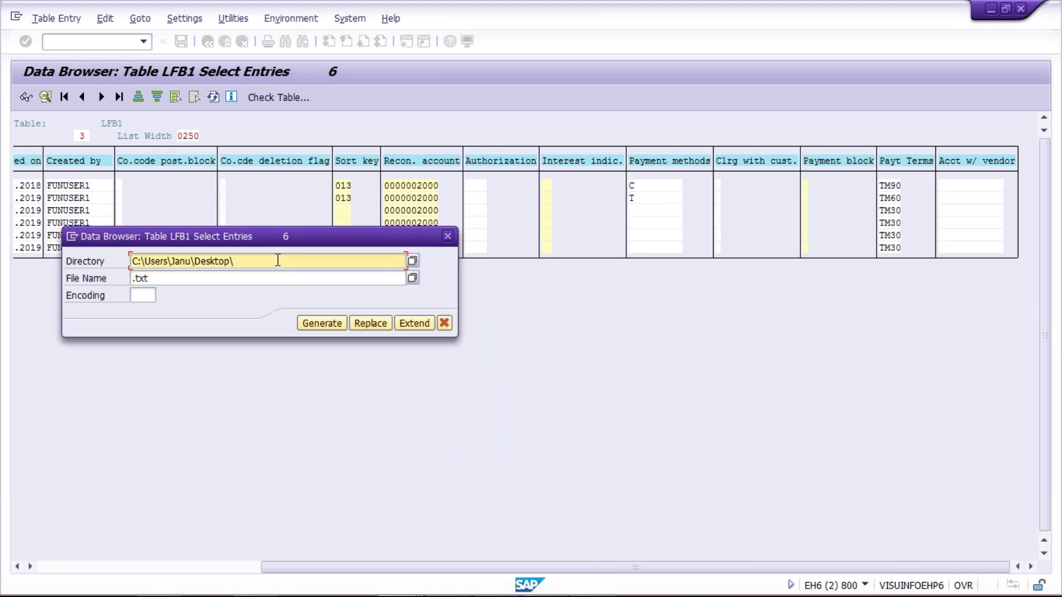
pyautogui.write('TEST')
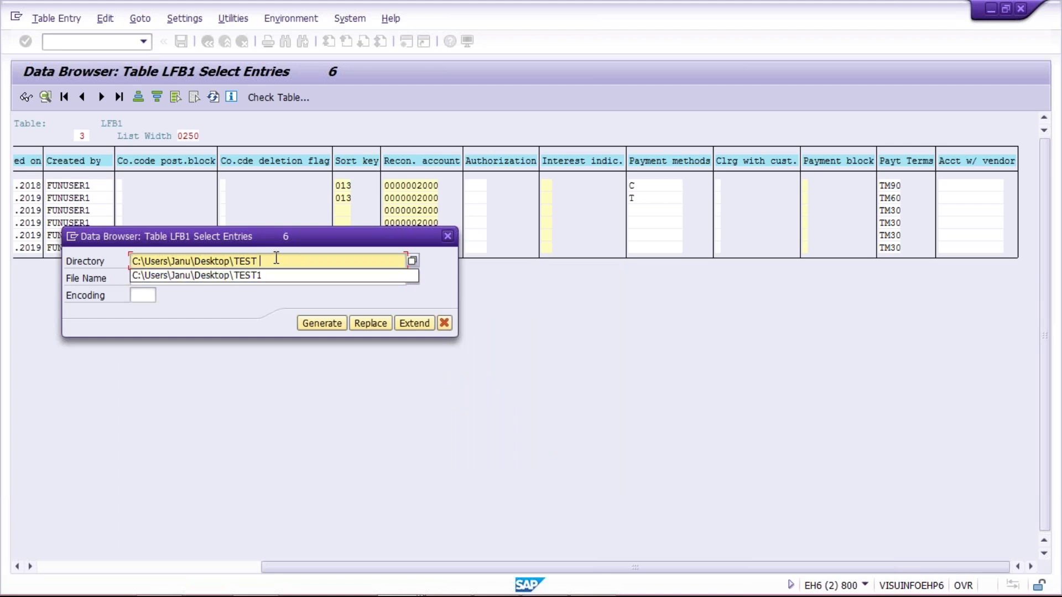
pyautogui.write(' ABC')
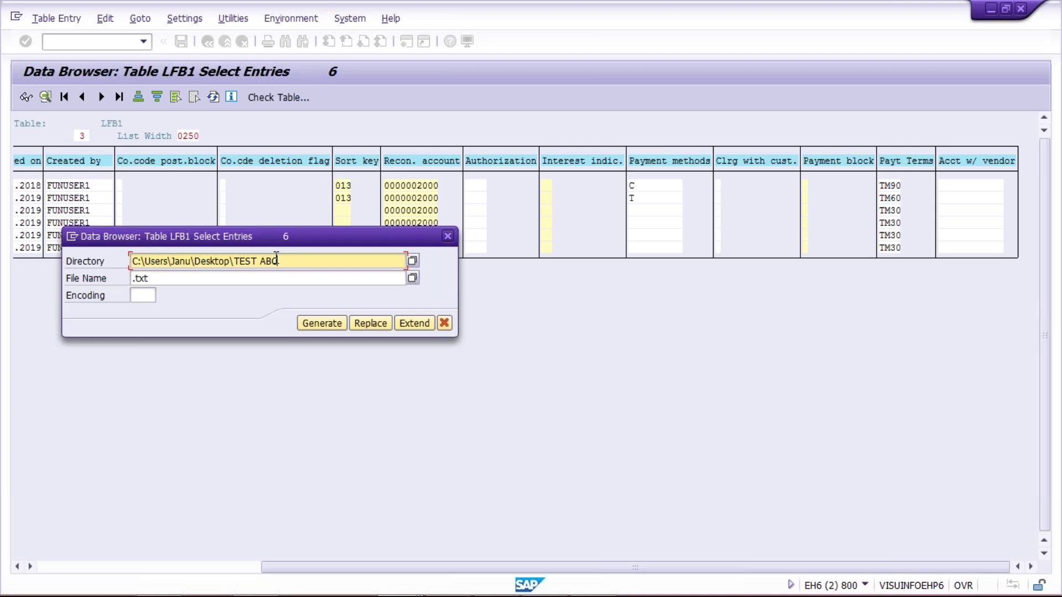
pyautogui.click(331, 324)
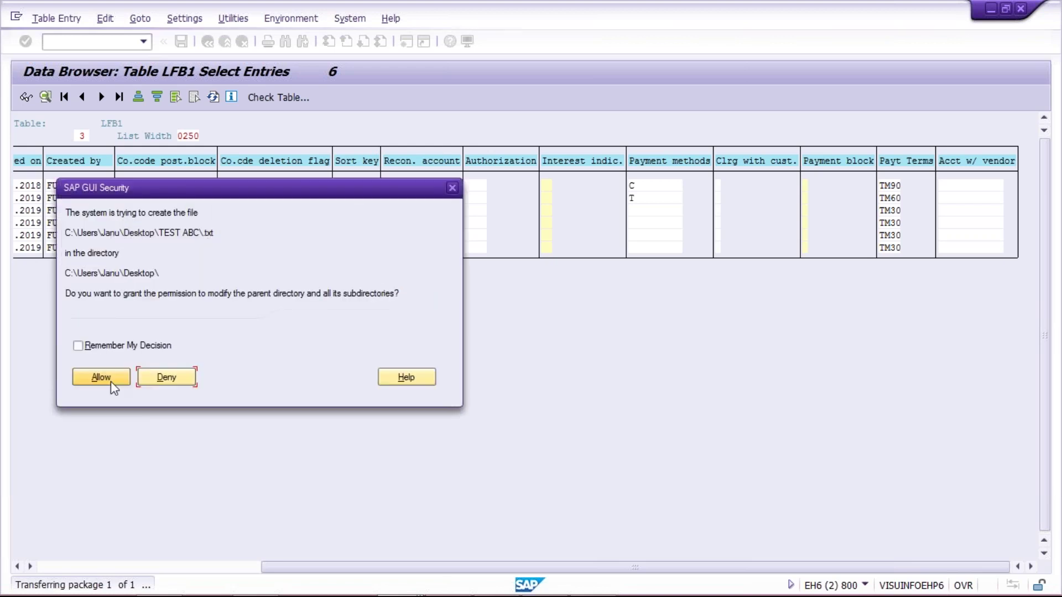
pyautogui.click(79, 382)
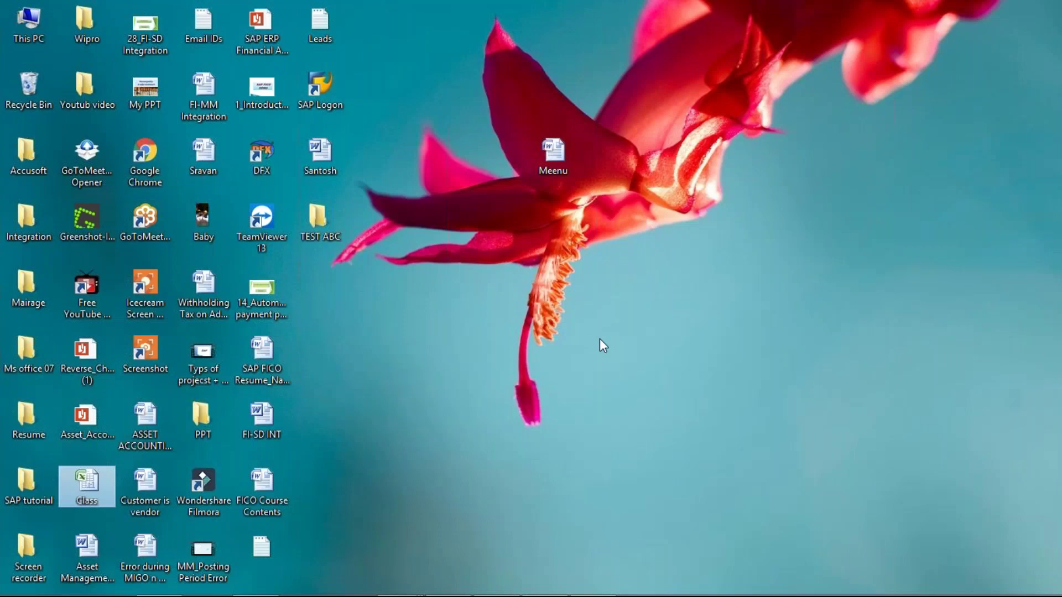
# Open the exported text document from the TEST ABC desktop folder in Notepad.
pyautogui.click(599, 339)
pyautogui.click(322, 224)
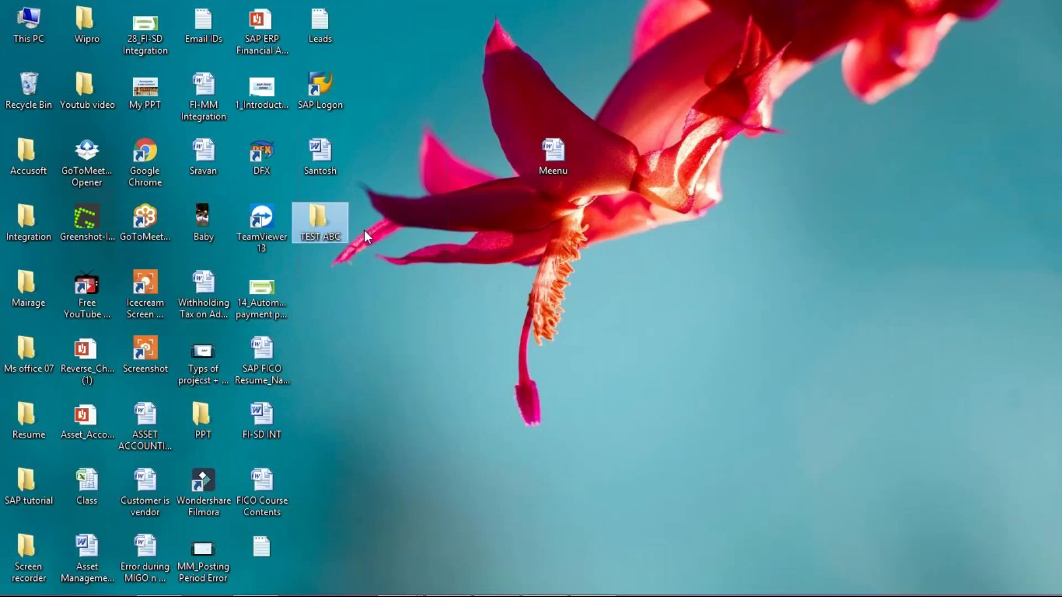
pyautogui.click(607, 266)
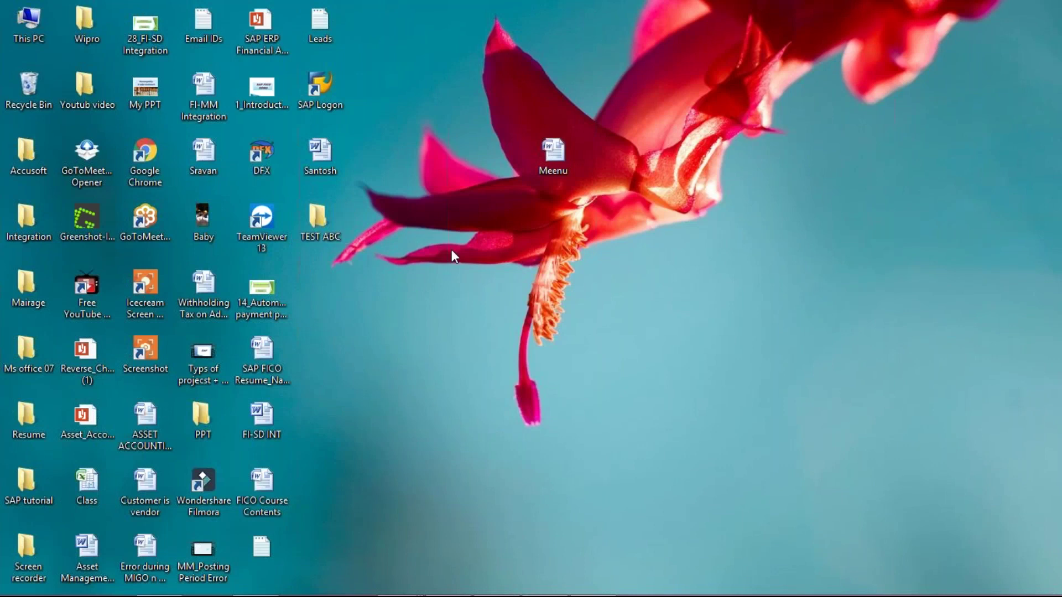
pyautogui.doubleClick(327, 224)
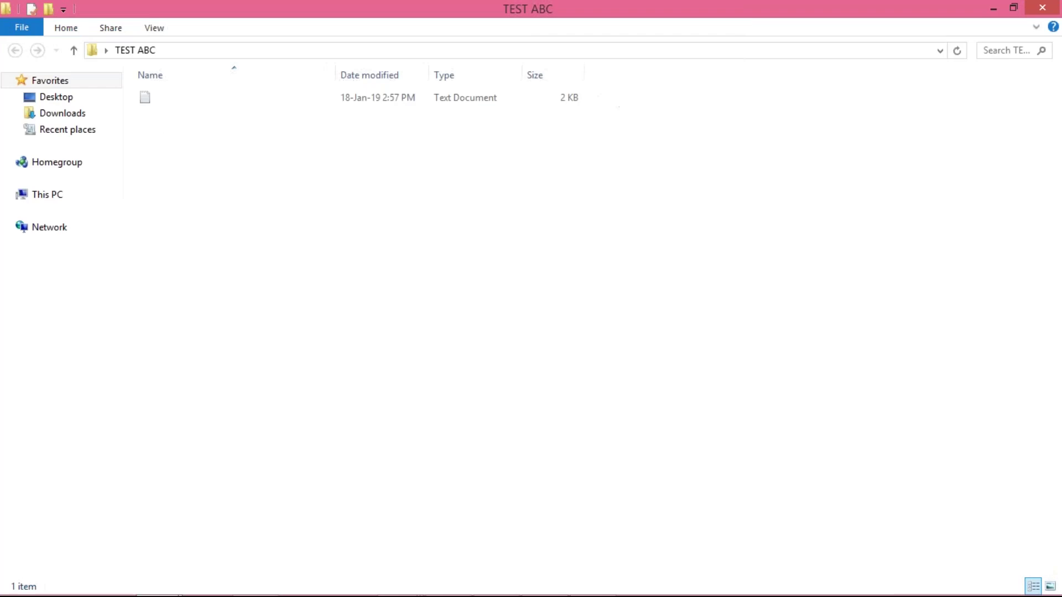
pyautogui.doubleClick(168, 101)
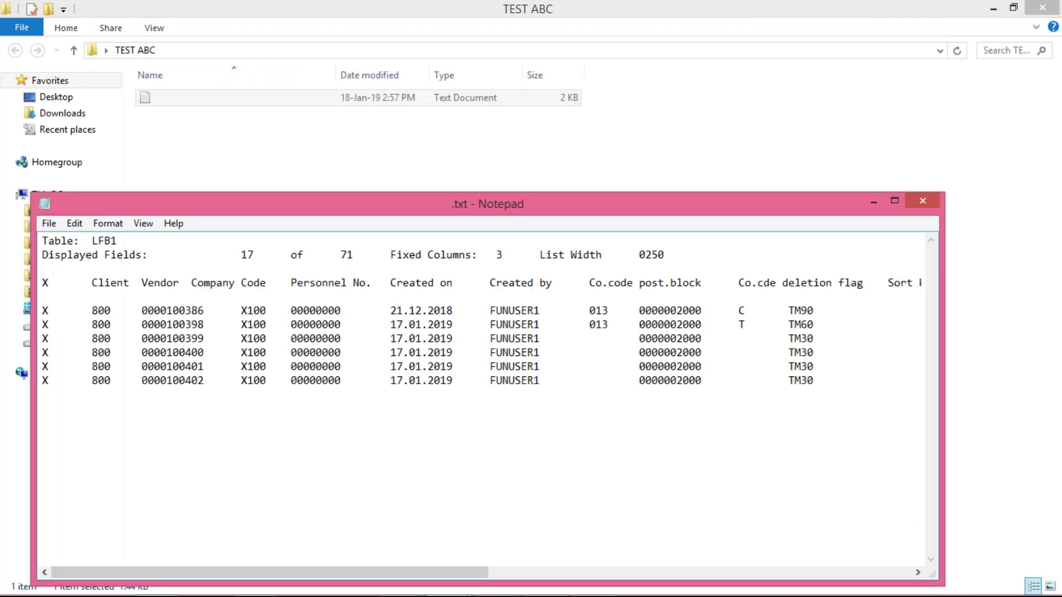
# Maximize Notepad and select the six X100 vendor data rows for copying.
pyautogui.doubleClick(502, 211)
pyautogui.click(443, 242)
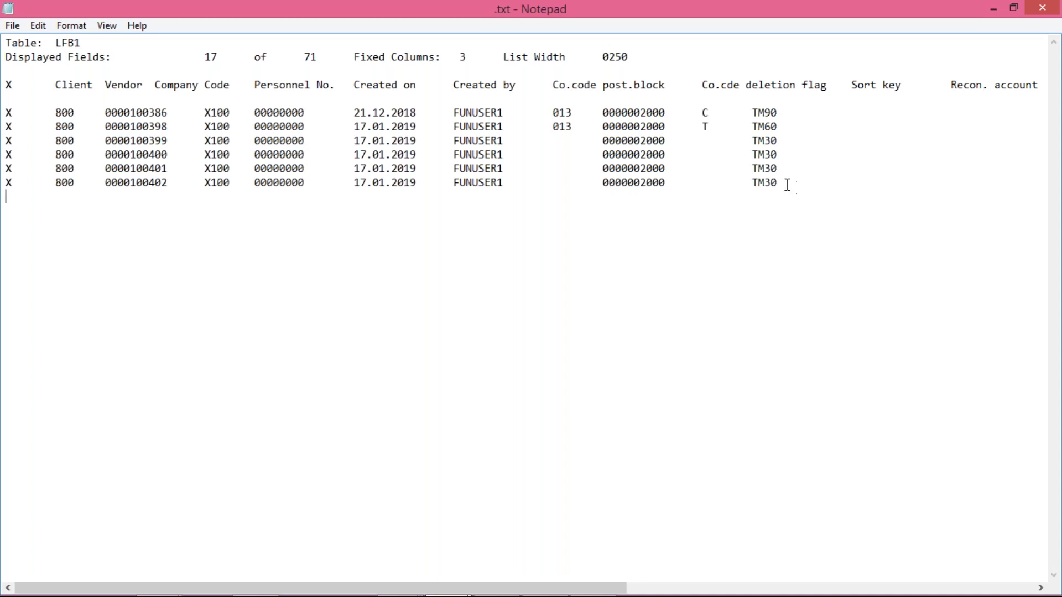
pyautogui.moveTo(778, 182); pyautogui.dragTo(7, 108)
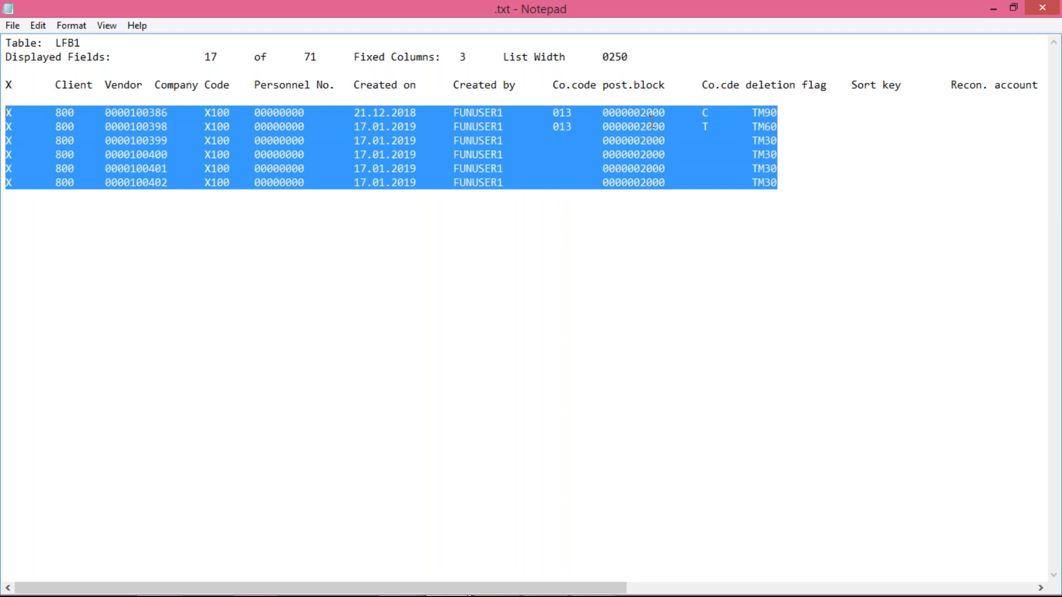
pyautogui.click(734, 178)
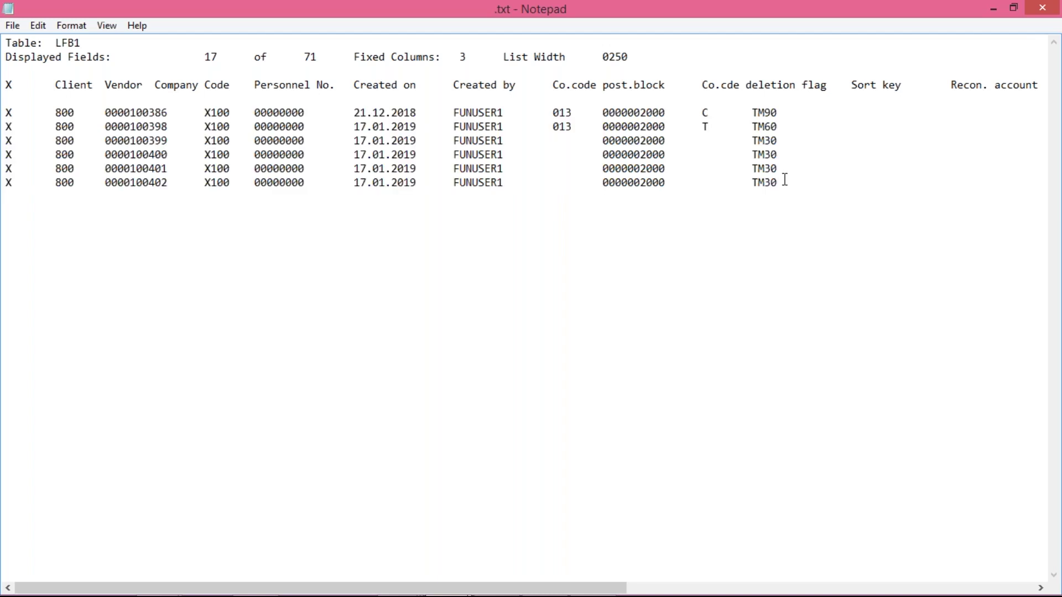
pyautogui.moveTo(777, 183); pyautogui.dragTo(9, 112)
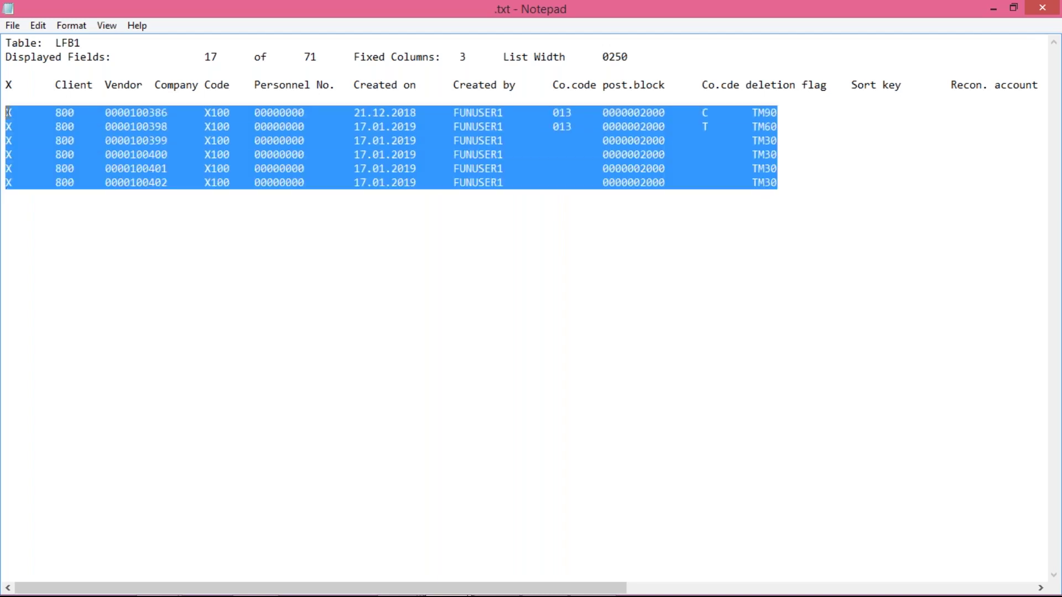
pyautogui.moveTo(404, 596)
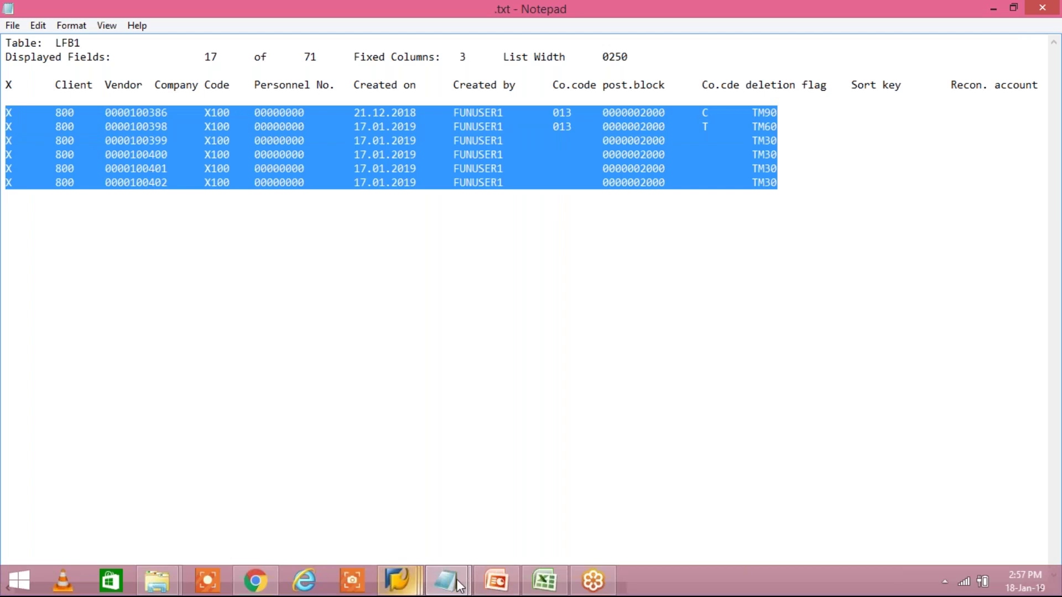
# Paste the copied LFB1 rows into a new sheet of the Class workbook.
pyautogui.click(543, 581)
pyautogui.click(204, 572)
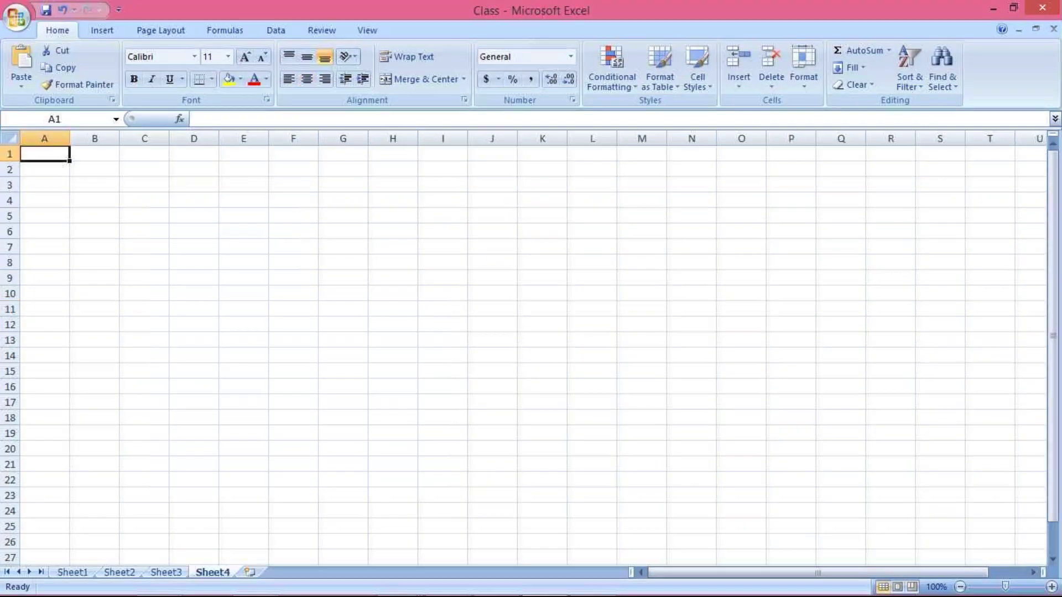
pyautogui.write('X\t800\t100386\tX100\t0\t21.12.2018\tFUNUSER1\t13\t2000\tC\tTM90 X\t800\t100398\tX100\t0\t17.01.2019\tFUNUSER1\t13\t2000\tT\tTM60 X\t800\t100399\tX100\t0\t17.01.2019\tFUNUSER1\t\t2000\t\tTM30 X\t800\t100400\tX100\t0\t17.01.2019\tFUNUSER1\t\t2000\t\tTM30 X\t800\t100401\tX100\t0\t17.01.2019\tFUNUSER1\t\t2000\t\tTM30 X\t800\t100402\tX100\t0\t17.01.2019\tFUNUSER1\t\t2000\t\tTM30')
pyautogui.click(156, 260)
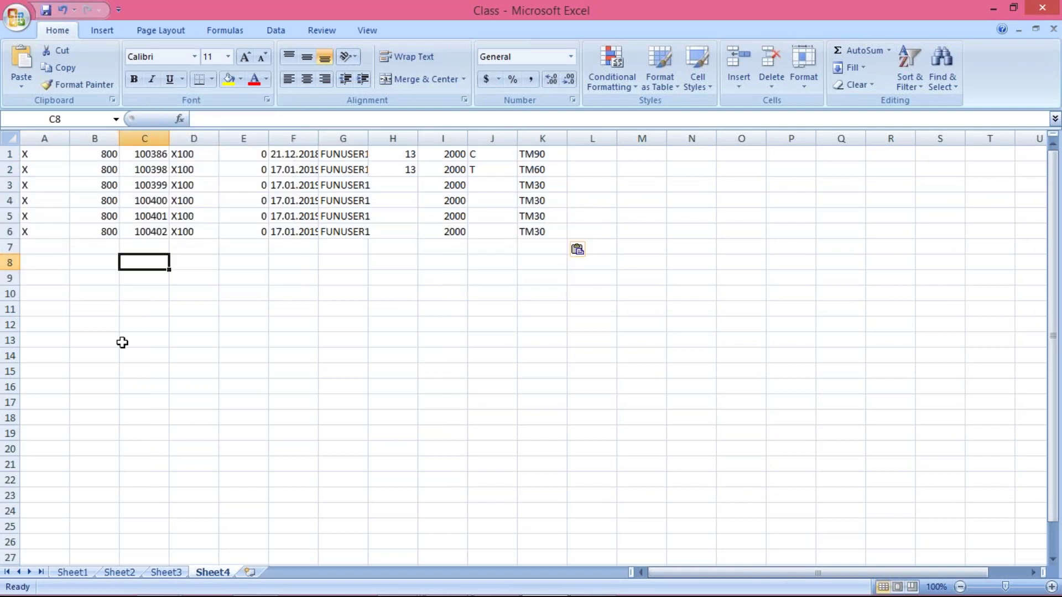
# Delete columns A:B, then B:H, leaving vendor numbers beside their payment terms.
pyautogui.moveTo(38, 132); pyautogui.dragTo(110, 131)
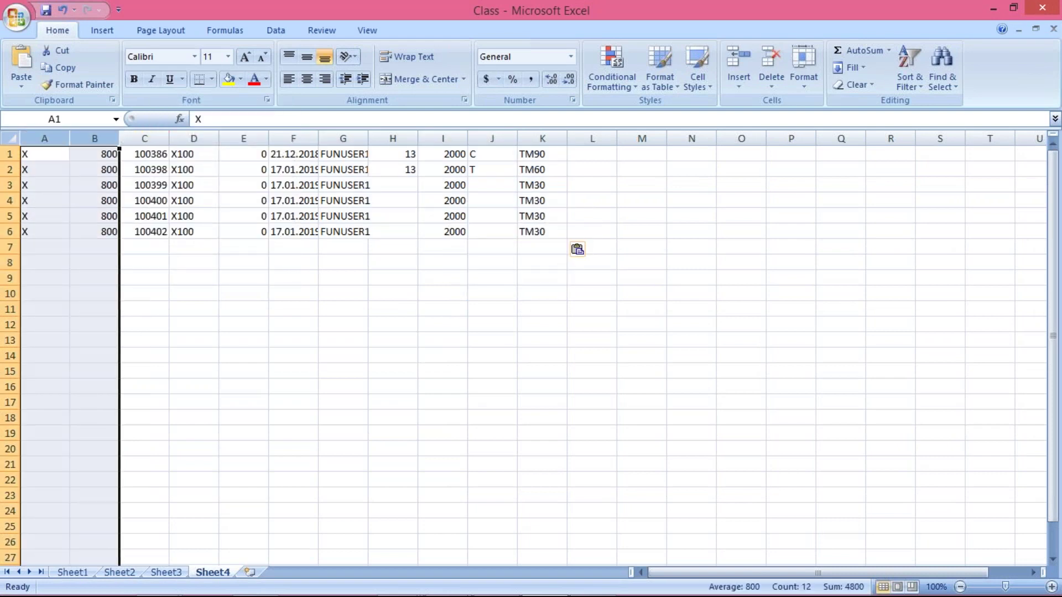
pyautogui.rightClick(110, 133)
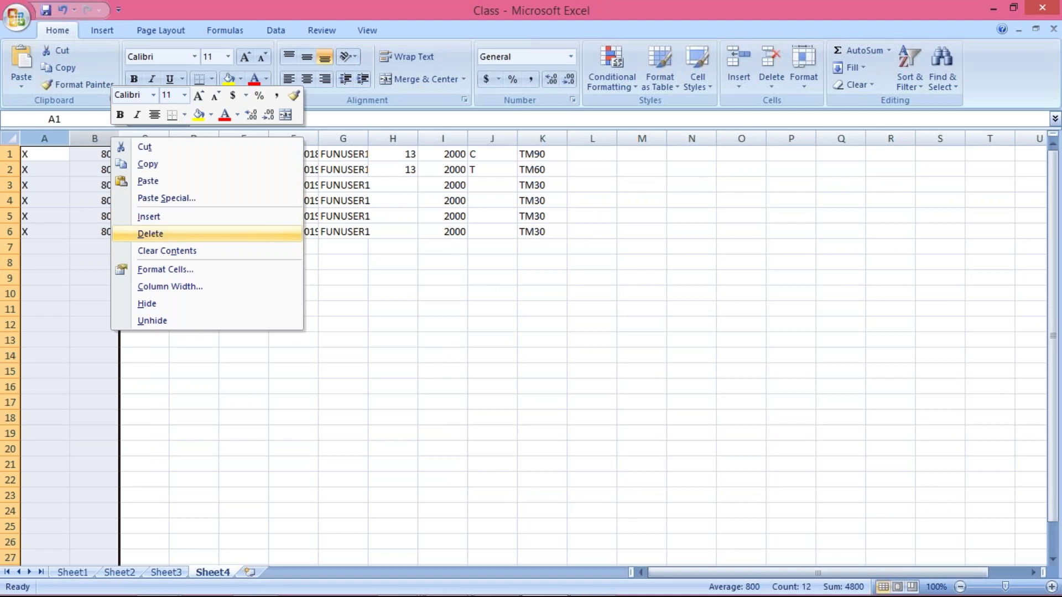
pyautogui.click(199, 233)
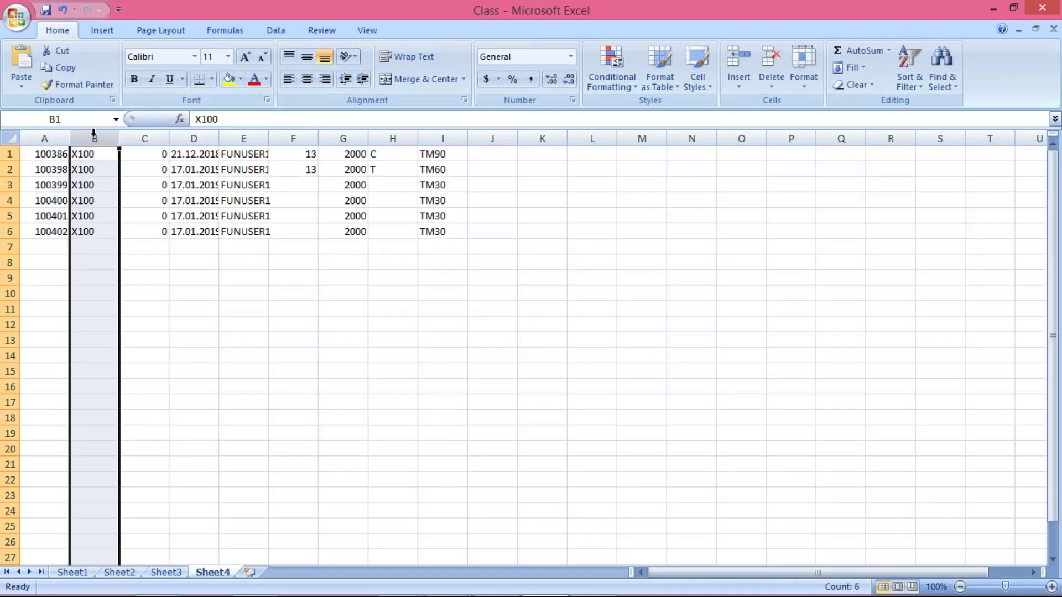
pyautogui.moveTo(144, 136); pyautogui.dragTo(393, 139)
pyautogui.rightClick(396, 137)
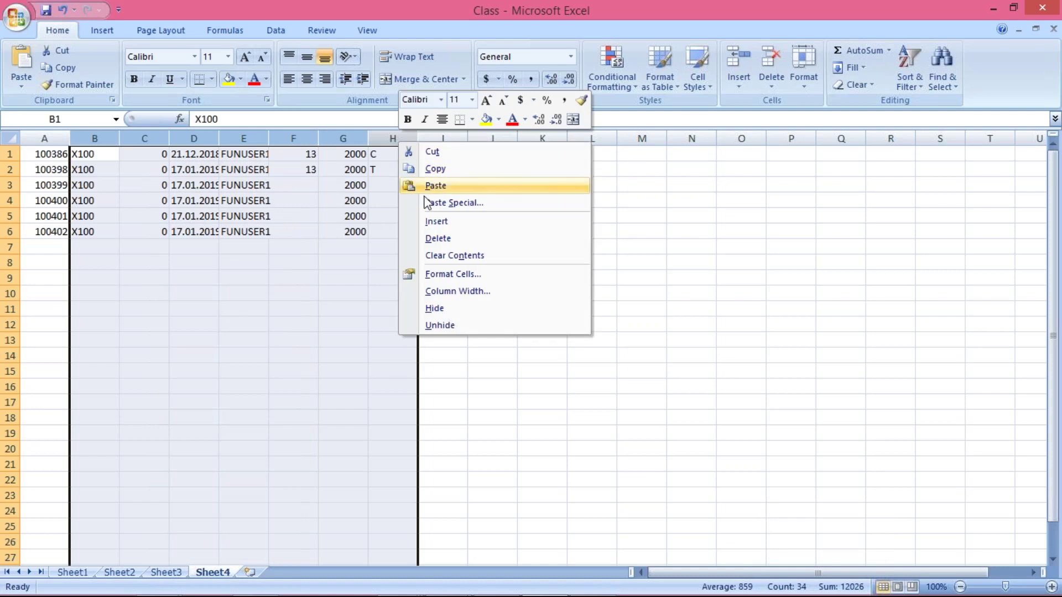
pyautogui.click(443, 243)
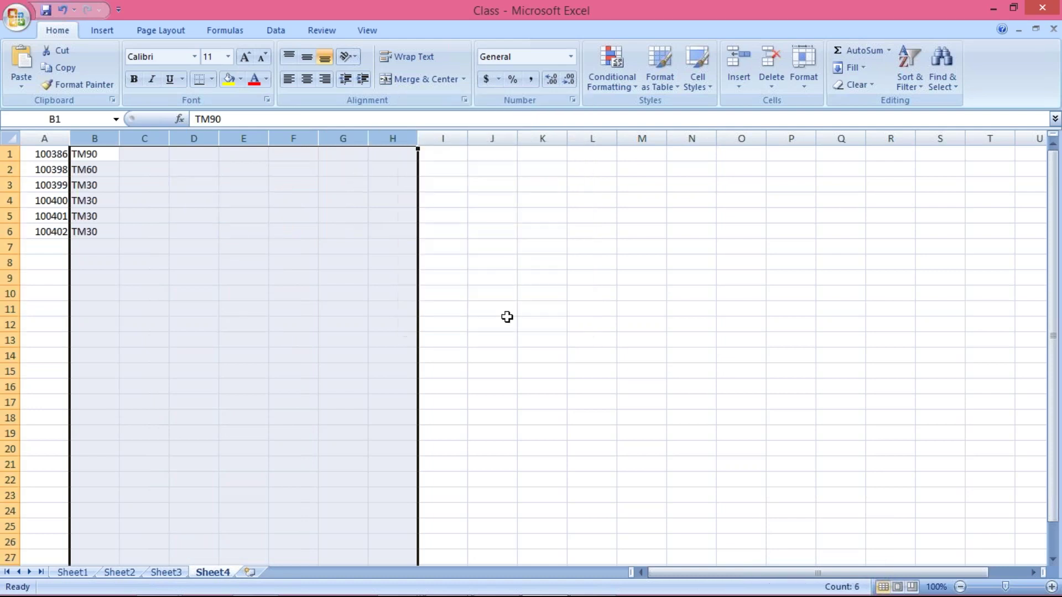
pyautogui.click(522, 322)
pyautogui.click(96, 156)
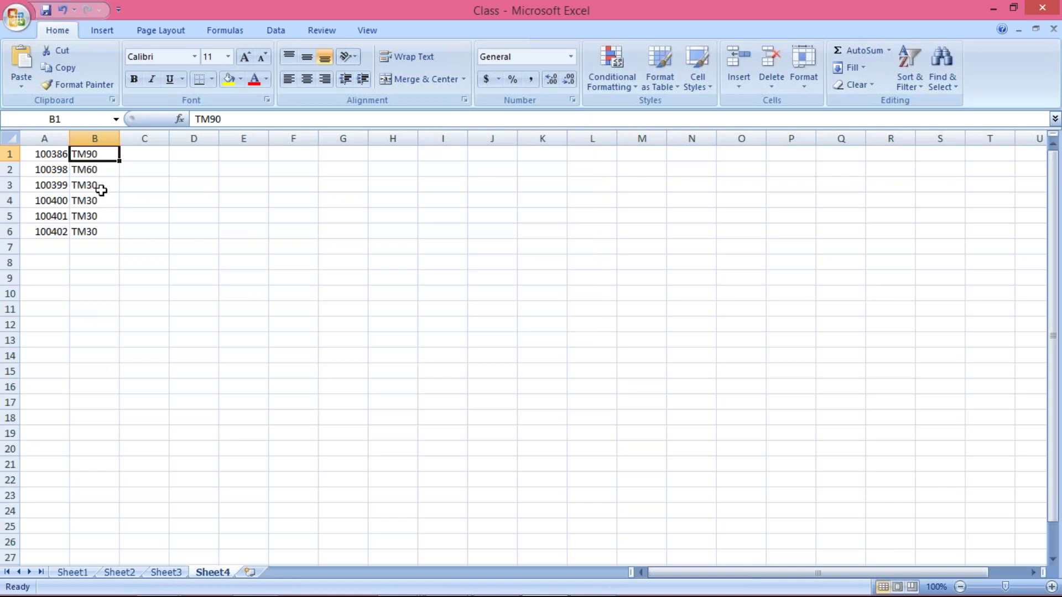
pyautogui.click(83, 263)
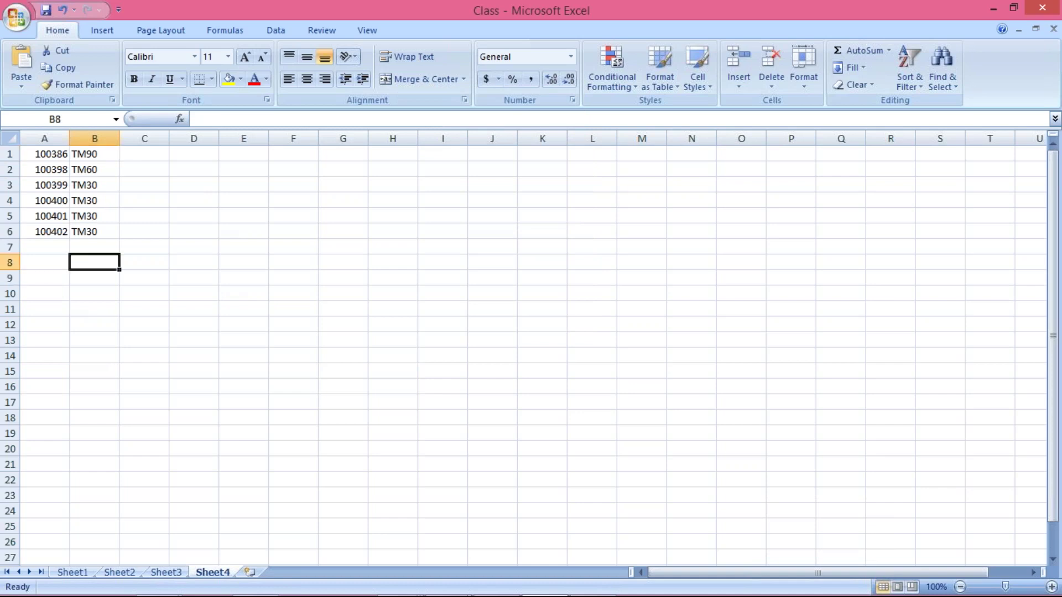
pyautogui.click(53, 152)
# Filter the payment terms column in B to show only TM30.
pyautogui.moveTo(53, 152); pyautogui.dragTo(52, 240)
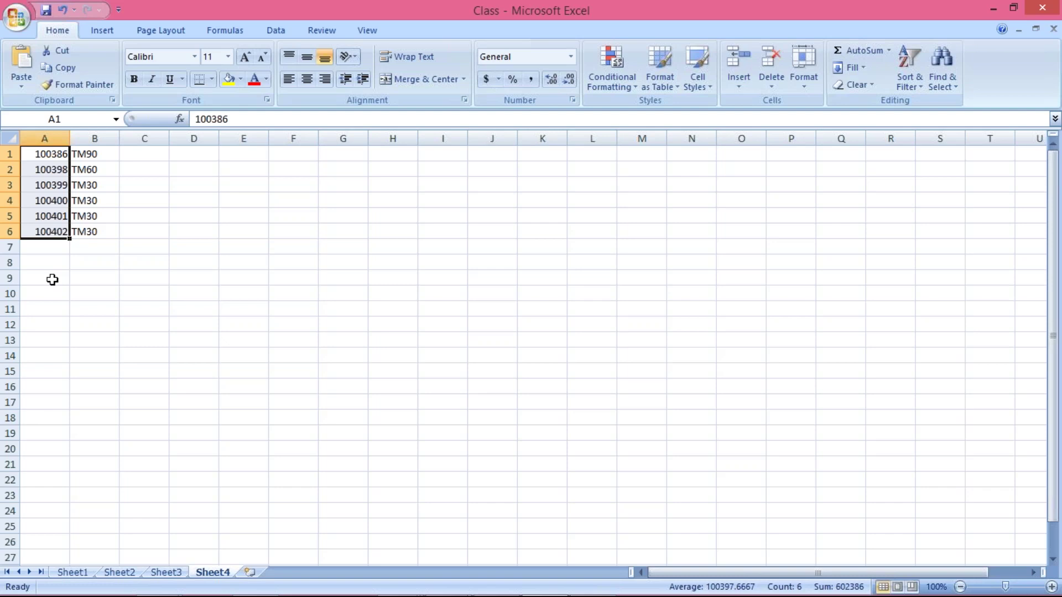
pyautogui.click(96, 154)
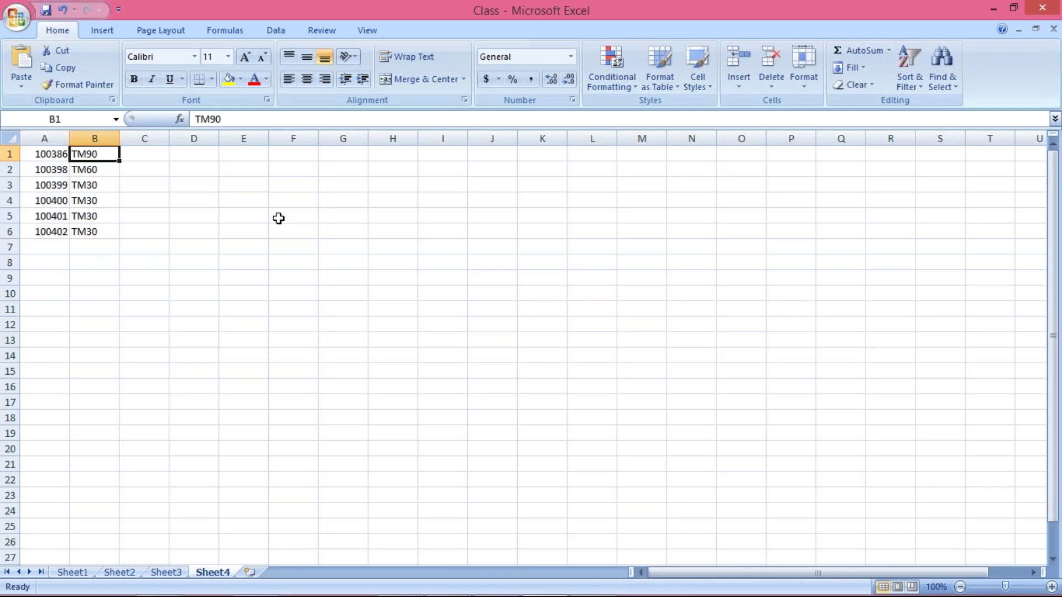
pyautogui.click(909, 82)
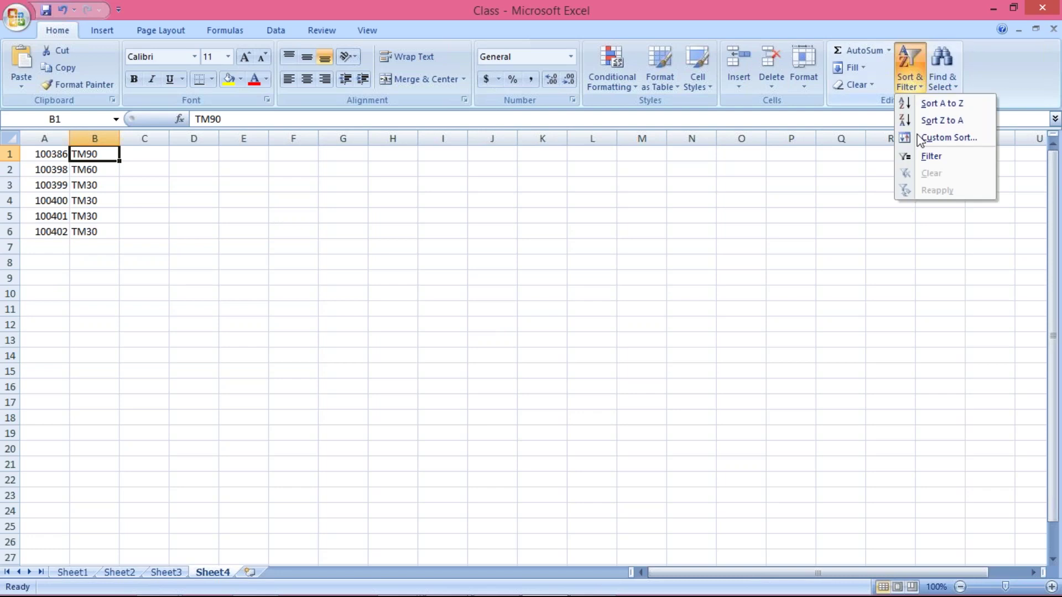
pyautogui.click(921, 157)
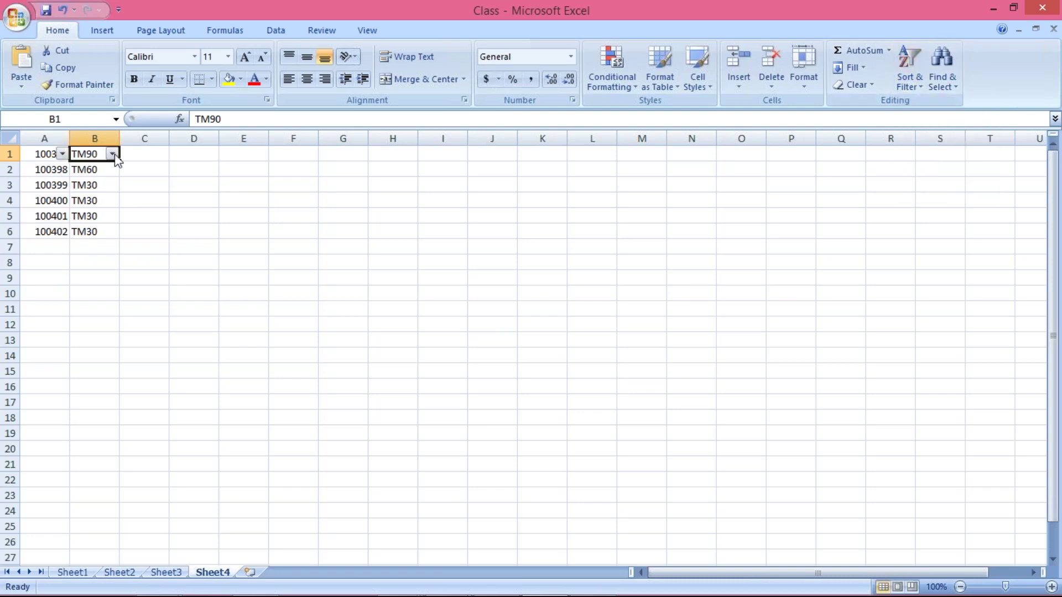
pyautogui.click(112, 153)
pyautogui.click(72, 276)
pyautogui.click(65, 289)
pyautogui.click(78, 416)
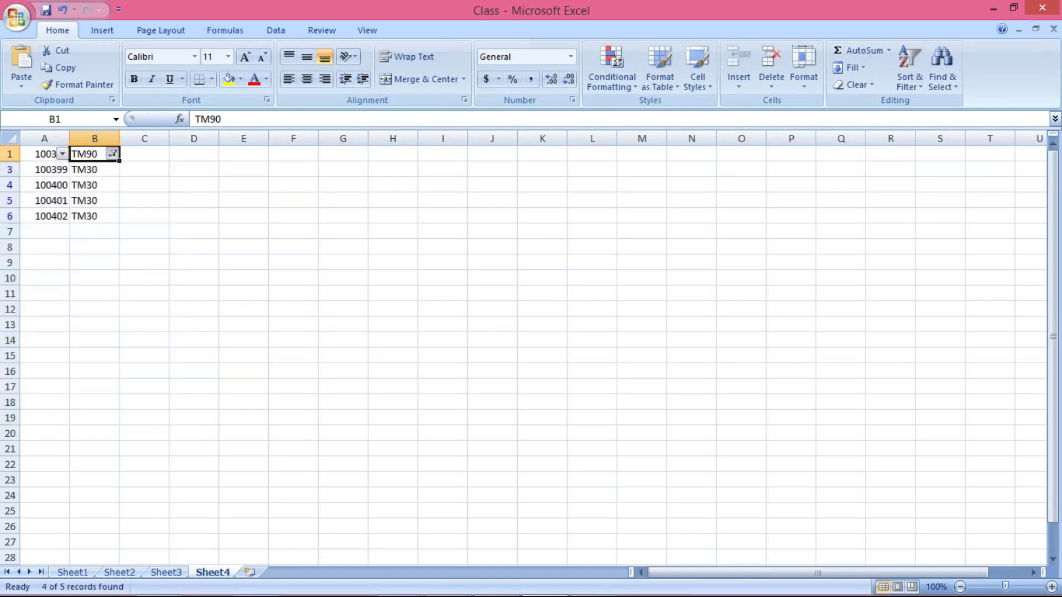
# Check the filtered result, highlighting the four TM30 vendor rows A3:B6.
pyautogui.click(113, 154)
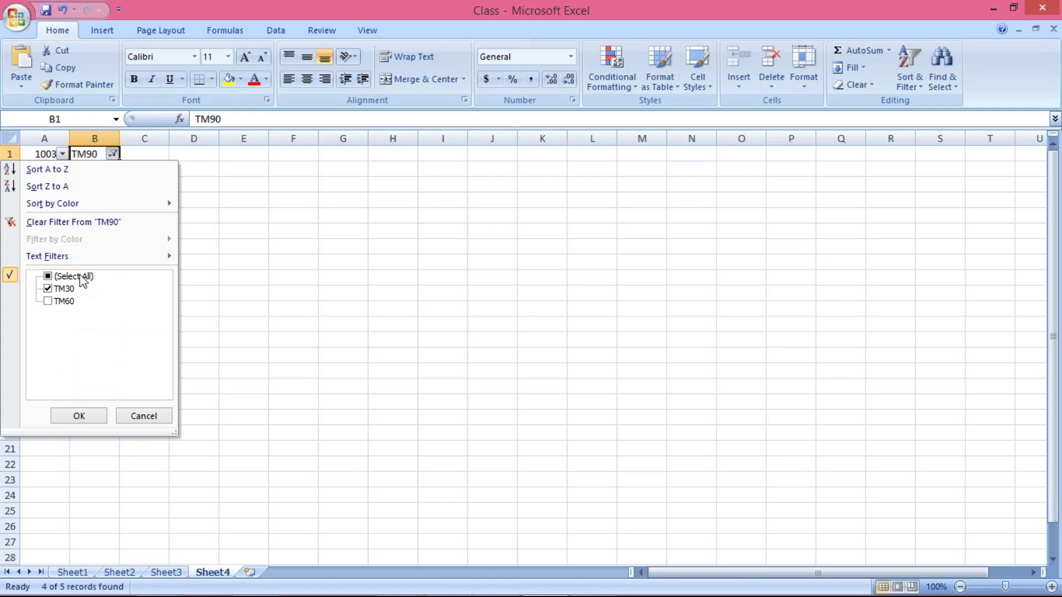
pyautogui.click(344, 303)
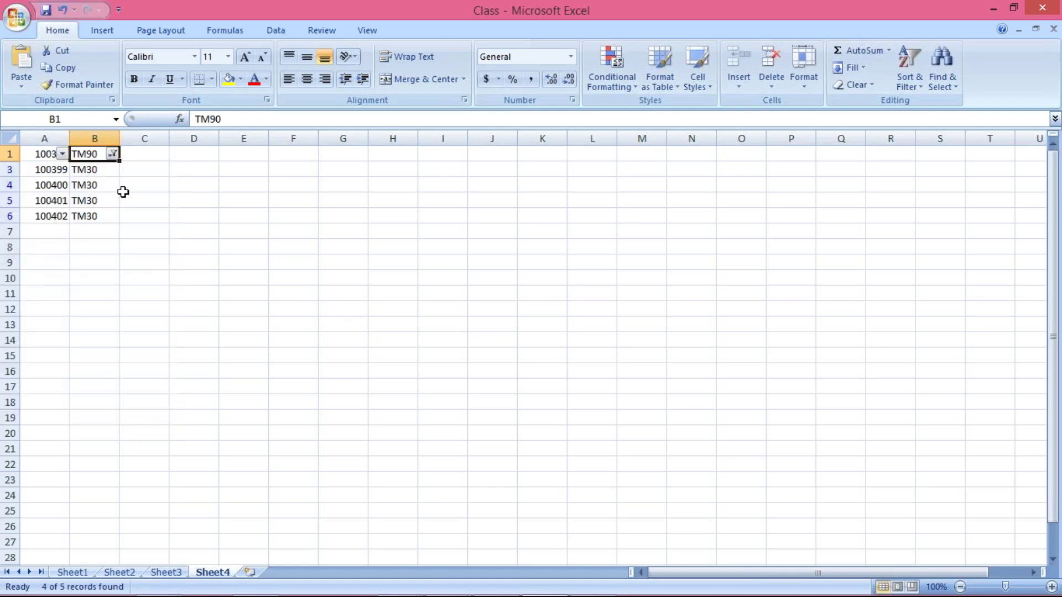
pyautogui.click(185, 215)
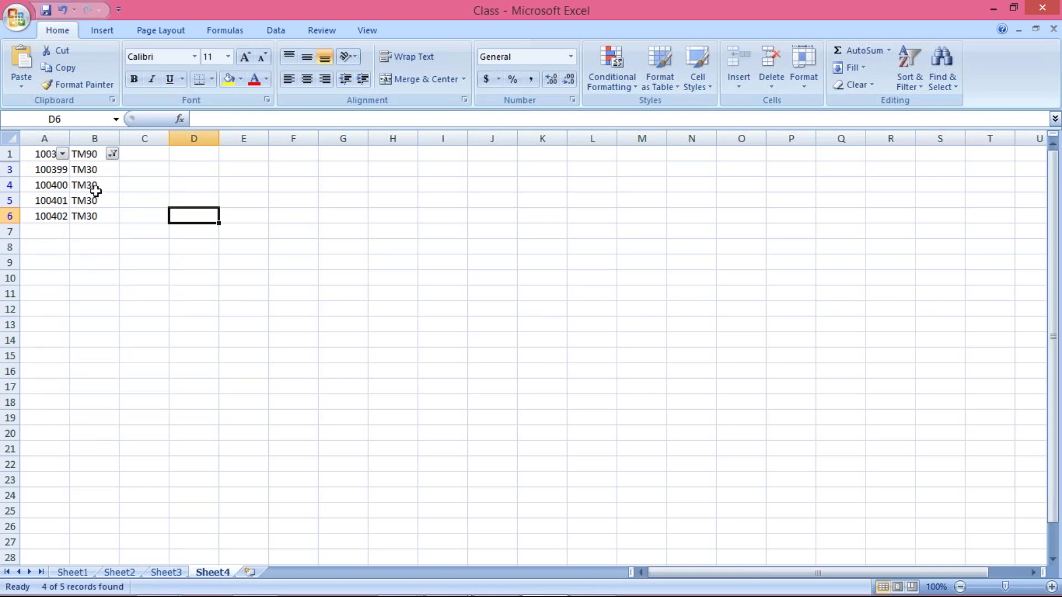
pyautogui.click(45, 170)
pyautogui.moveTo(45, 169); pyautogui.dragTo(95, 216)
pyautogui.click(191, 233)
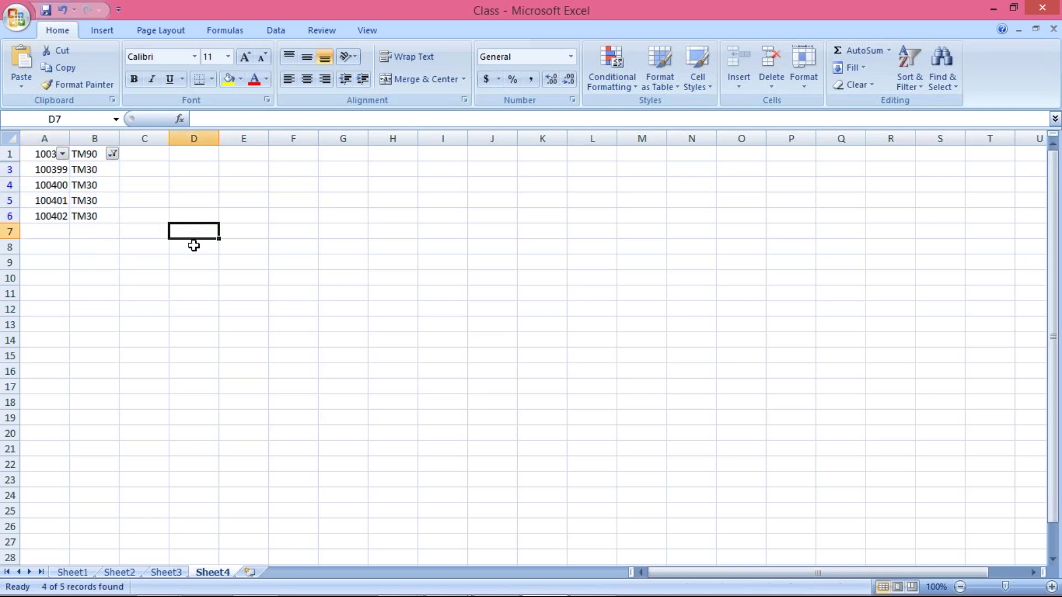
# Return to SAP GUI and go back from the LFB1 list to its selection screen.
pyautogui.moveTo(334, 581)
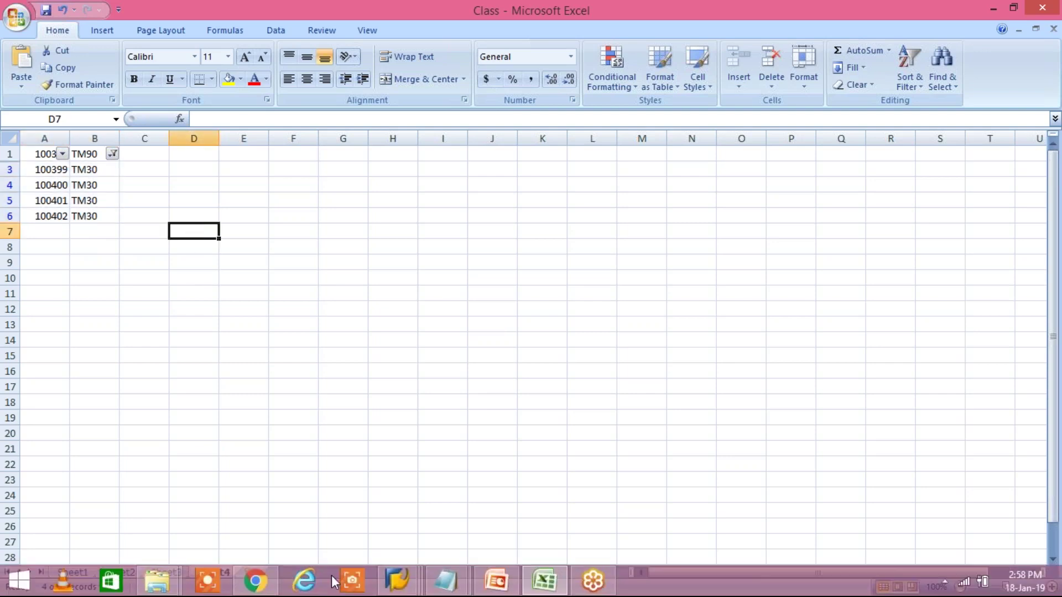
pyautogui.click(411, 594)
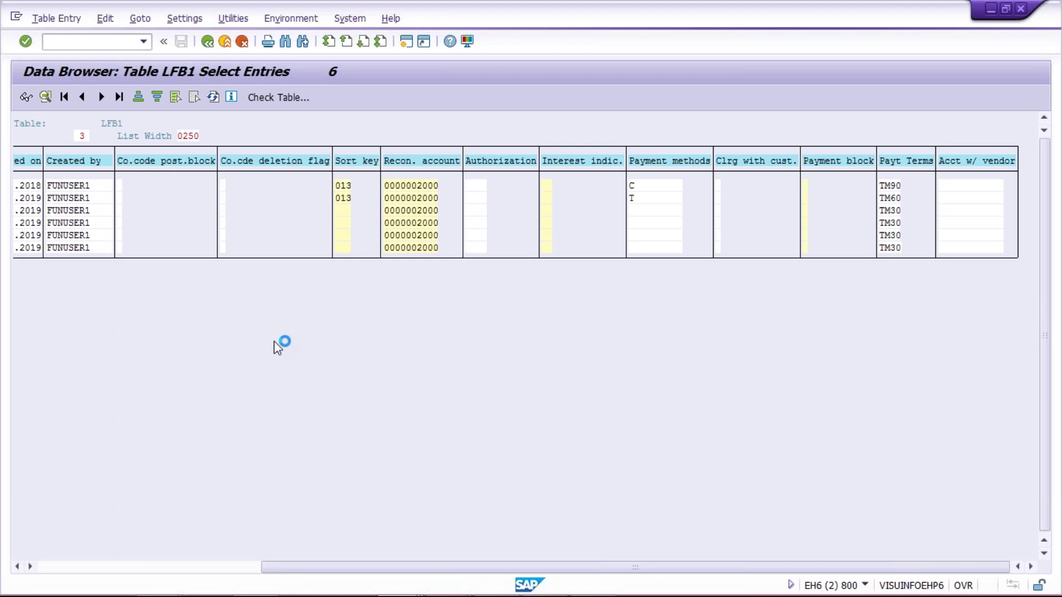
pyautogui.press('F3')
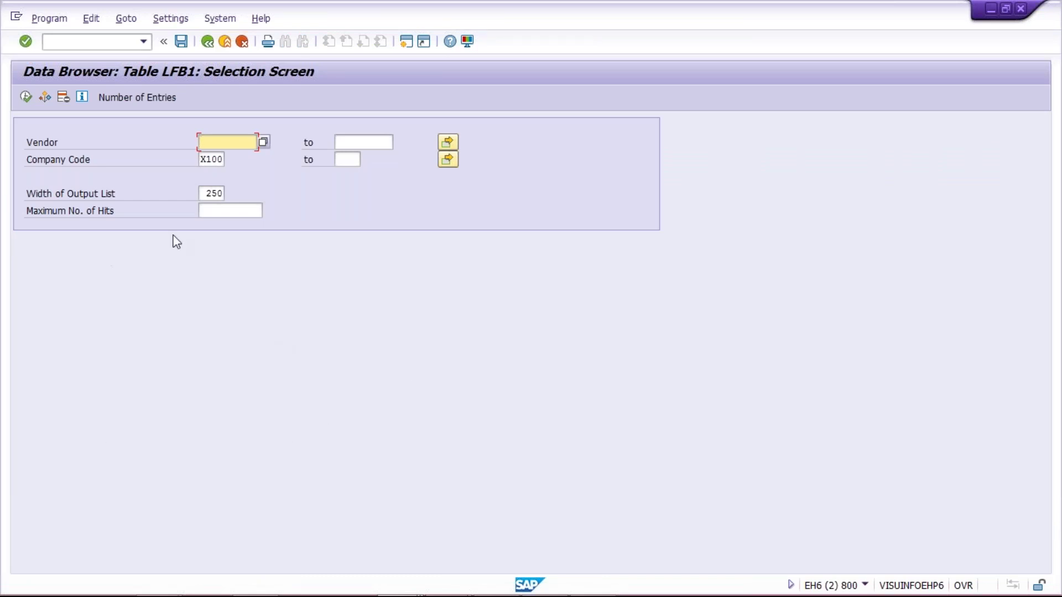
# Tick Terms of Payment (ZTERM) in Settings > Fields for Selection and confirm.
pyautogui.click(166, 21)
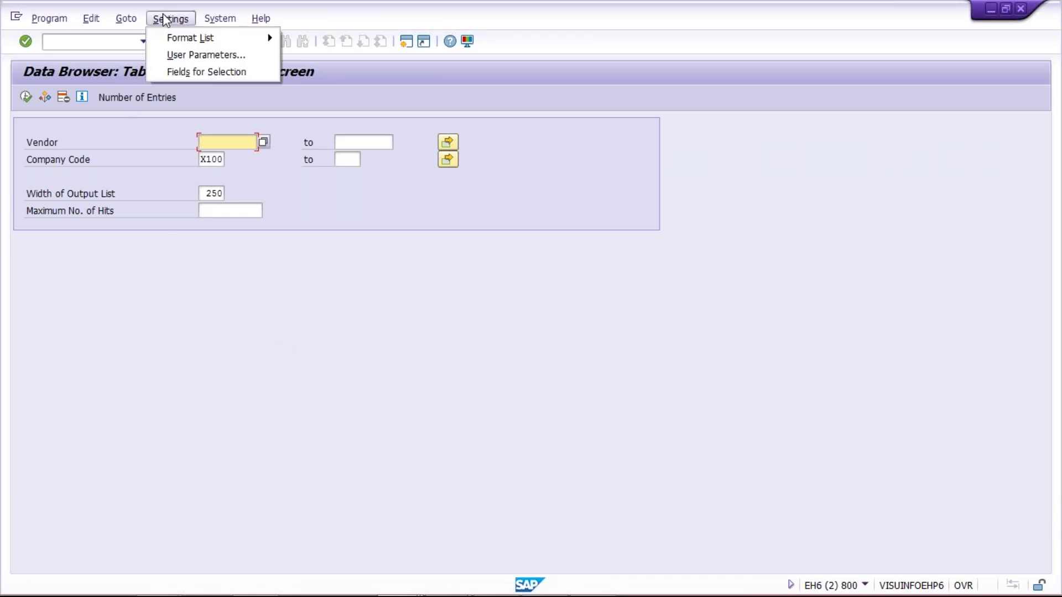
pyautogui.click(194, 72)
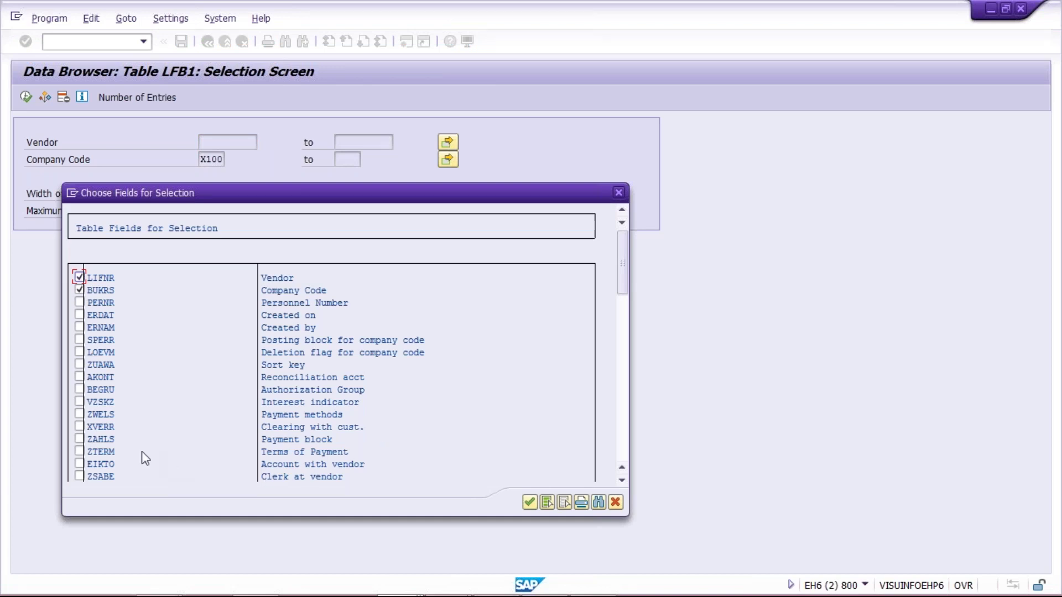
pyautogui.click(79, 452)
pyautogui.click(528, 502)
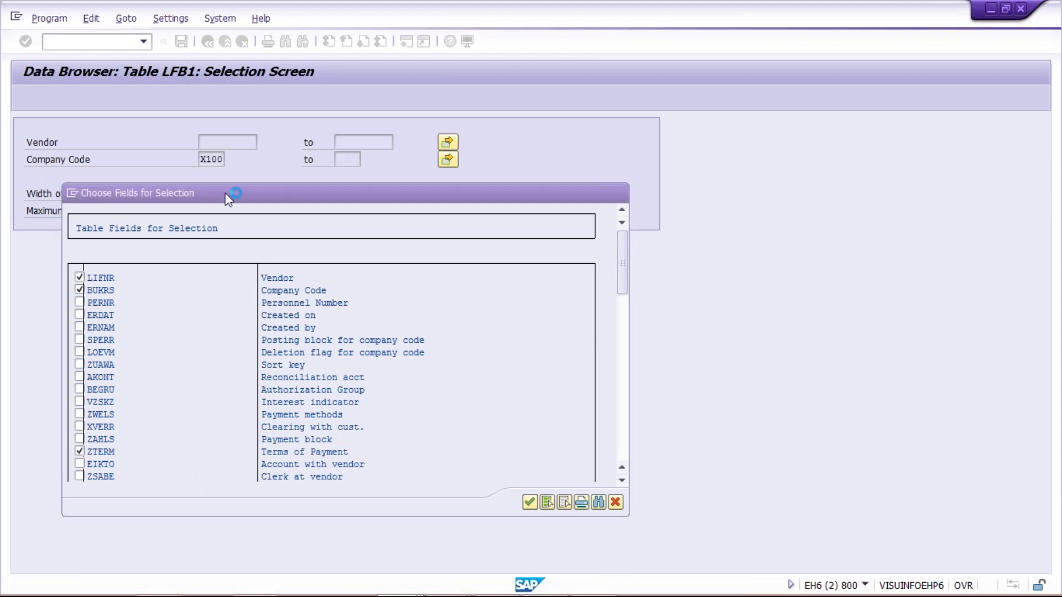
# Enter Company Code X100 and Payt Terms TM30 on the LFB1 selection screen.
pyautogui.click(211, 160)
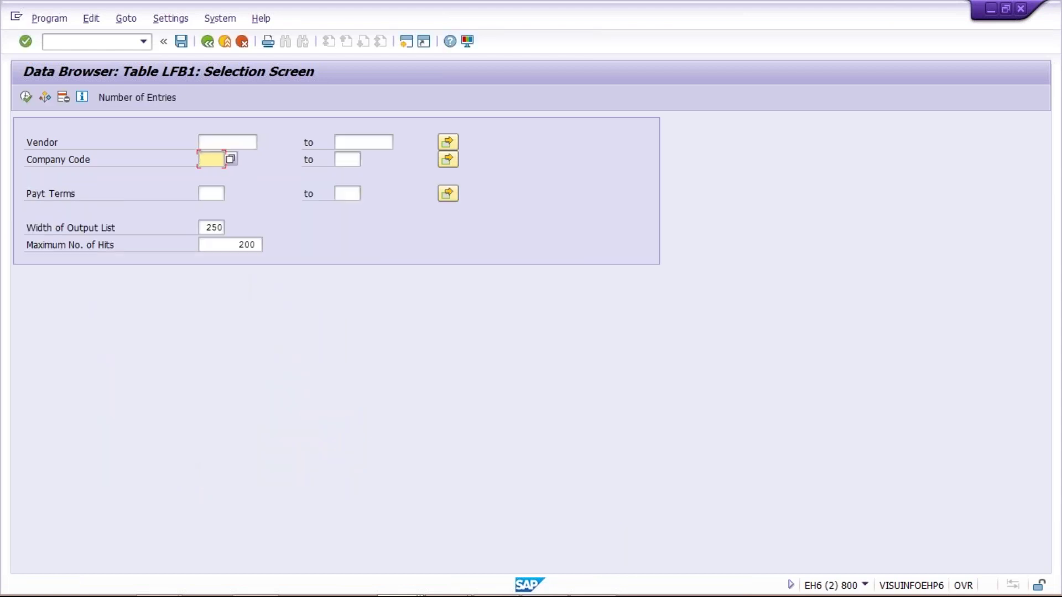
pyautogui.click(211, 174)
pyautogui.click(204, 141)
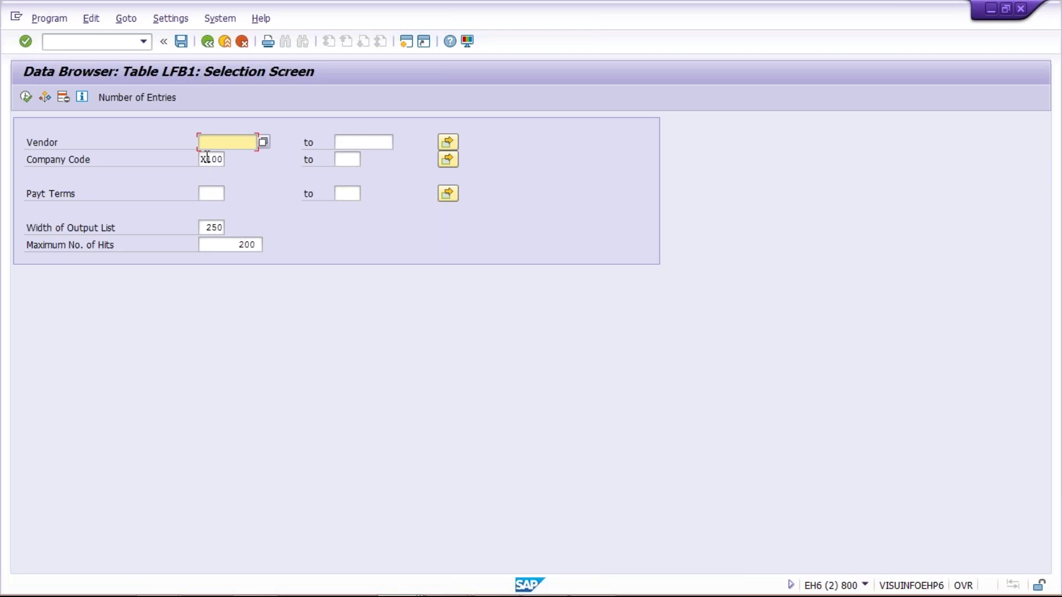
pyautogui.click(201, 159)
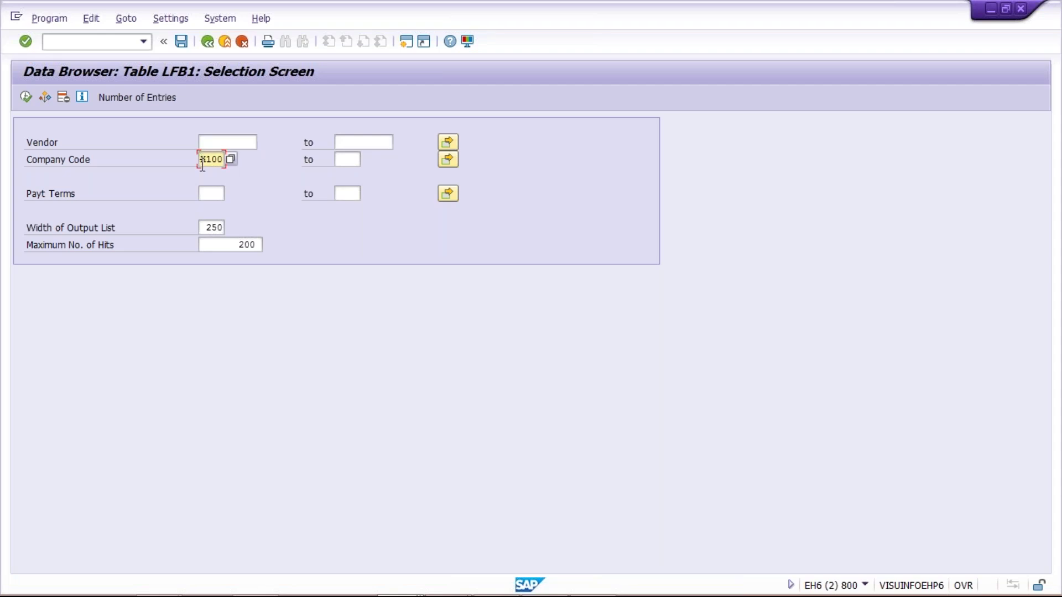
pyautogui.click(209, 195)
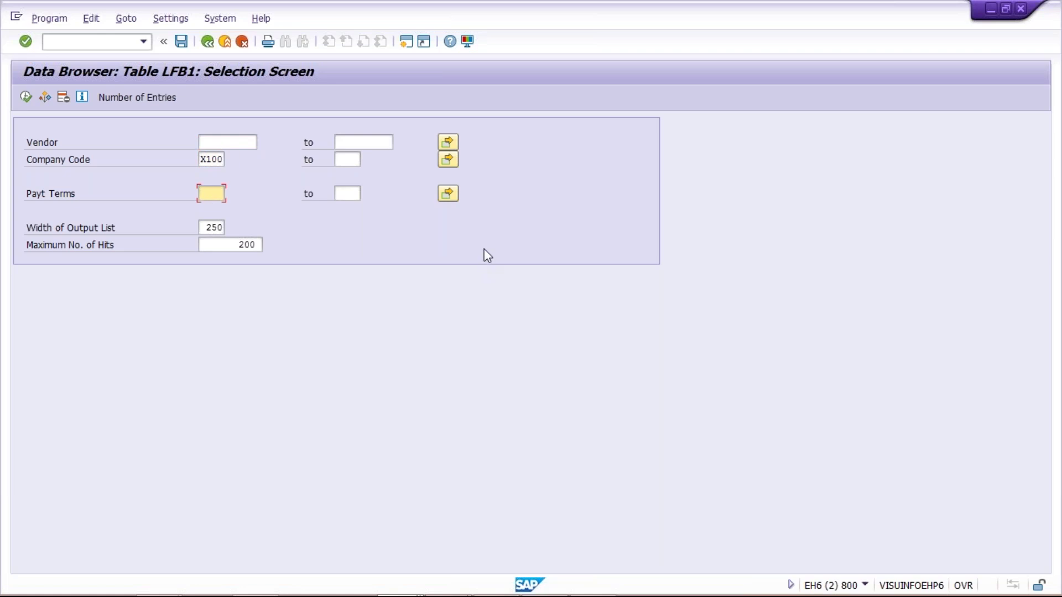
pyautogui.write('TM30')
pyautogui.click(205, 159)
pyautogui.click(212, 140)
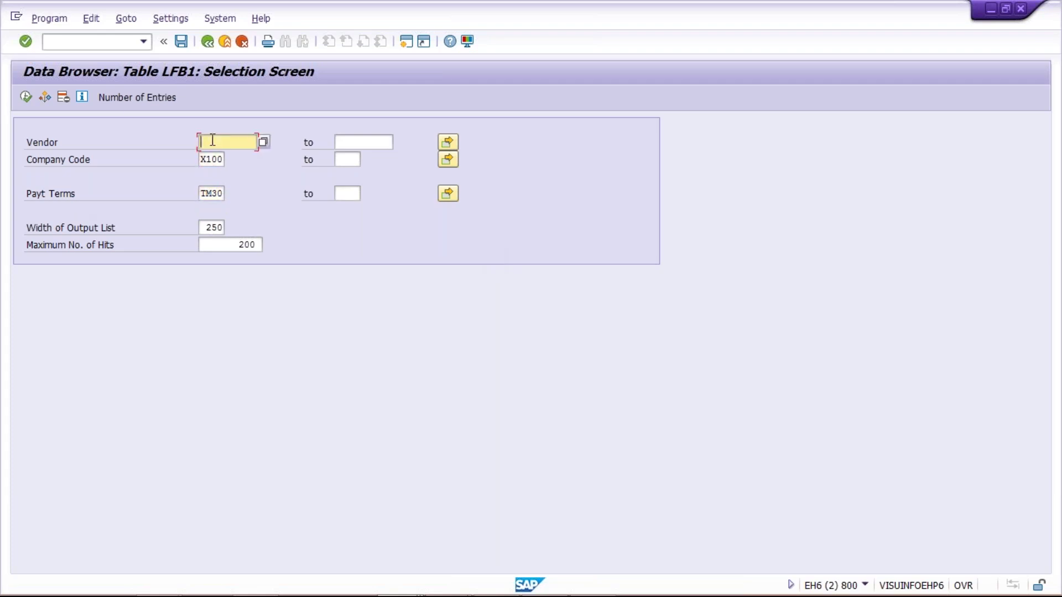
pyautogui.moveTo(202, 160); pyautogui.dragTo(227, 158)
pyautogui.click(203, 194)
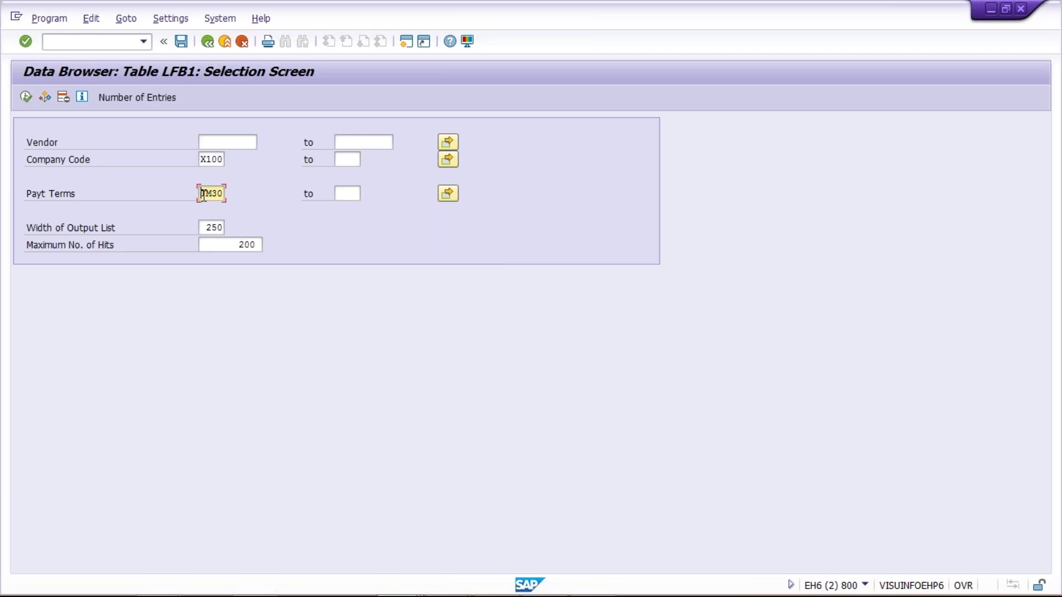
pyautogui.moveTo(201, 194); pyautogui.dragTo(240, 193)
# Execute the selection and confirm all four listed vendors carry TM30.
pyautogui.click(26, 101)
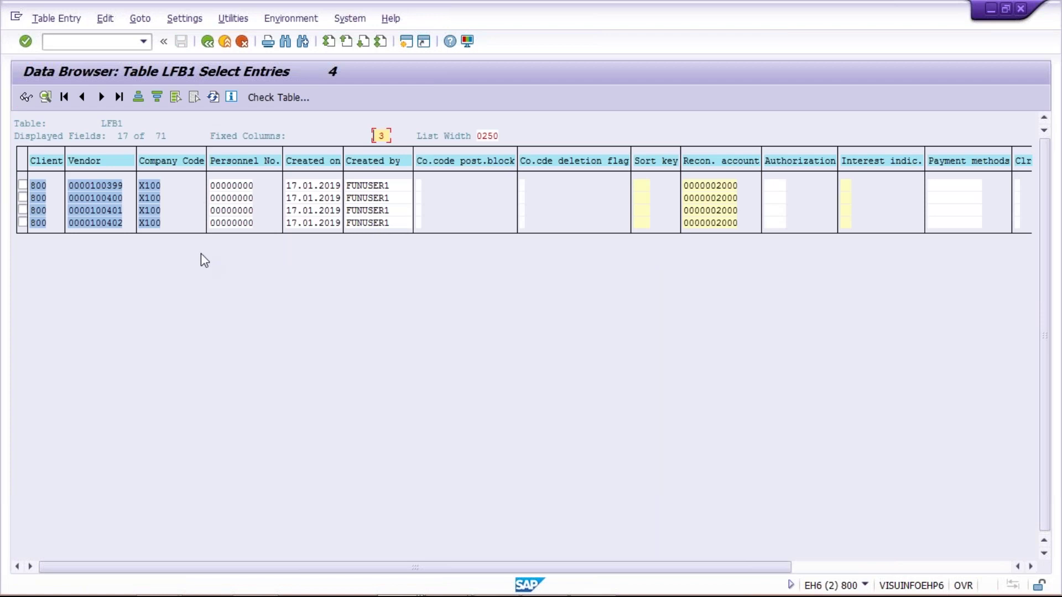
pyautogui.click(937, 568)
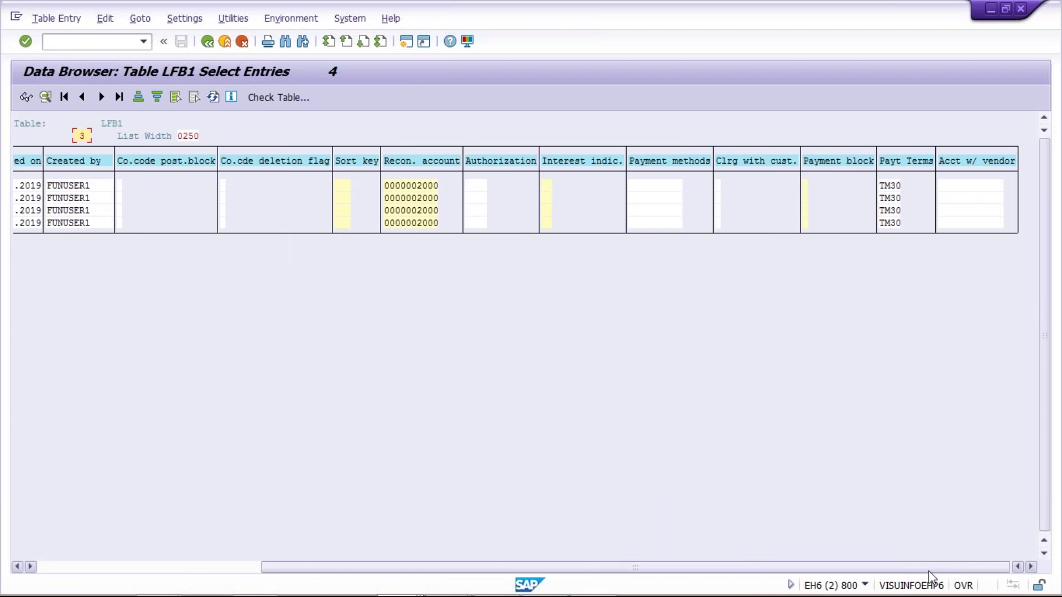
pyautogui.click(897, 186)
pyautogui.click(892, 198)
pyautogui.click(892, 210)
pyautogui.click(891, 223)
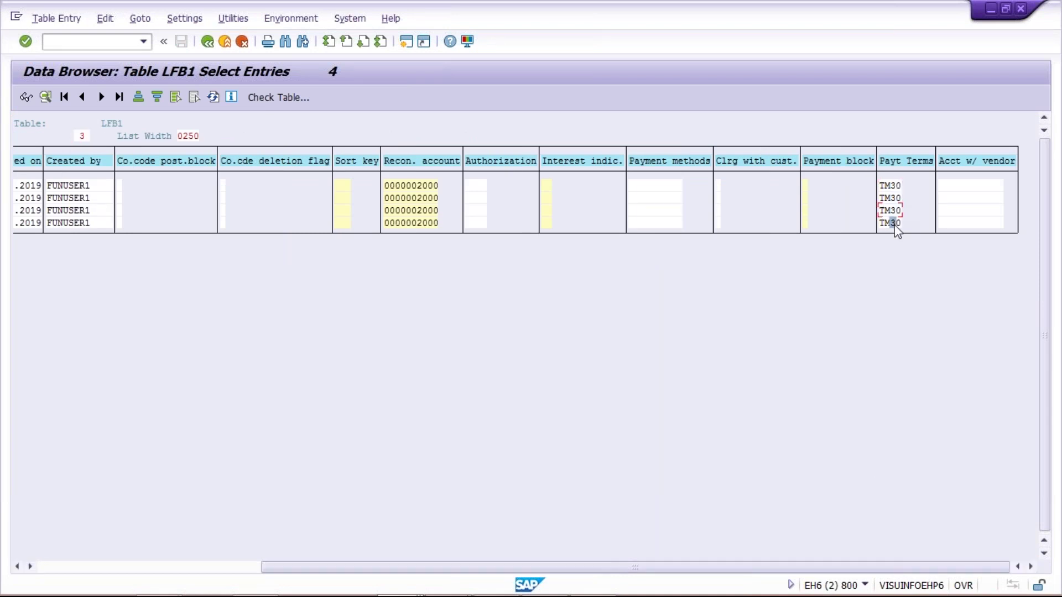
pyautogui.moveTo(812, 570); pyautogui.dragTo(71, 512)
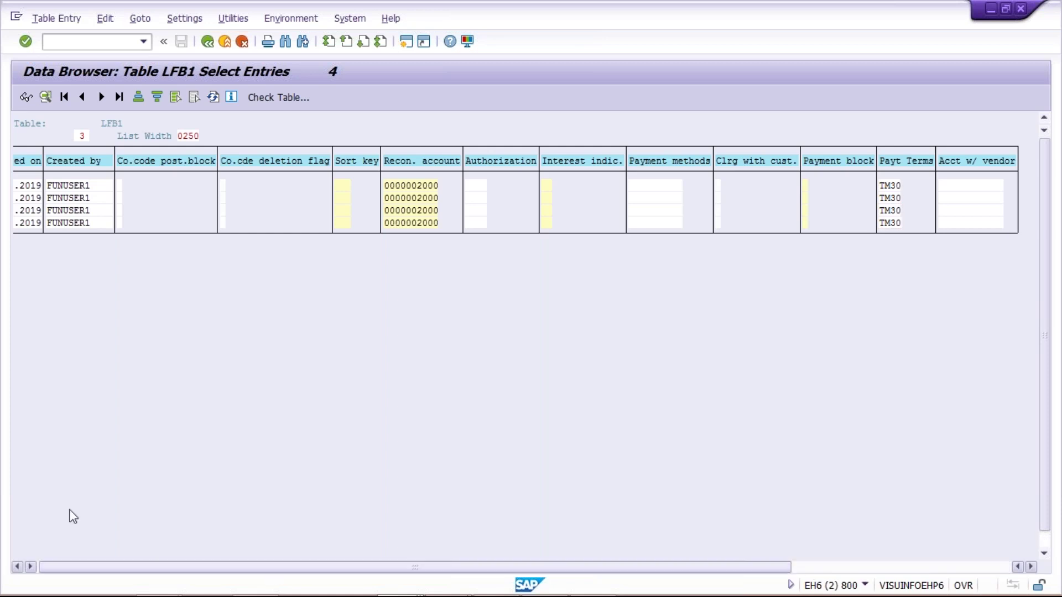
# Block-select the vendor numbers 100399 to 100402 and copy them.
pyautogui.click(108, 193)
pyautogui.click(109, 223)
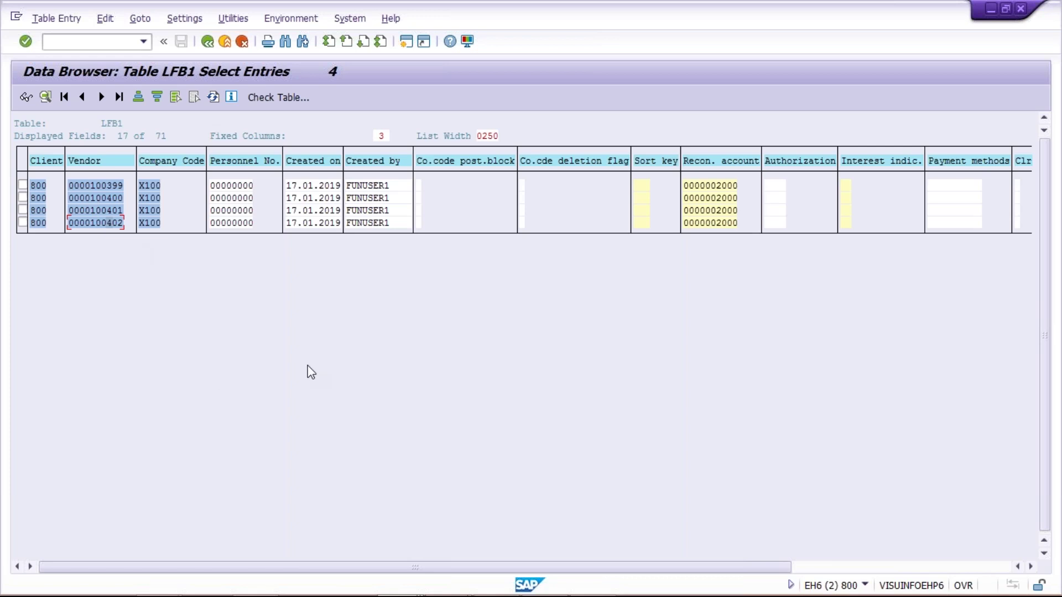
pyautogui.hotkey('ctrl', 'y')
pyautogui.moveTo(91, 185); pyautogui.dragTo(127, 227)
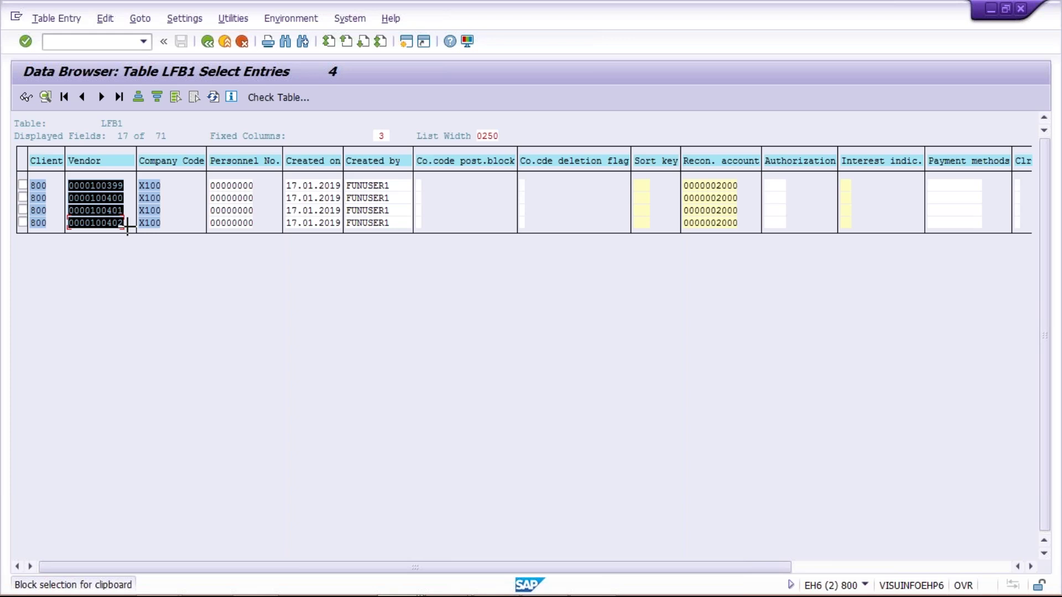
pyautogui.moveTo(128, 226); pyautogui.dragTo(143, 266)
pyautogui.hotkey('ctrl', 'c')
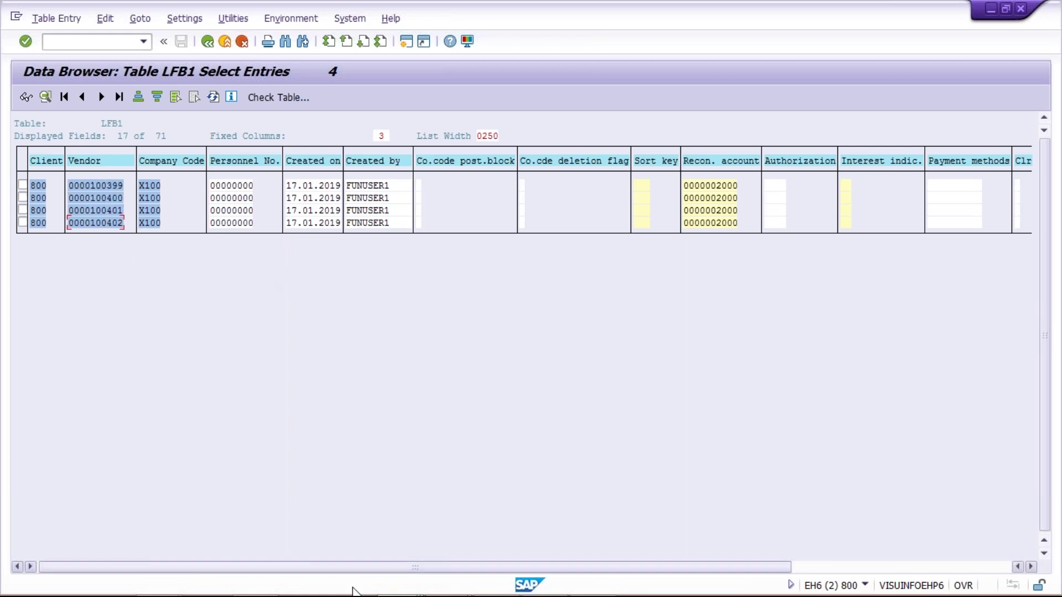
# Paste the four vendor numbers into Excel's column F, starting at F3.
pyautogui.moveTo(445, 583)
pyautogui.click(544, 581)
pyautogui.click(294, 169)
pyautogui.hotkey('ctrl', 'v')
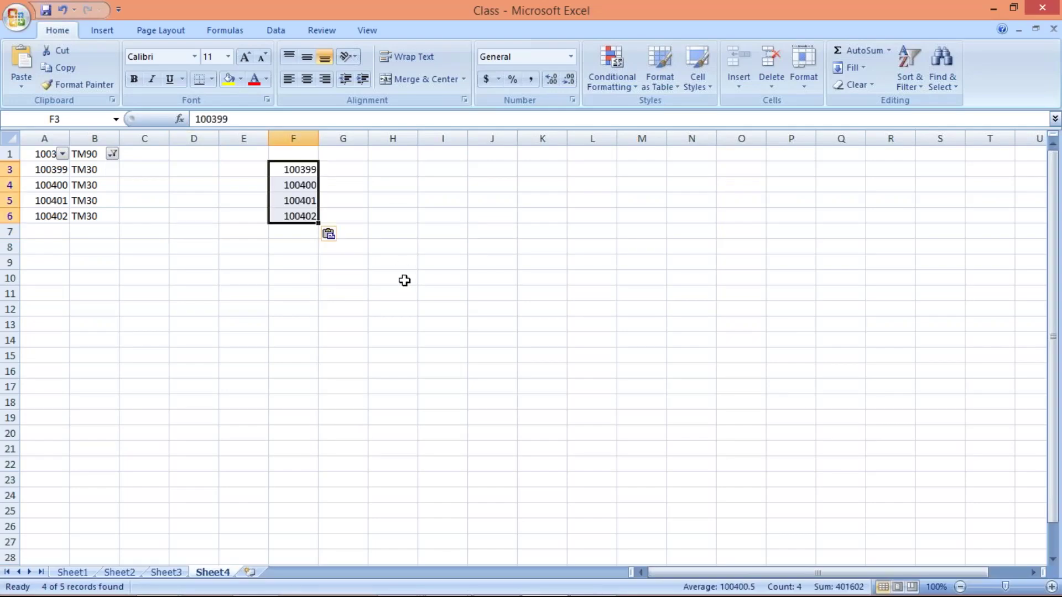
pyautogui.click(404, 280)
pyautogui.moveTo(298, 168); pyautogui.dragTo(299, 216)
pyautogui.click(291, 138)
pyautogui.click(301, 168)
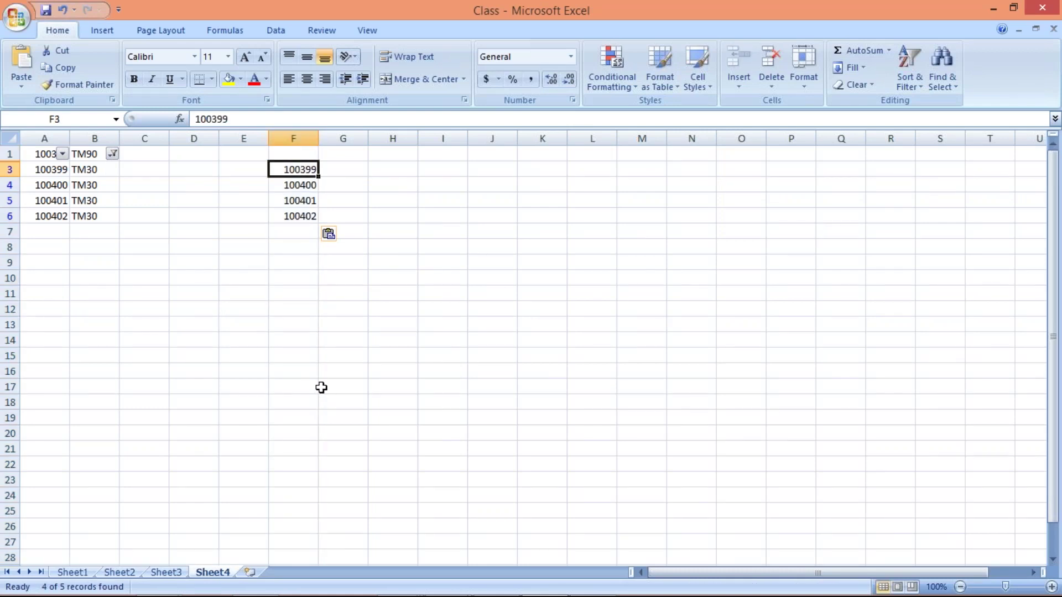
# Glance at the SAP vendor window, then return to the Excel vendor list in F3:F6.
pyautogui.moveTo(394, 594)
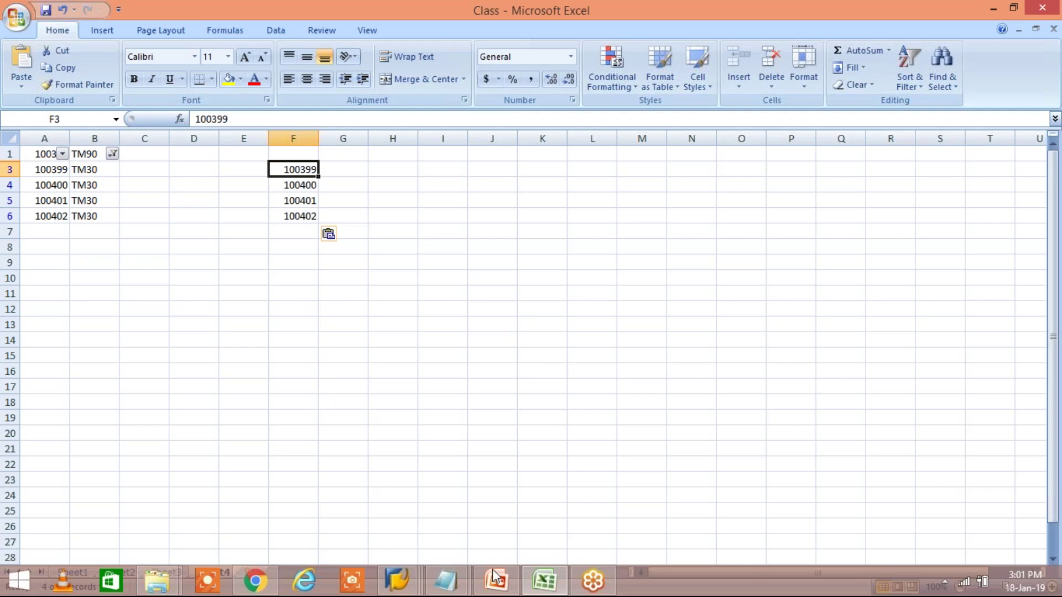
pyautogui.click(394, 580)
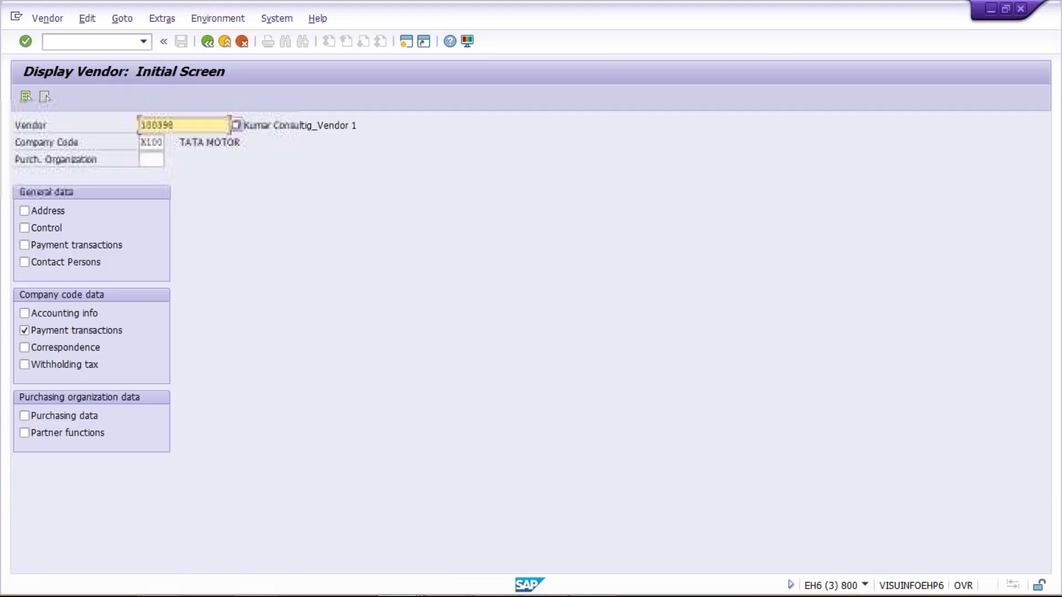
pyautogui.moveTo(420, 595)
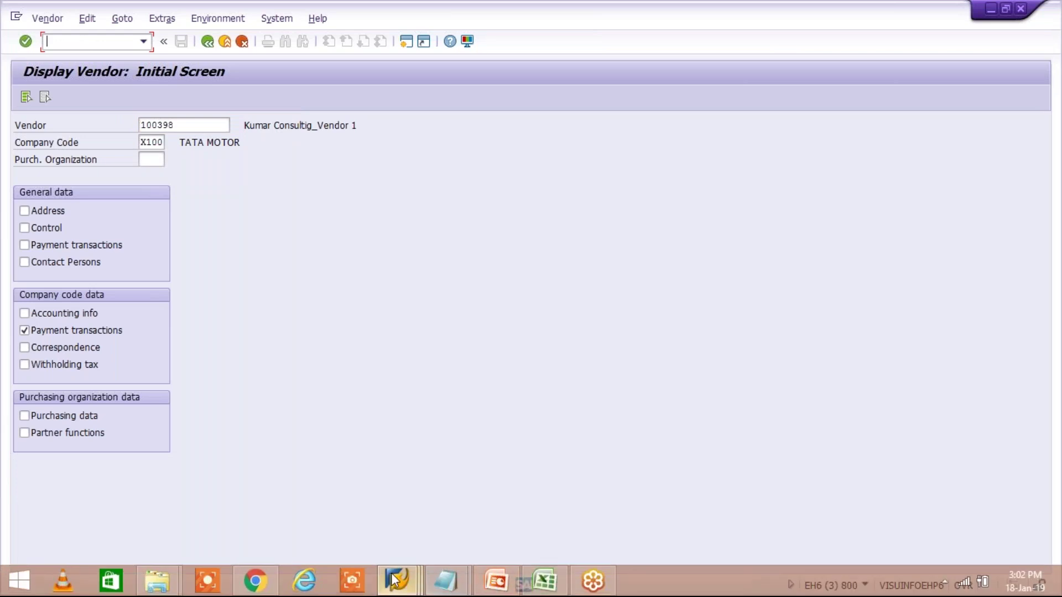
pyautogui.click(544, 581)
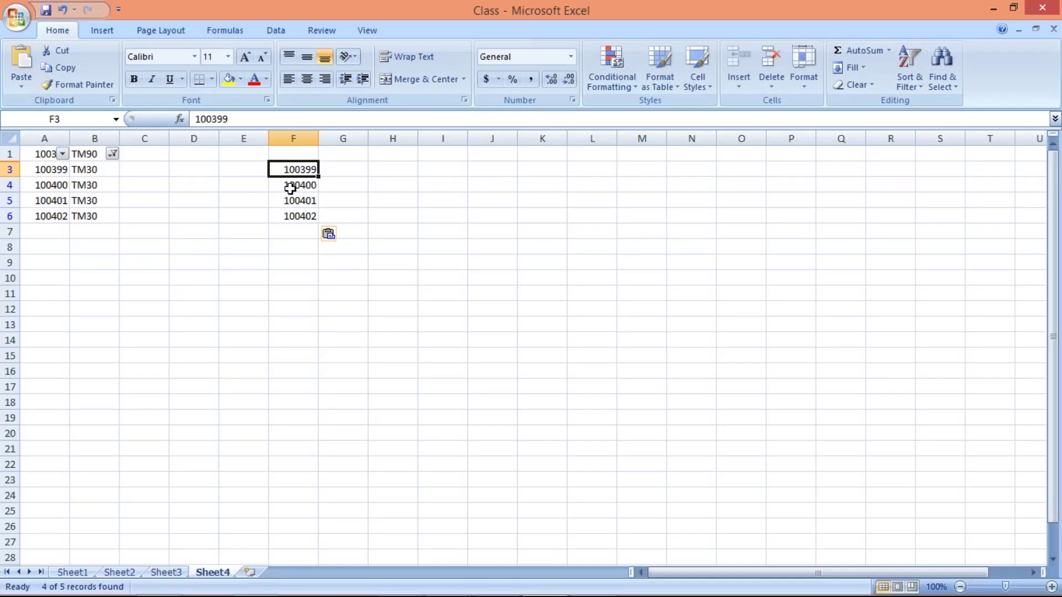
pyautogui.moveTo(289, 169); pyautogui.dragTo(299, 233)
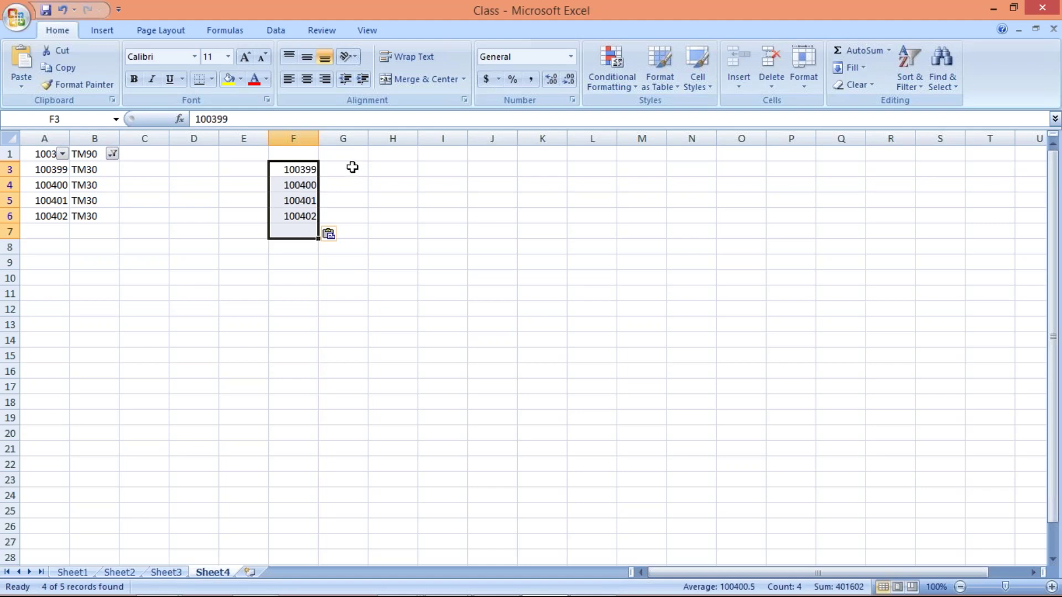
# Fill G3:G6 with the old payment terms TM30.
pyautogui.click(351, 166)
pyautogui.write('TM30')
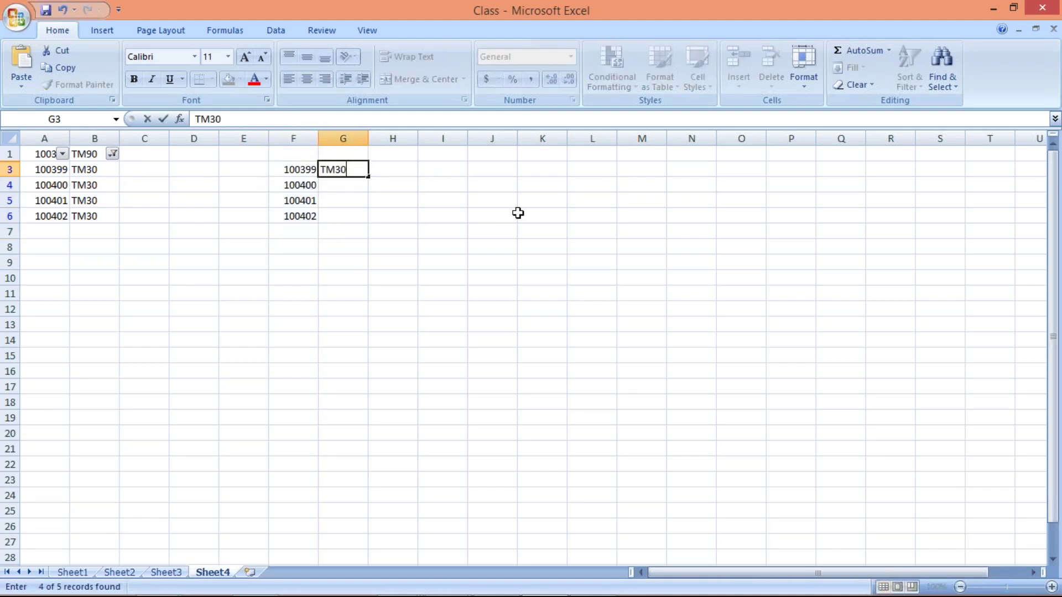
pyautogui.press('Return')
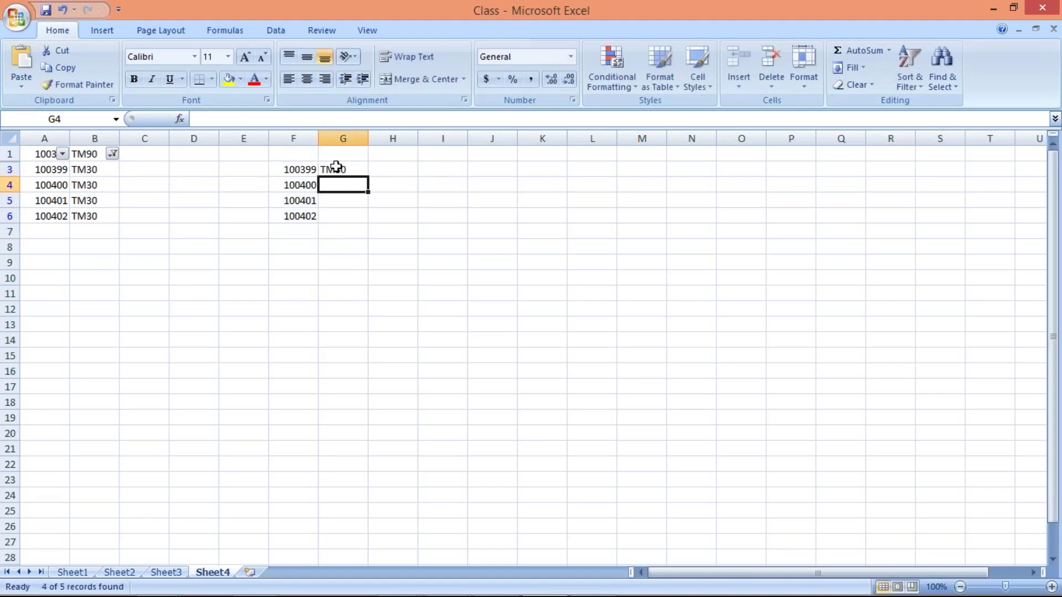
pyautogui.moveTo(334, 167); pyautogui.dragTo(348, 214)
pyautogui.hotkey('ctrl', 'd')
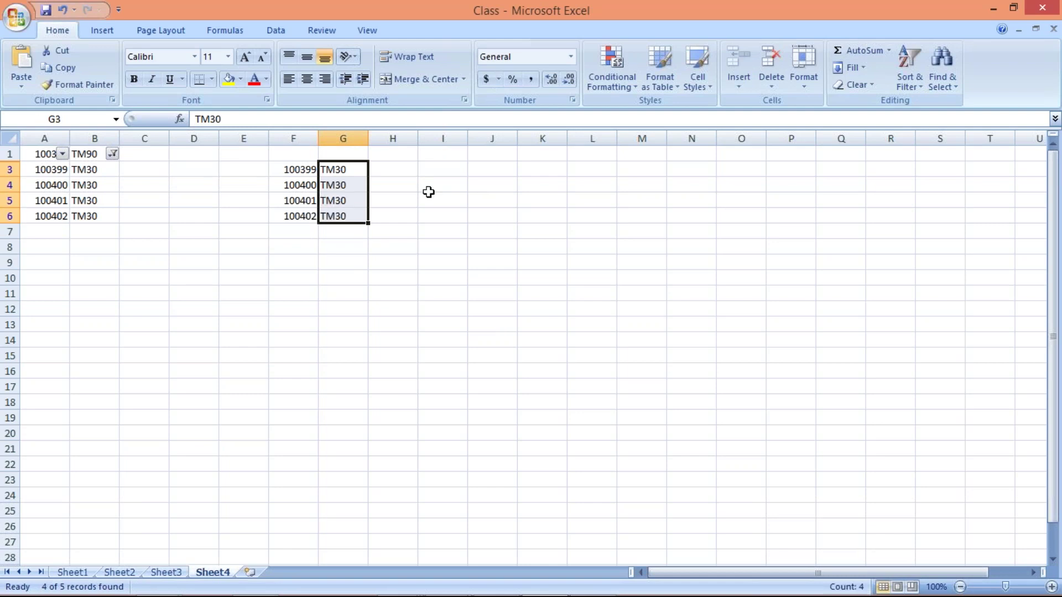
# Fill H3:H6 with the new payment terms TM45.
pyautogui.click(413, 168)
pyautogui.write('TM')
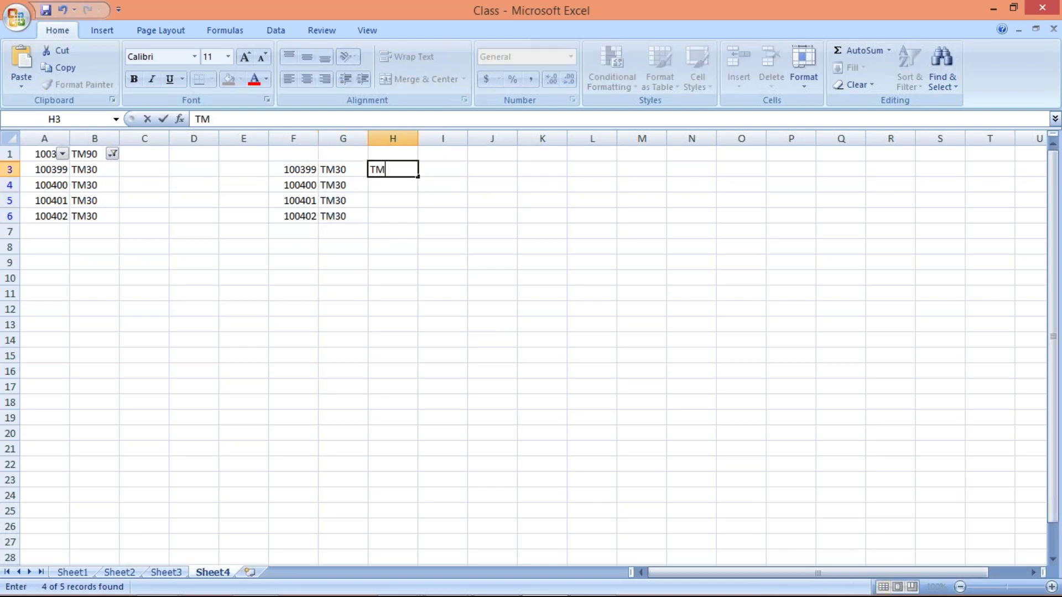
pyautogui.write('45')
pyautogui.press('Return')
pyautogui.moveTo(409, 170); pyautogui.dragTo(410, 215)
pyautogui.hotkey('ctrl', 'd')
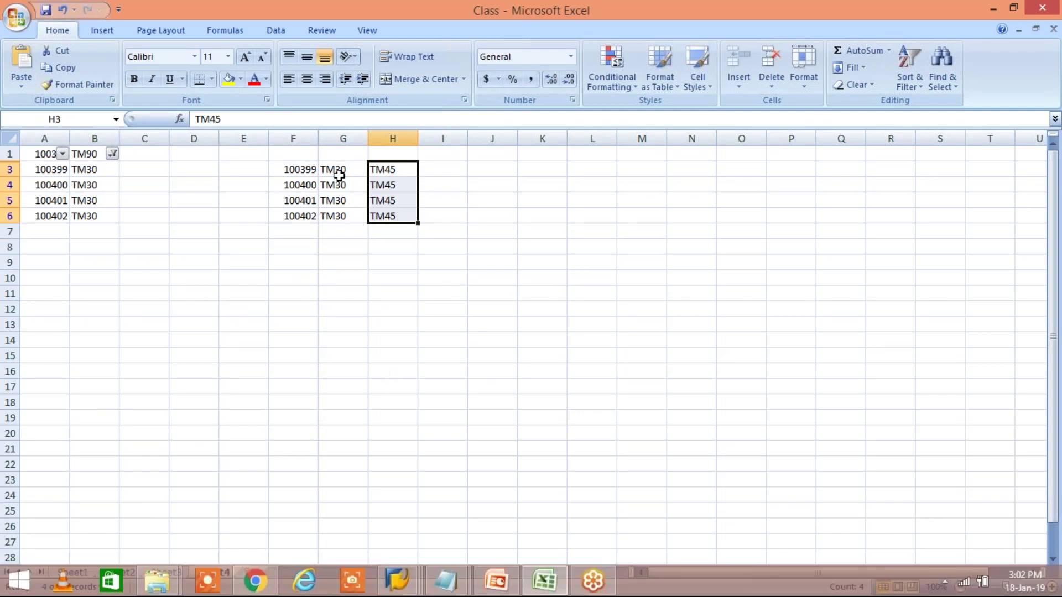
pyautogui.moveTo(339, 173); pyautogui.dragTo(340, 217)
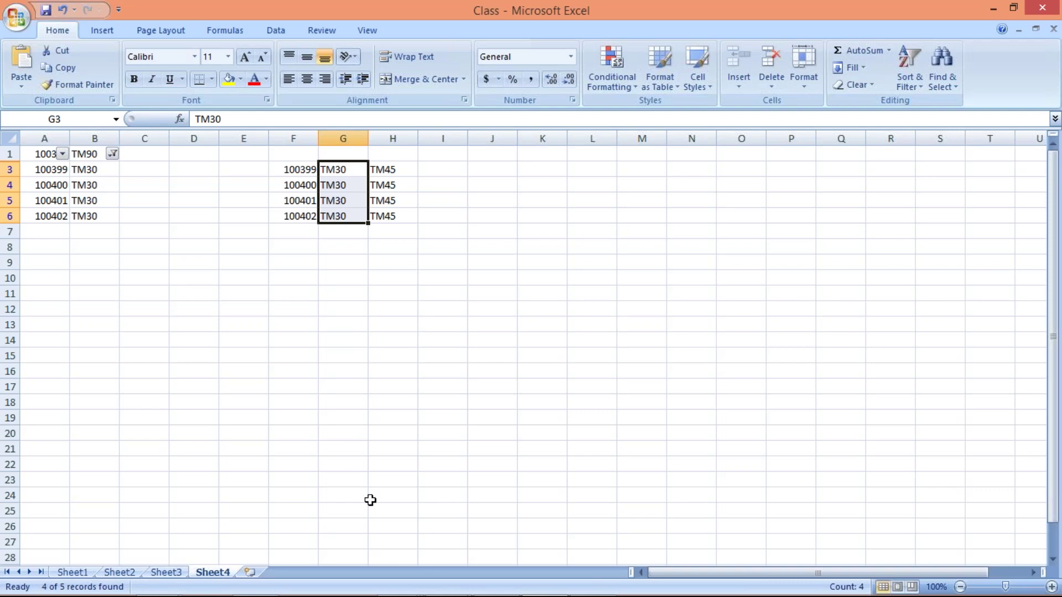
# In the Display Vendor window, run transaction /NMASS for Mass Maintenance.
pyautogui.click(393, 582)
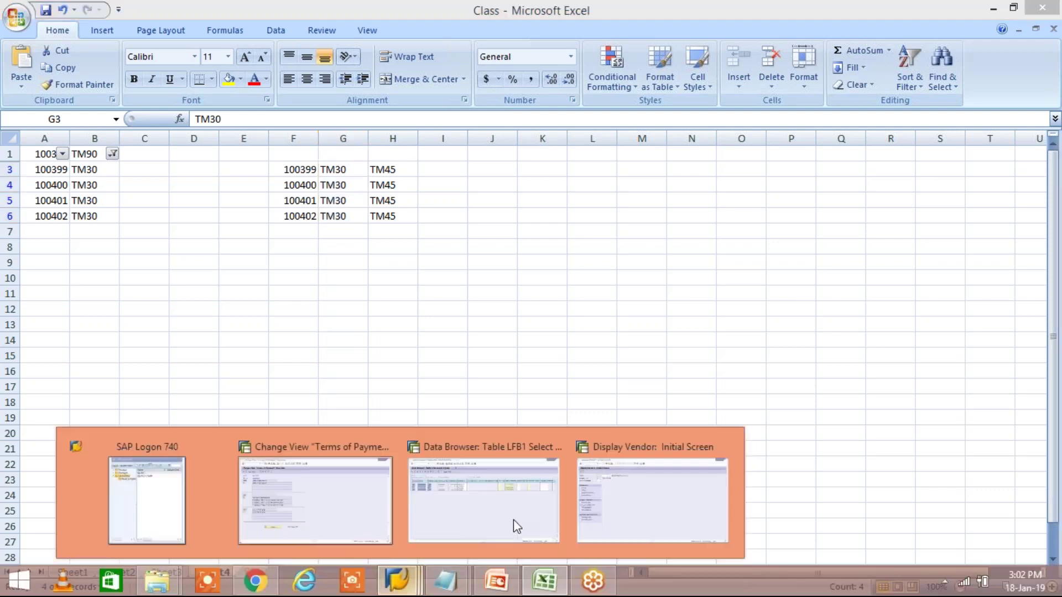
pyautogui.click(616, 513)
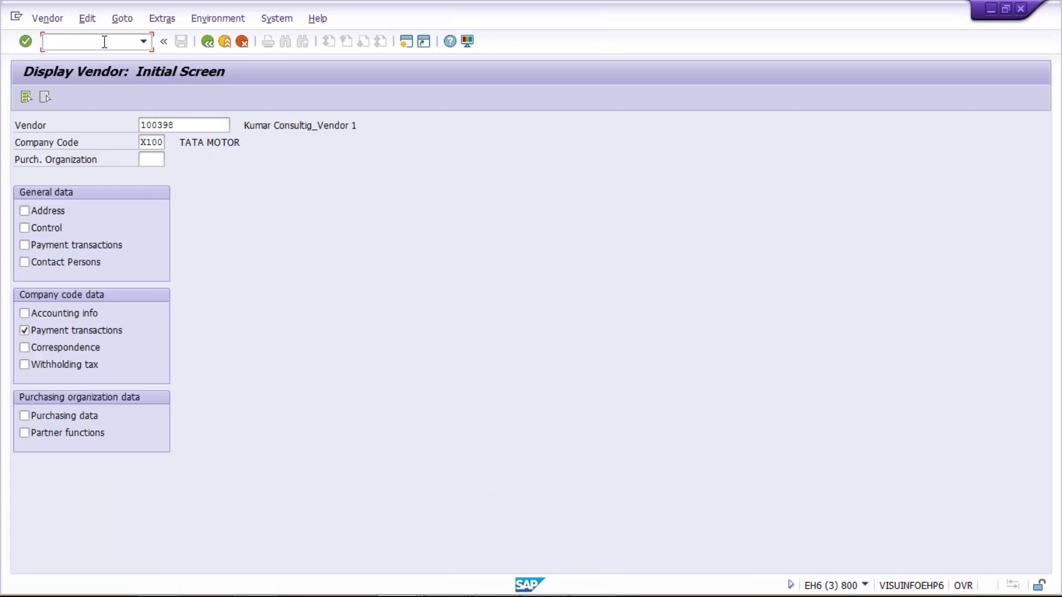
pyautogui.write('/NMAA')
pyautogui.press('BackSpace')
pyautogui.write('SS')
pyautogui.press('Return')
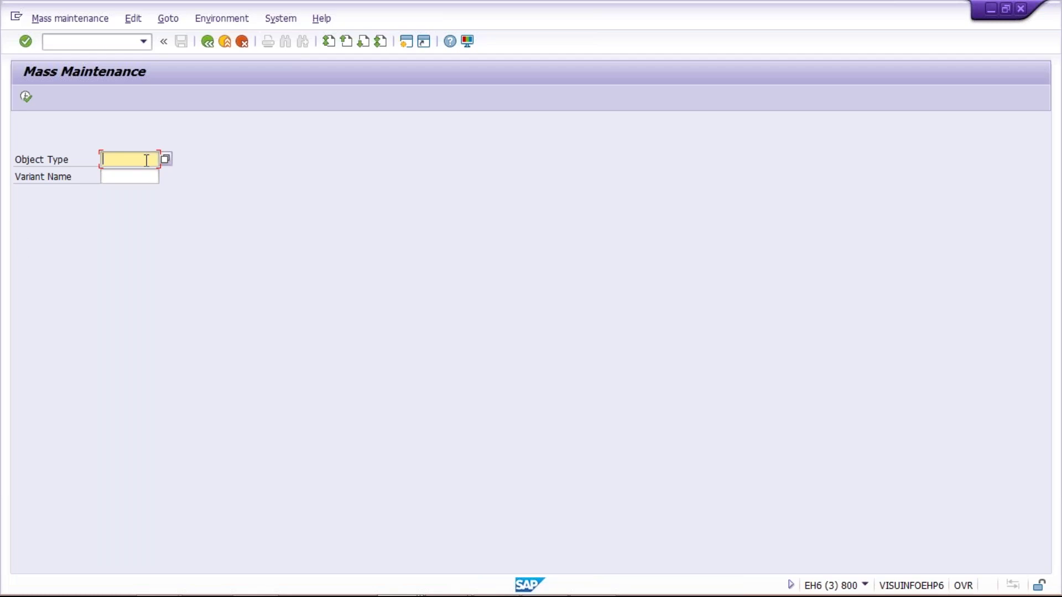
# Choose object type LFA1 Vendors, execute, and dismiss the information note.
pyautogui.click(165, 158)
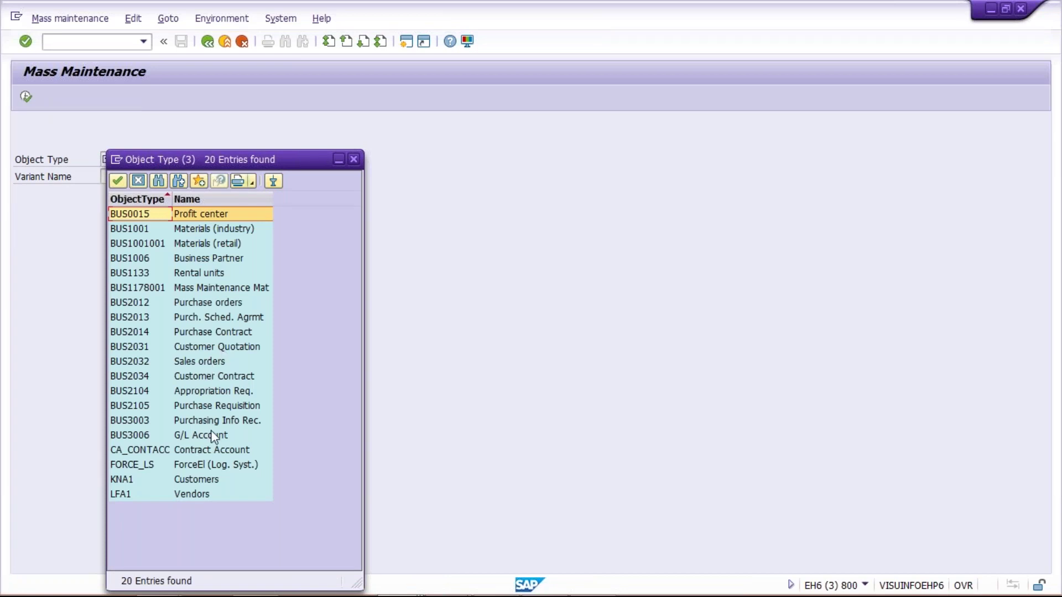
pyautogui.doubleClick(195, 494)
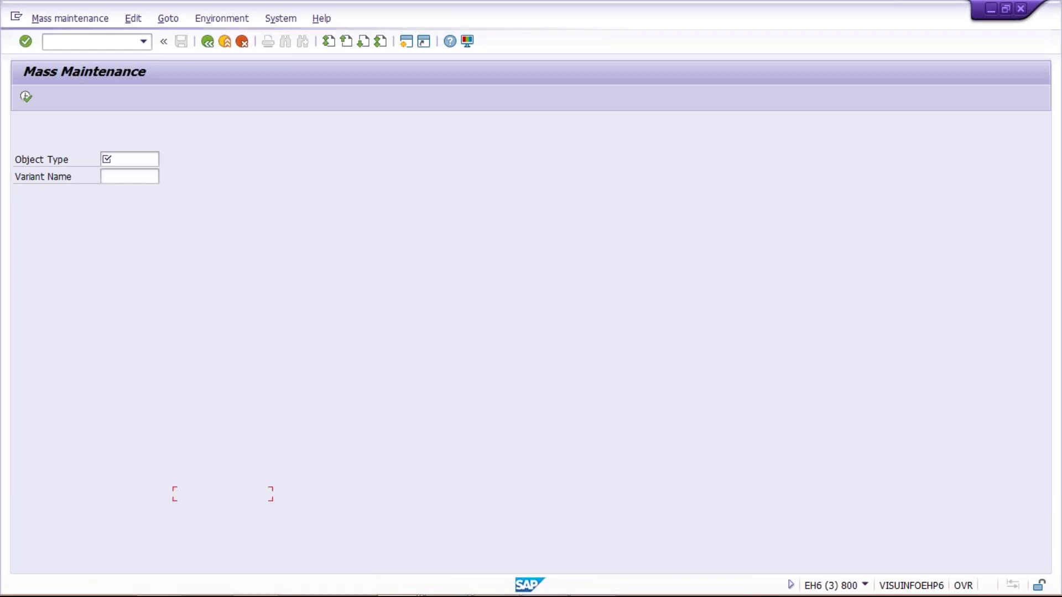
pyautogui.click(28, 96)
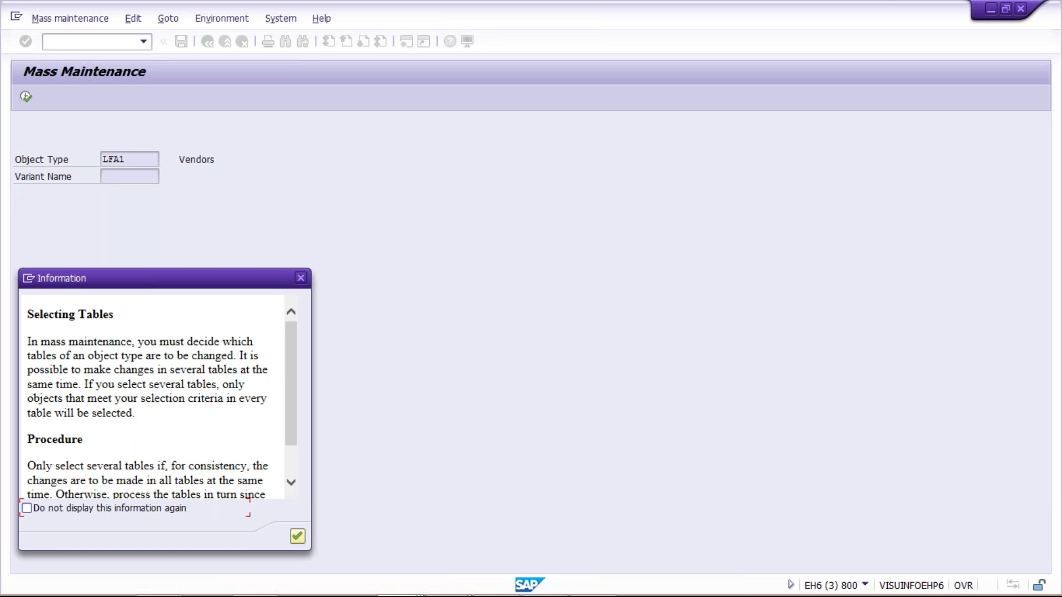
pyautogui.press('Return')
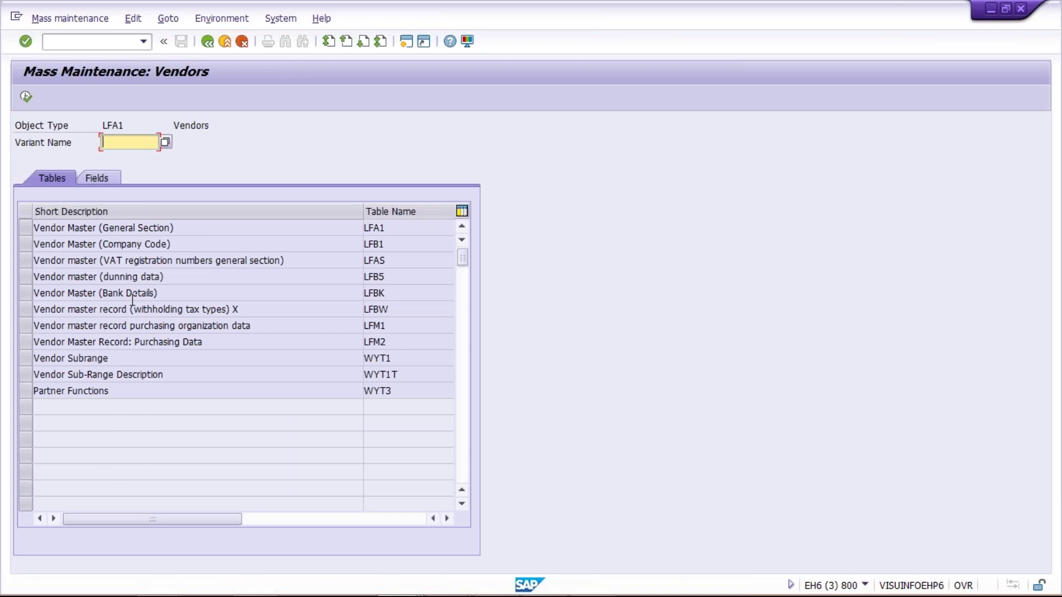
# Run transaction /NXK99 and dismiss the table-selection information note.
pyautogui.click(79, 45)
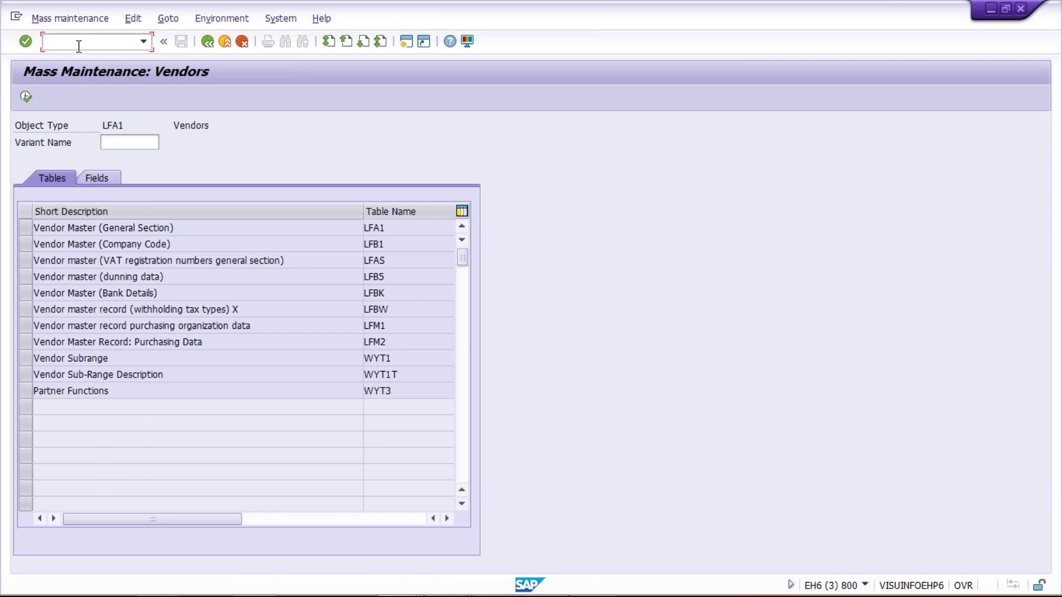
pyautogui.write('/NXK99')
pyautogui.press('Return')
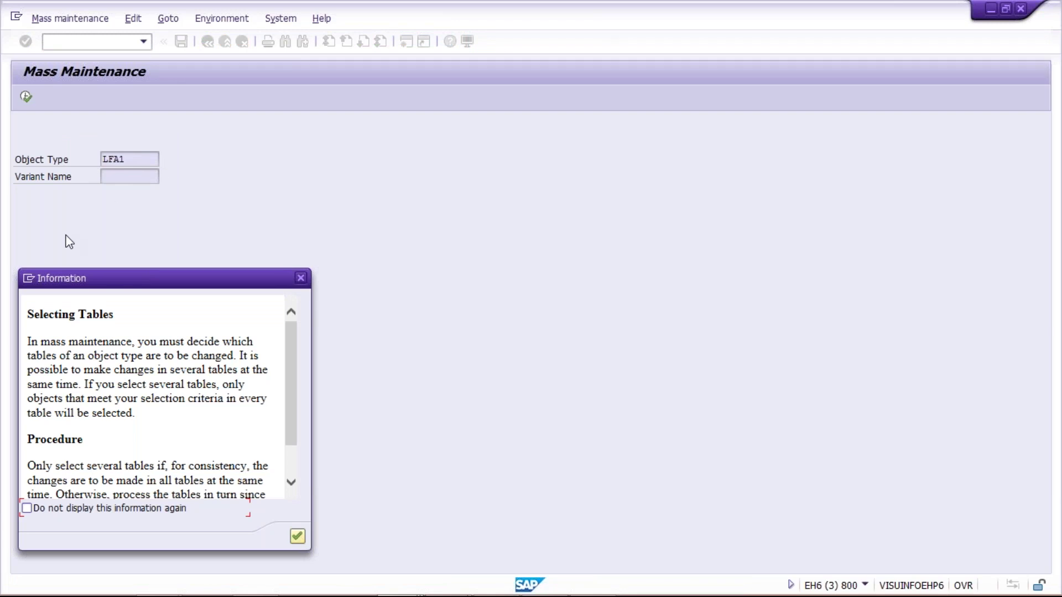
pyautogui.press('Return')
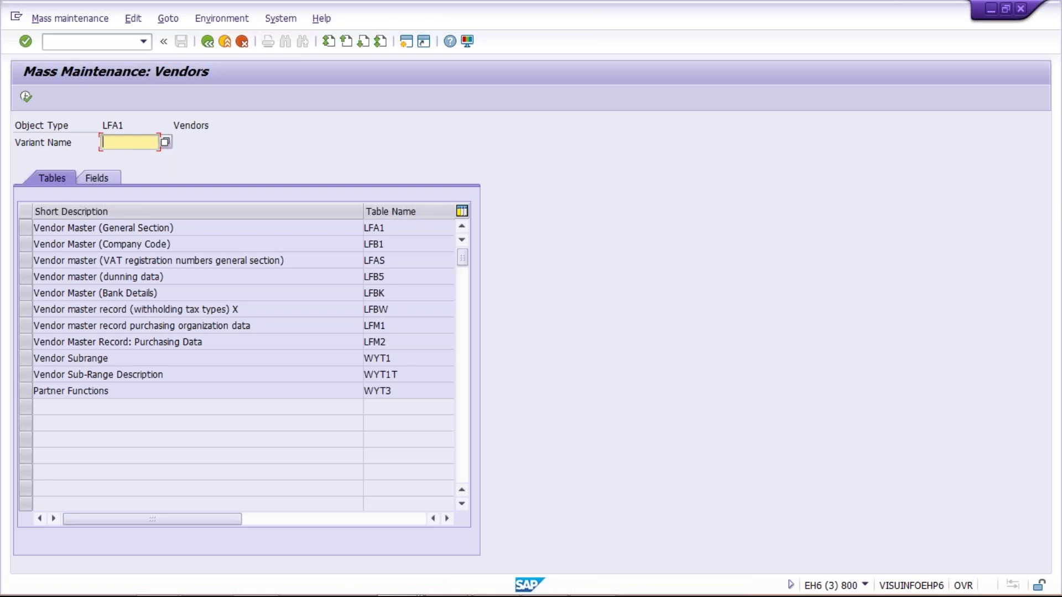
# Select the LFB1 Vendor Master (Company Code) table, then open a new SAP session.
pyautogui.click(195, 246)
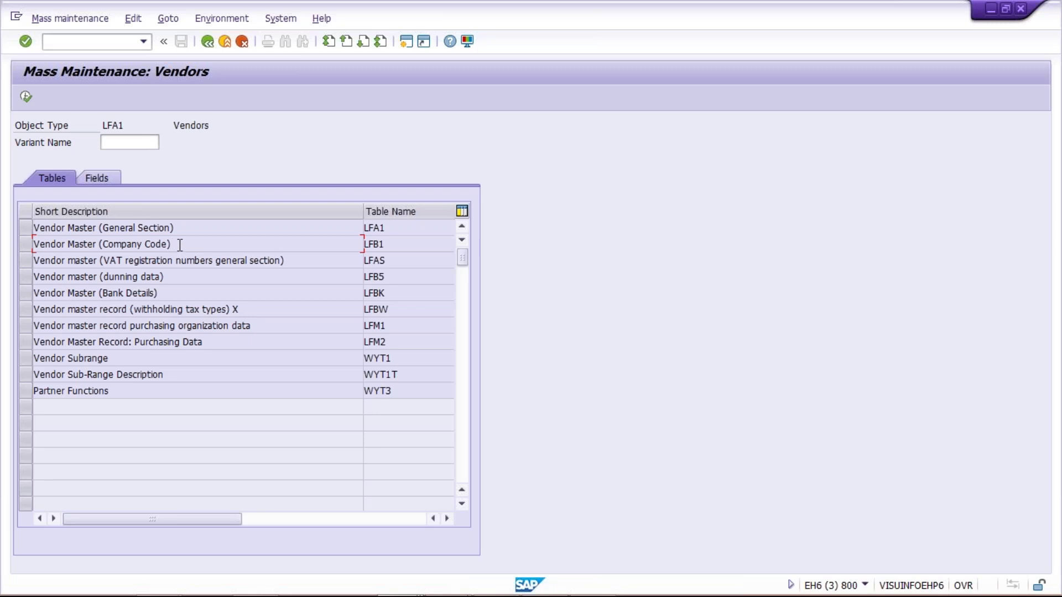
pyautogui.click(25, 244)
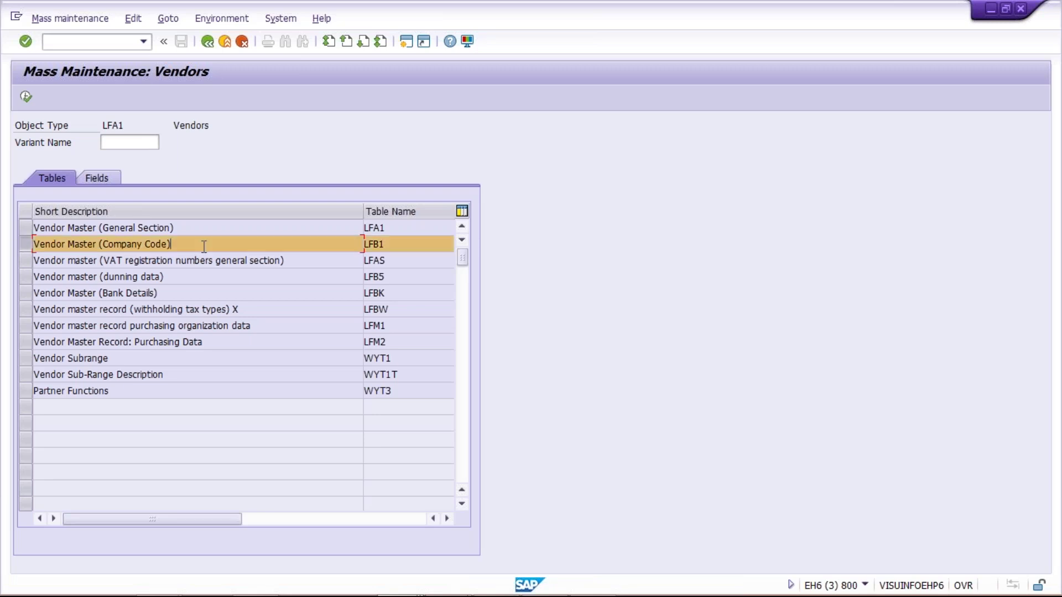
pyautogui.moveTo(407, 586)
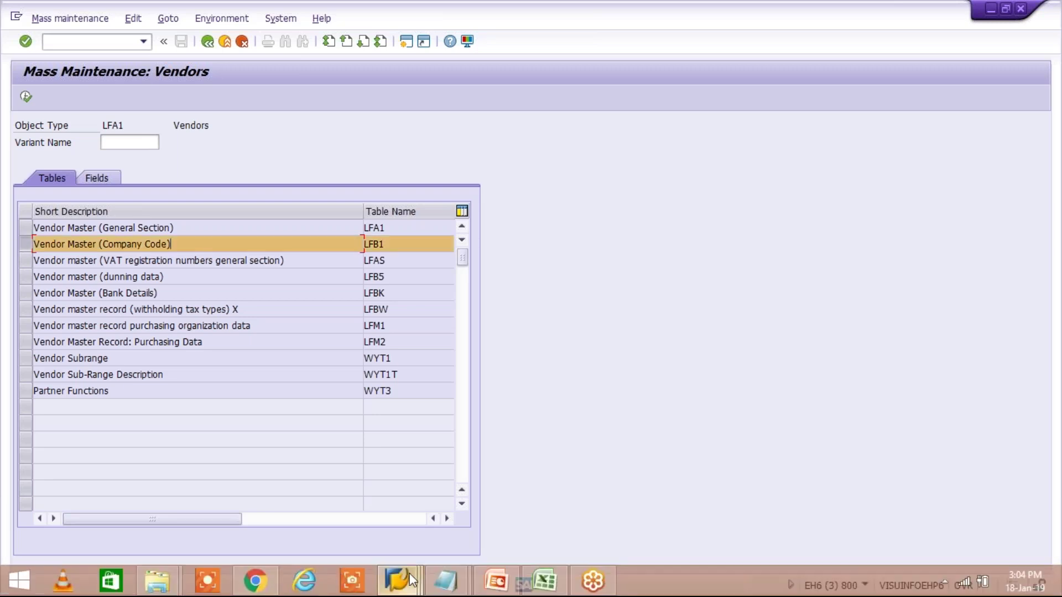
pyautogui.click(615, 504)
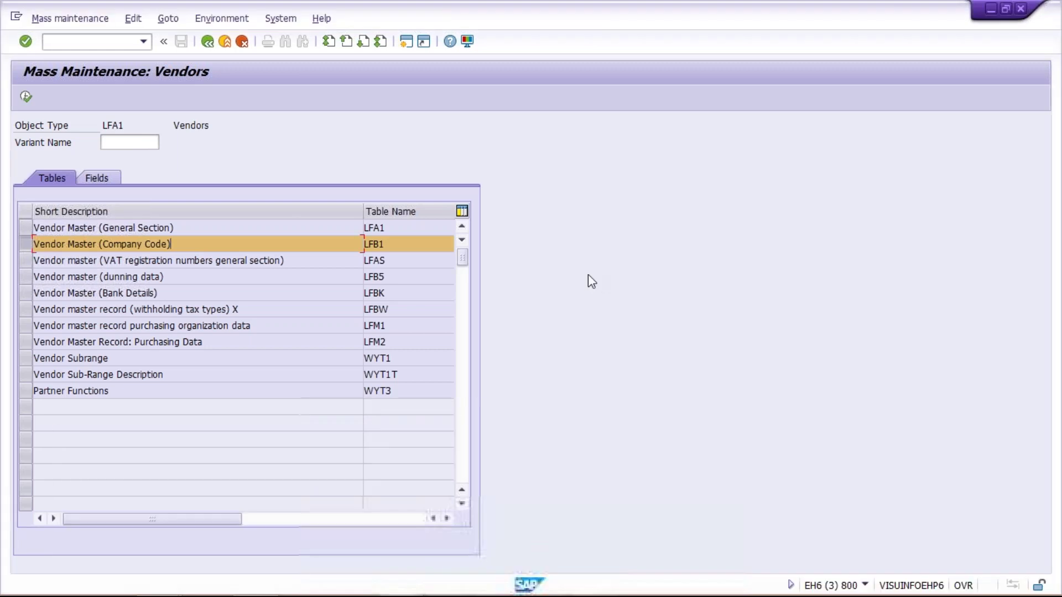
pyautogui.click(407, 43)
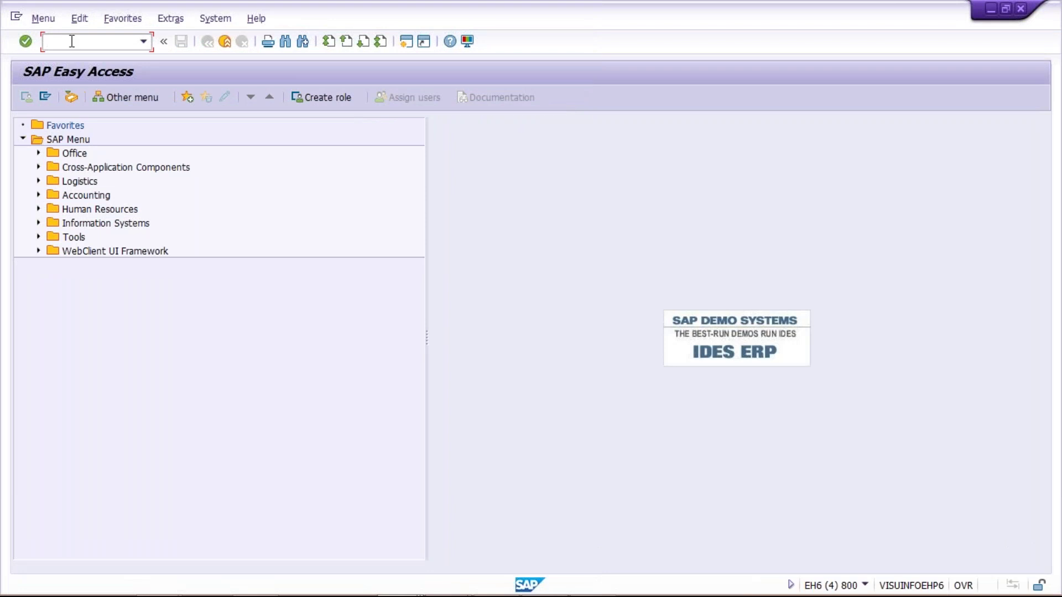
# Display vendor 100398's X100 payment data (TM60), then return to Mass Maintenance: Vendors.
pyautogui.press('Down')
pyautogui.press('Down')
pyautogui.press('Down')
pyautogui.press('Return')
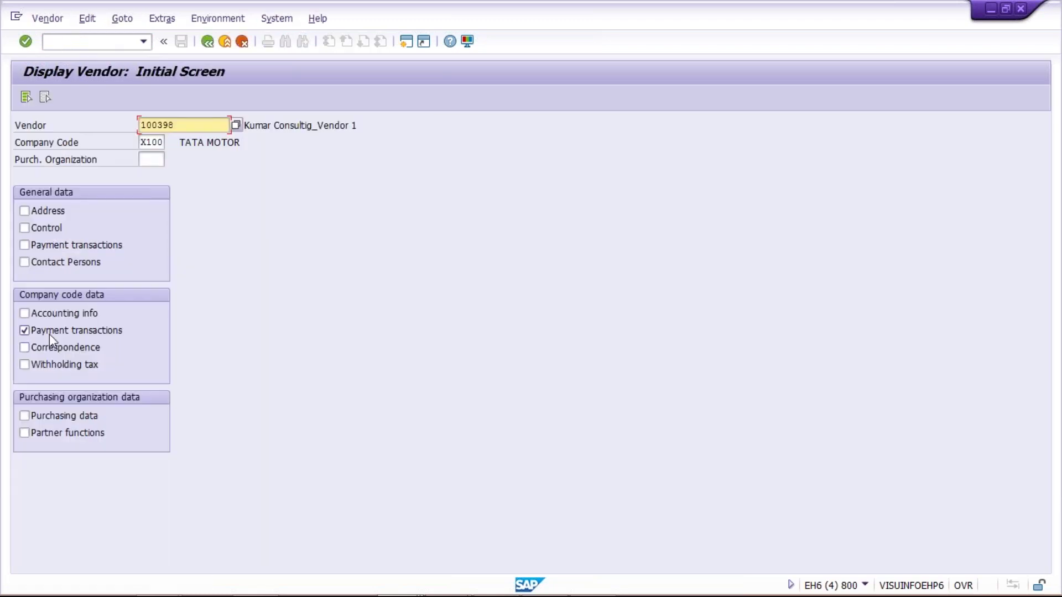
pyautogui.press('Return')
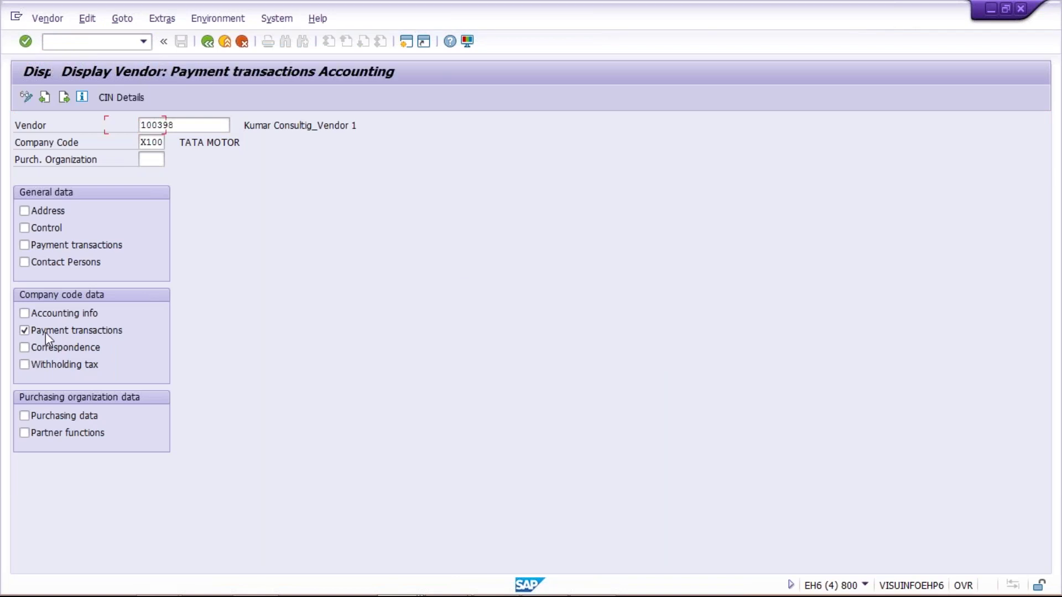
pyautogui.click(207, 42)
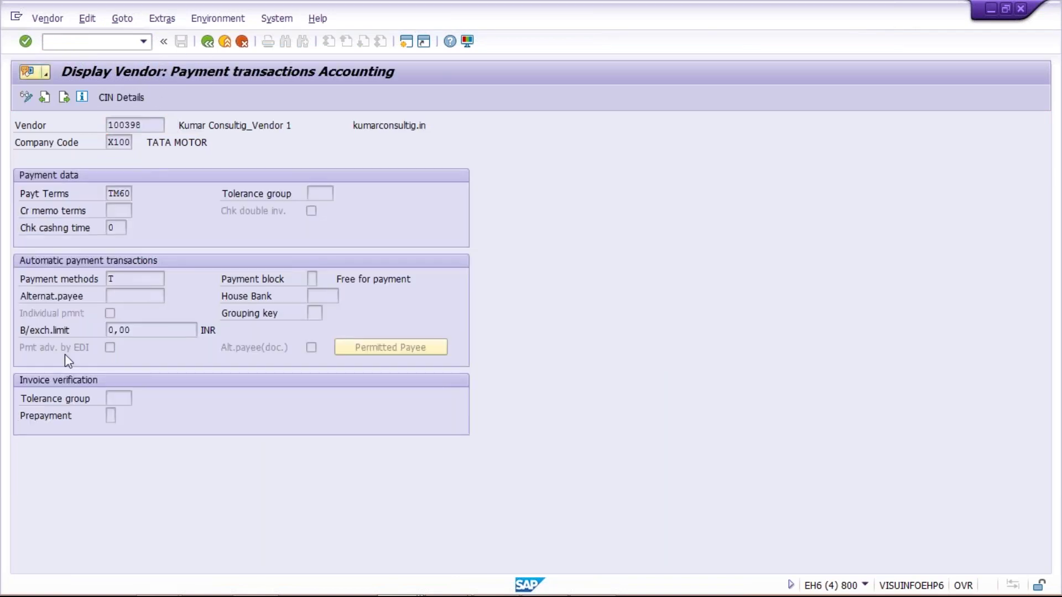
pyautogui.moveTo(379, 579)
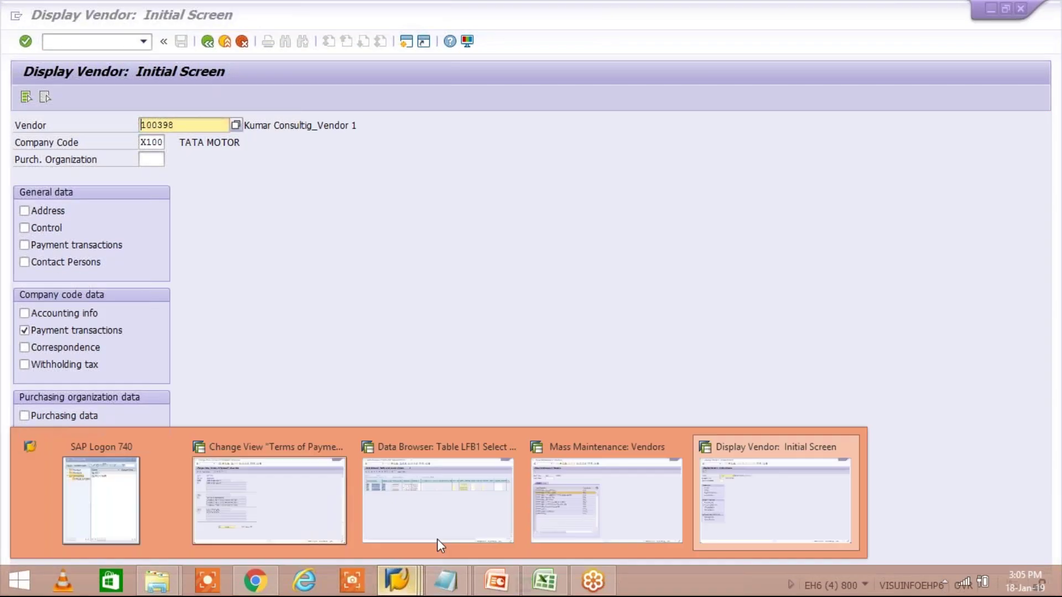
pyautogui.click(604, 501)
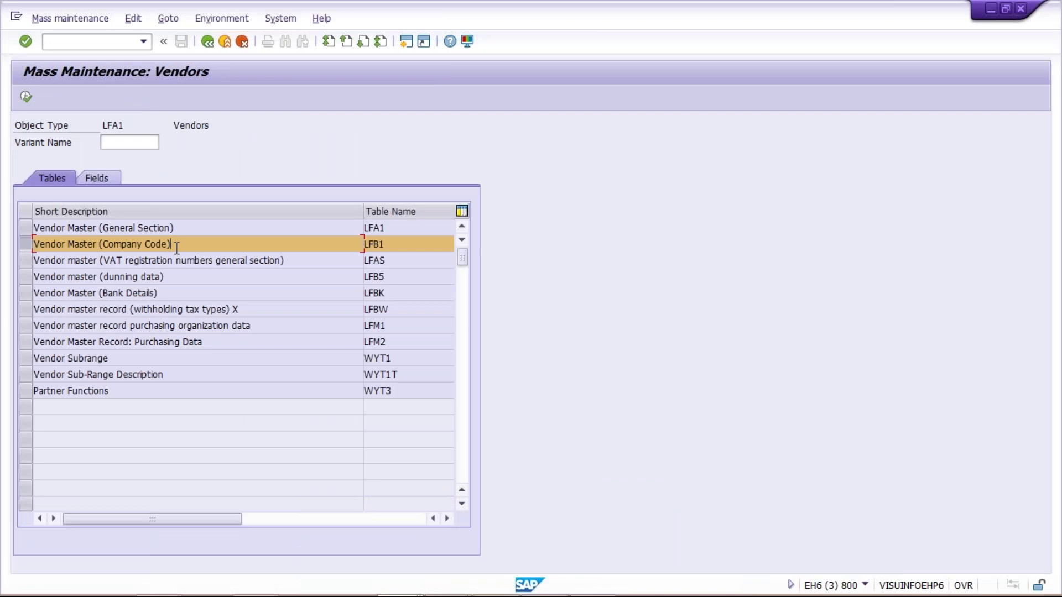
# Proceed with table LFB1, acknowledge the warning, and enter Company Code X100.
pyautogui.click(25, 98)
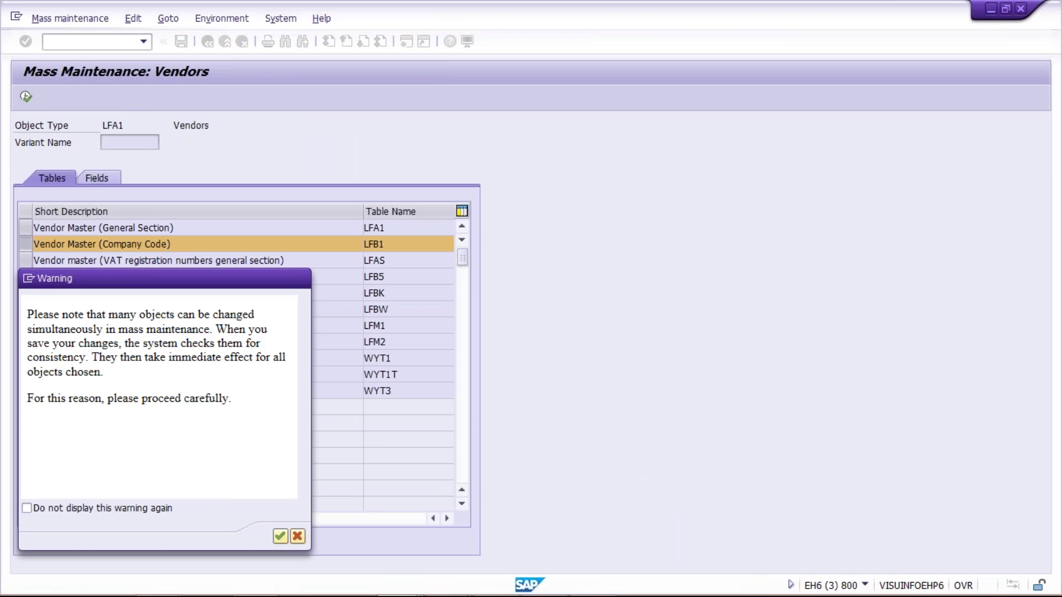
pyautogui.press('Return')
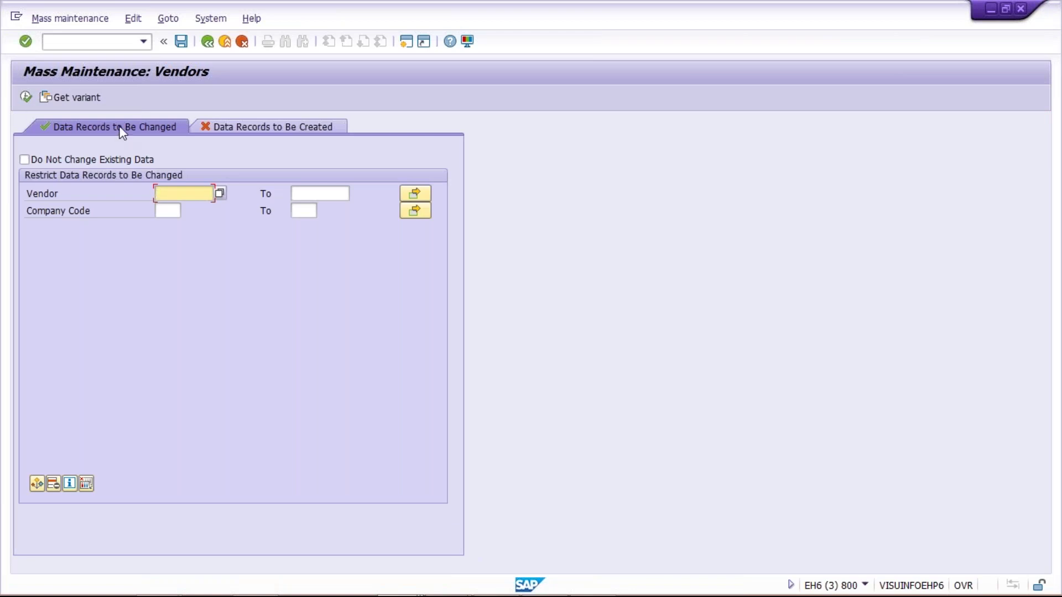
pyautogui.click(167, 211)
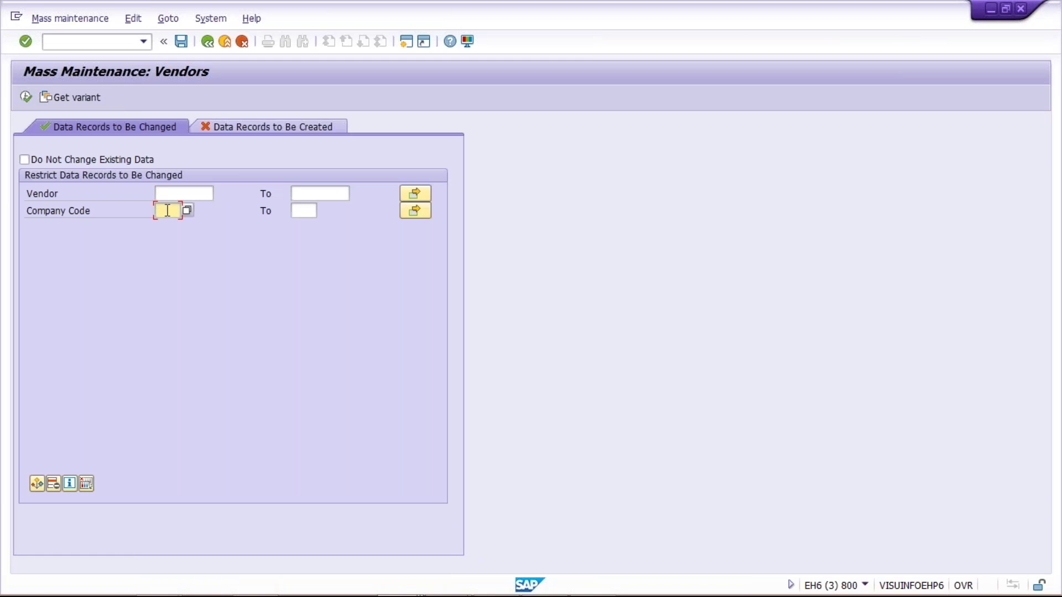
pyautogui.write('X100')
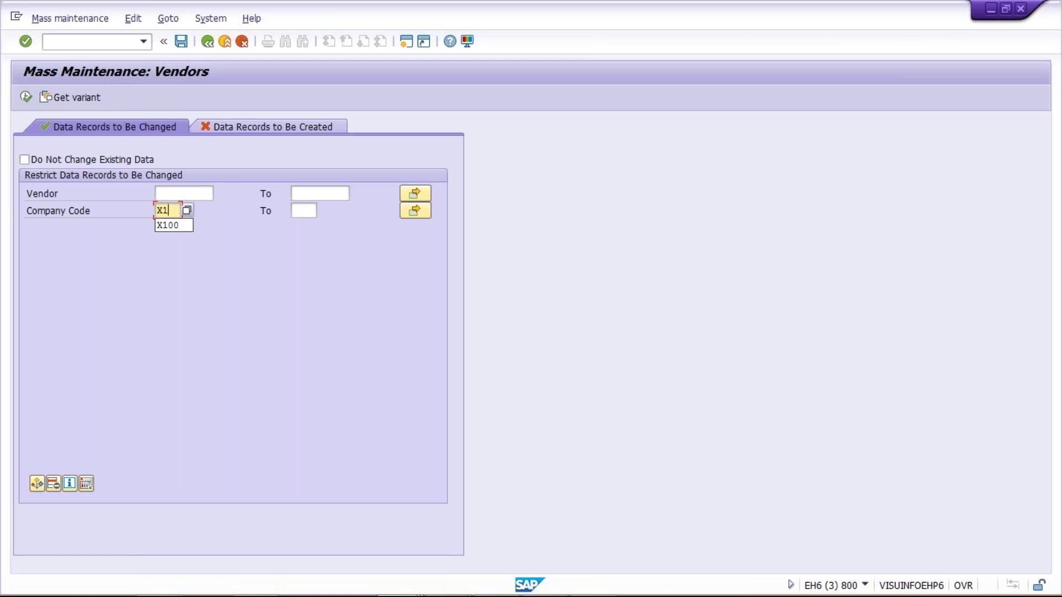
pyautogui.click(161, 192)
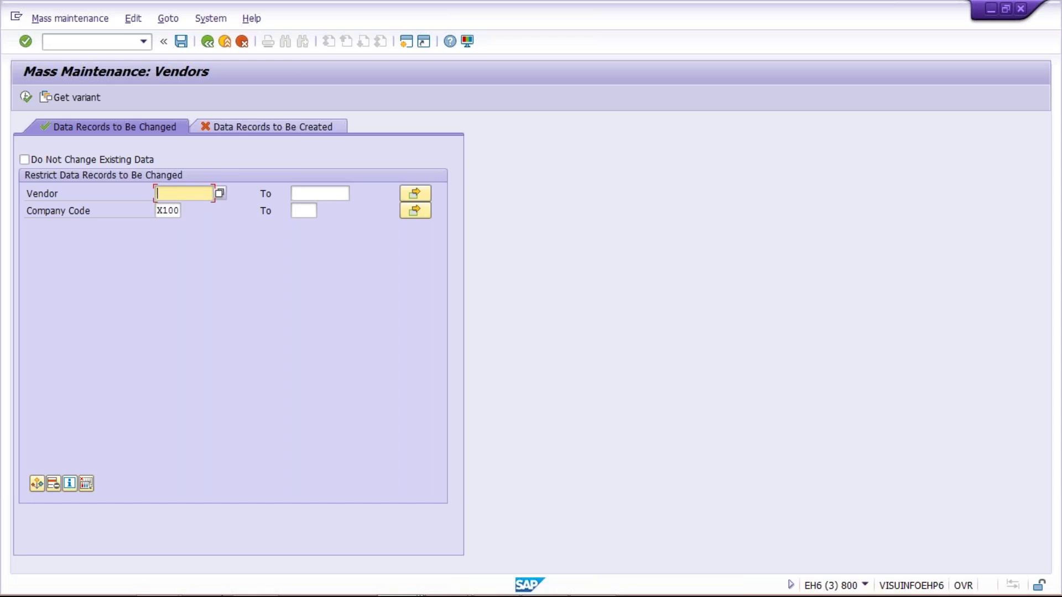
pyautogui.moveTo(420, 586)
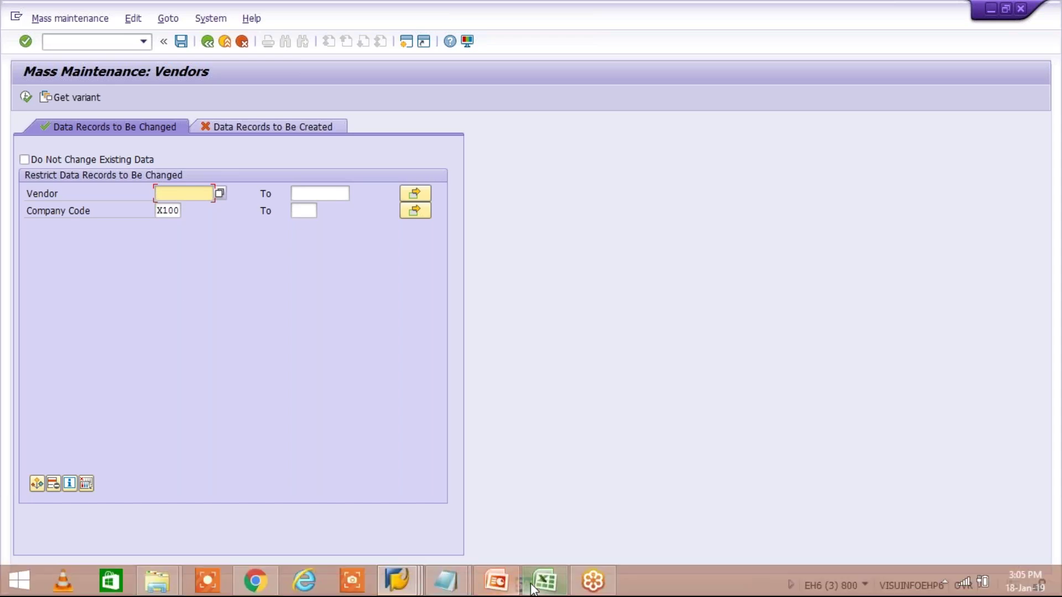
# Copy vendor numbers 100399–100402 from Excel column F and return to SAP.
pyautogui.click(533, 587)
pyautogui.click(293, 154)
pyautogui.moveTo(293, 170); pyautogui.dragTo(293, 217)
pyautogui.click(301, 283)
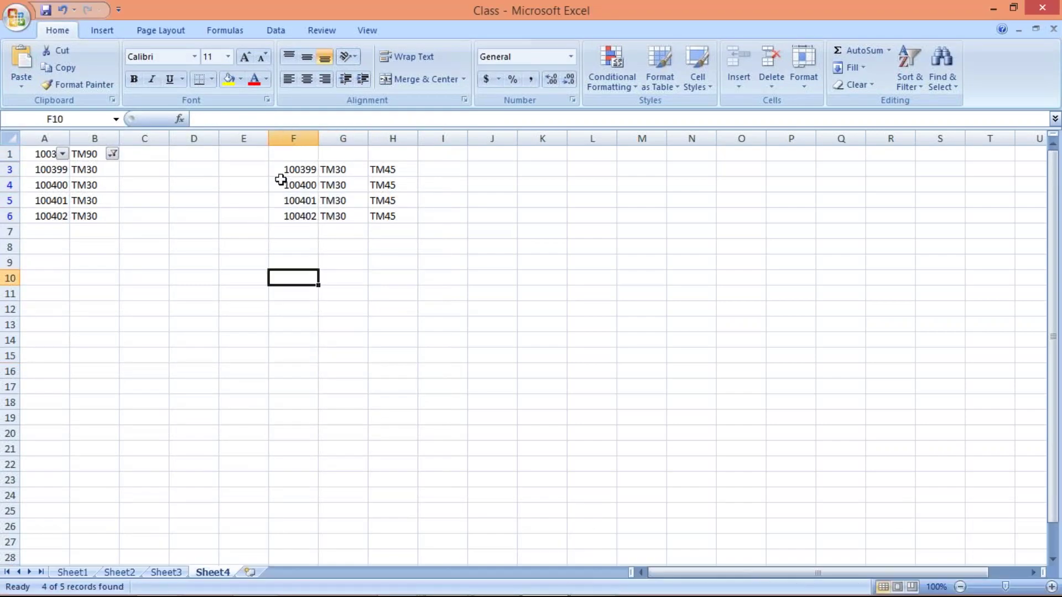
pyautogui.moveTo(285, 168); pyautogui.dragTo(296, 212)
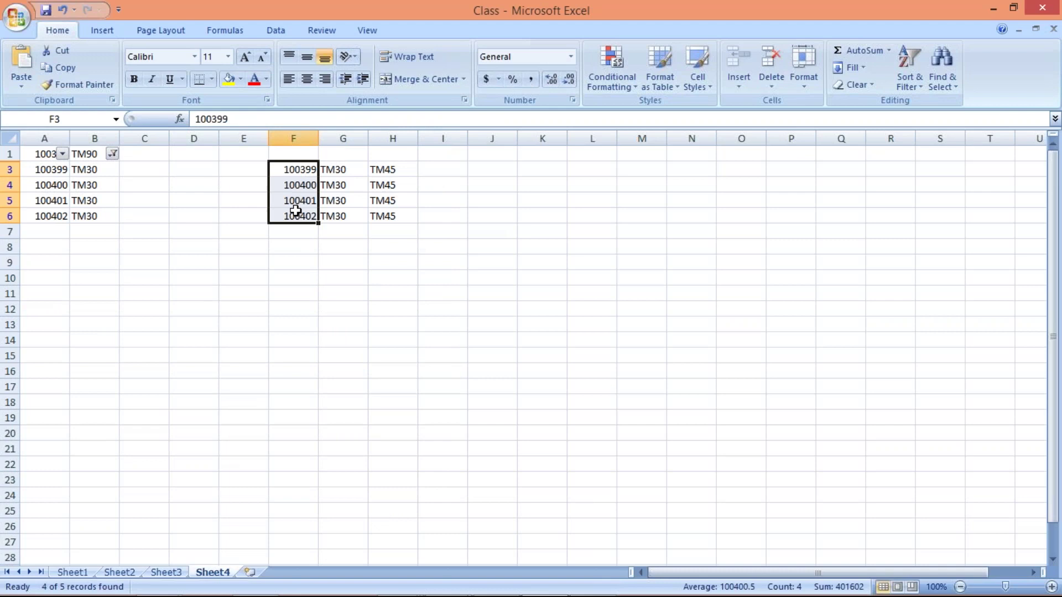
pyautogui.hotkey('ctrl', 'c')
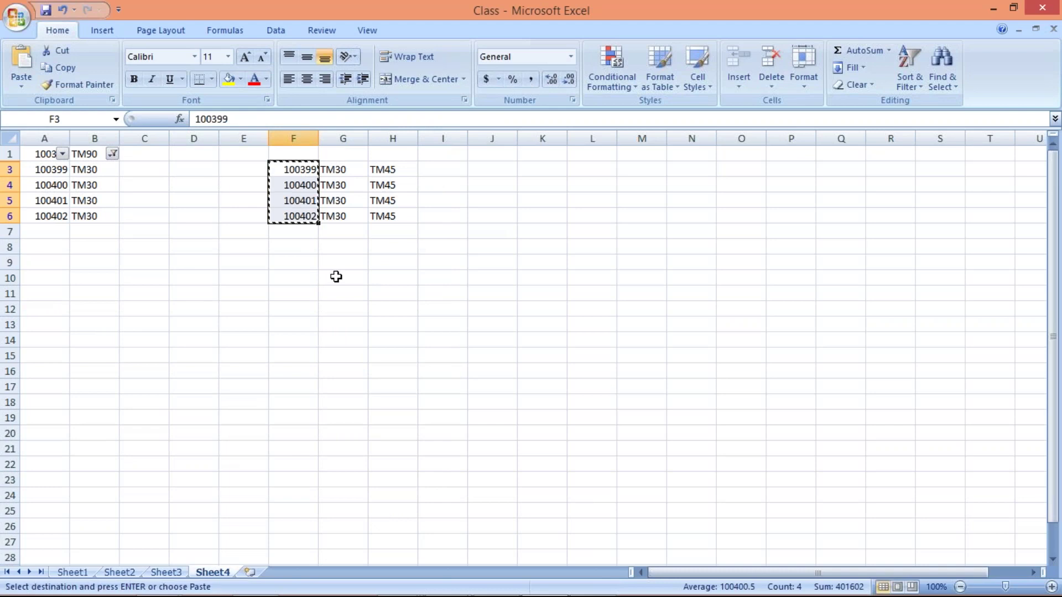
pyautogui.click(332, 276)
pyautogui.click(287, 254)
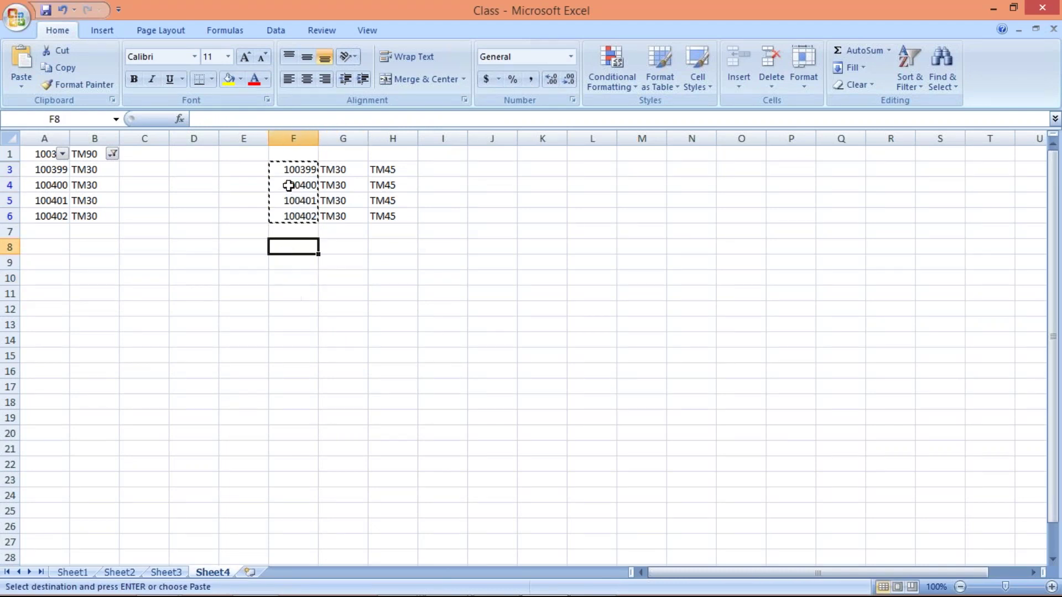
pyautogui.click(293, 139)
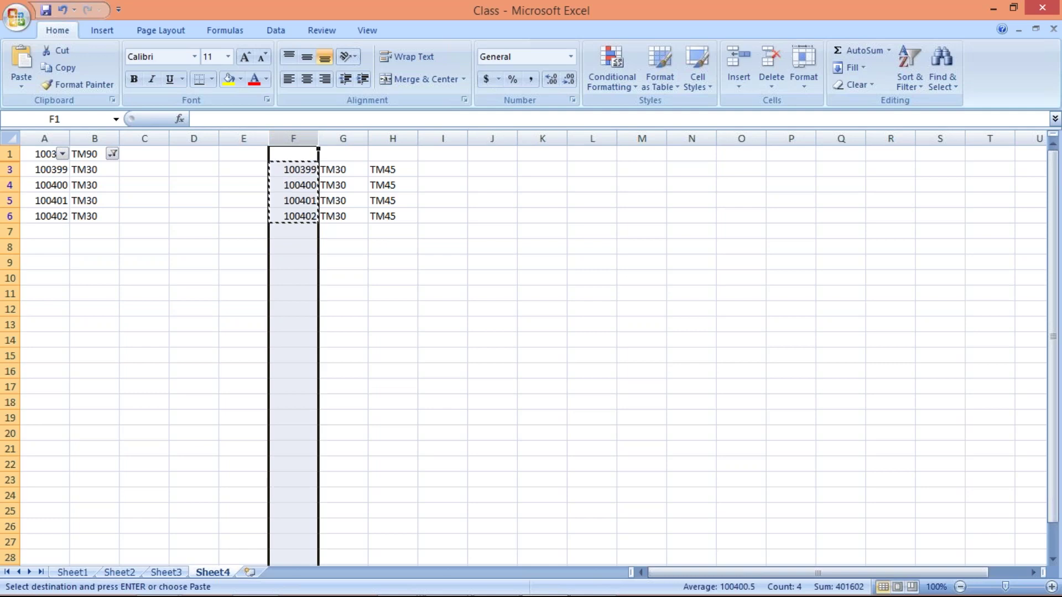
pyautogui.hotkey('ctrl', 'c')
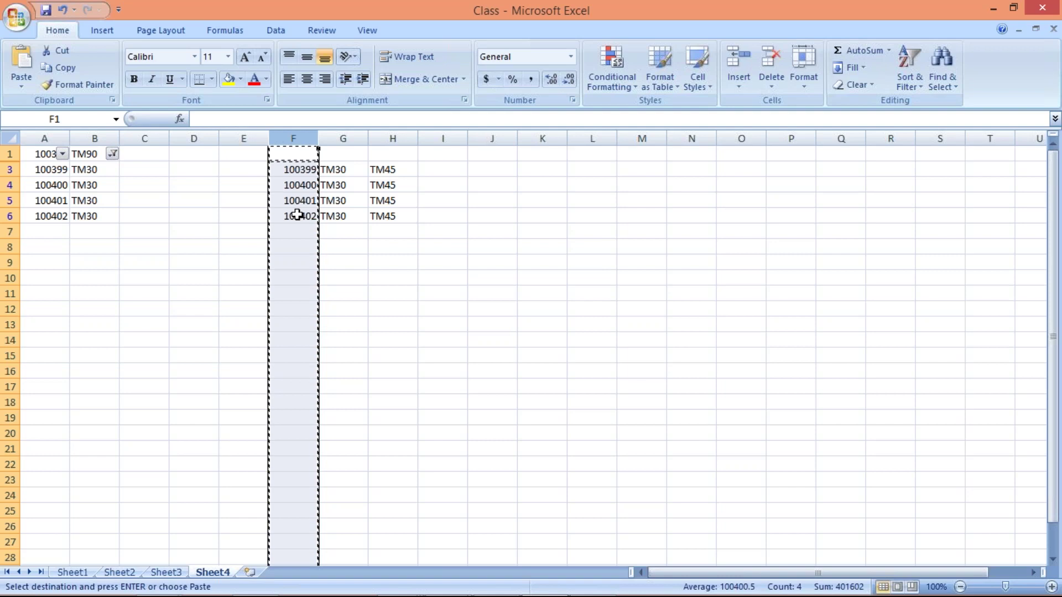
pyautogui.hotkey('alt', 'Tab')
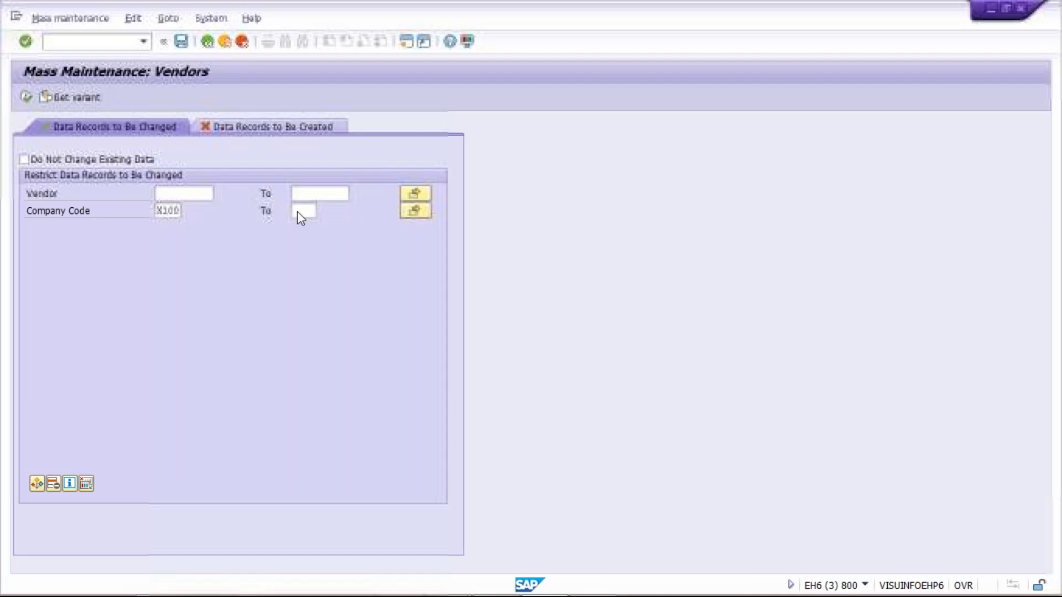
# Upload vendors 100399–100402 from the clipboard into the Vendor multiple selection and apply them.
pyautogui.click(421, 194)
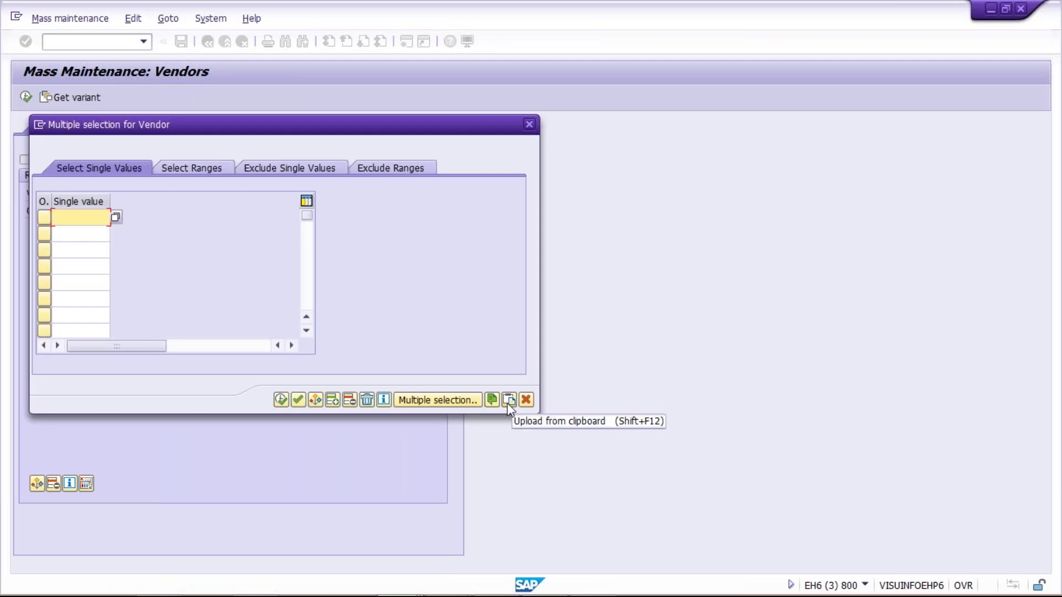
pyautogui.click(507, 403)
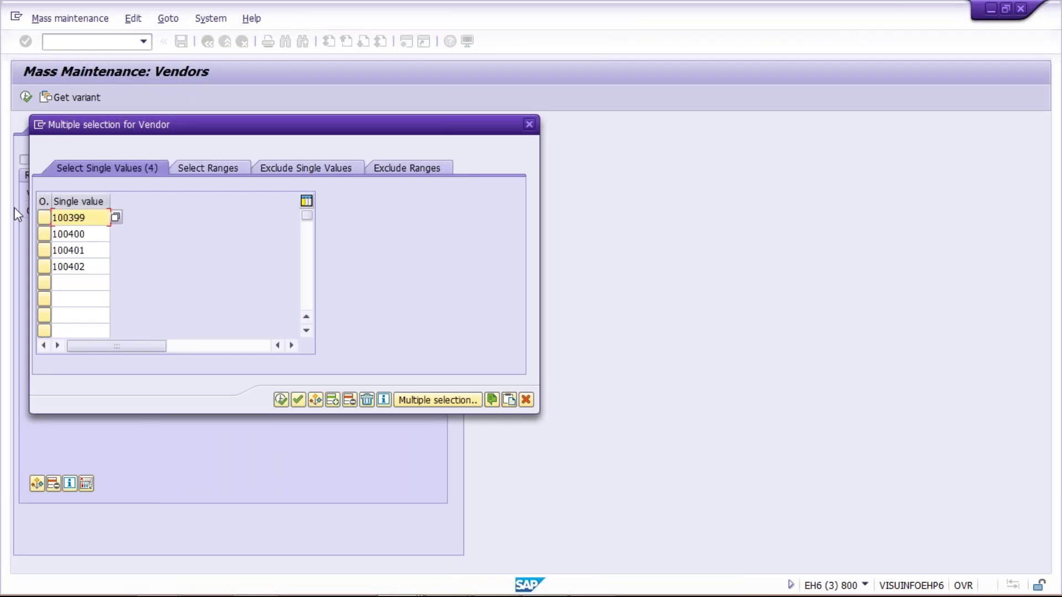
pyautogui.click(99, 235)
pyautogui.click(97, 251)
pyautogui.click(98, 267)
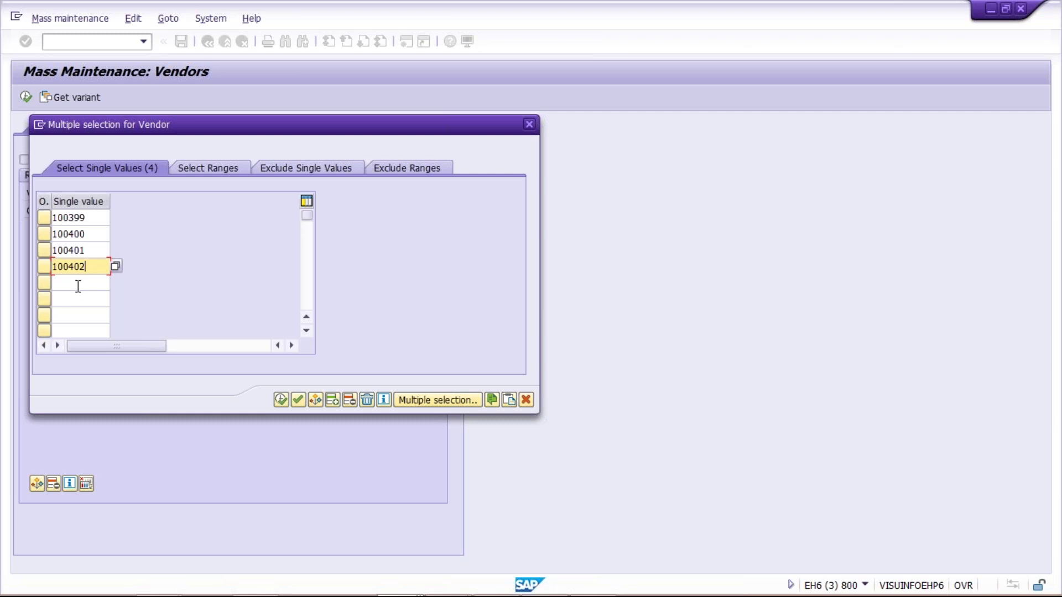
pyautogui.click(281, 400)
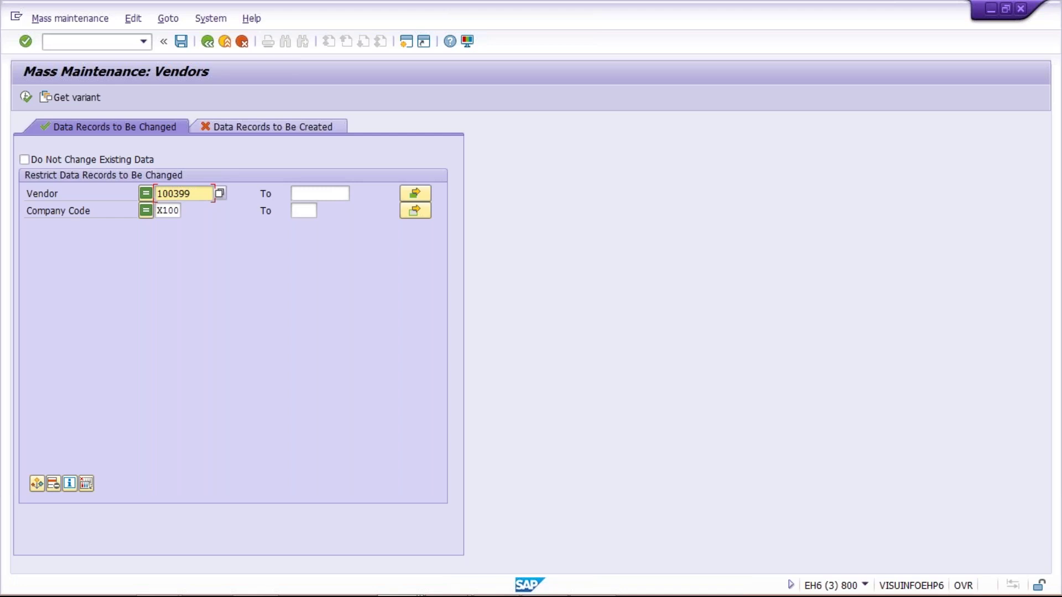
# Run the vendor selection and add the Terms of Payment field, showing TM30 for each.
pyautogui.click(25, 98)
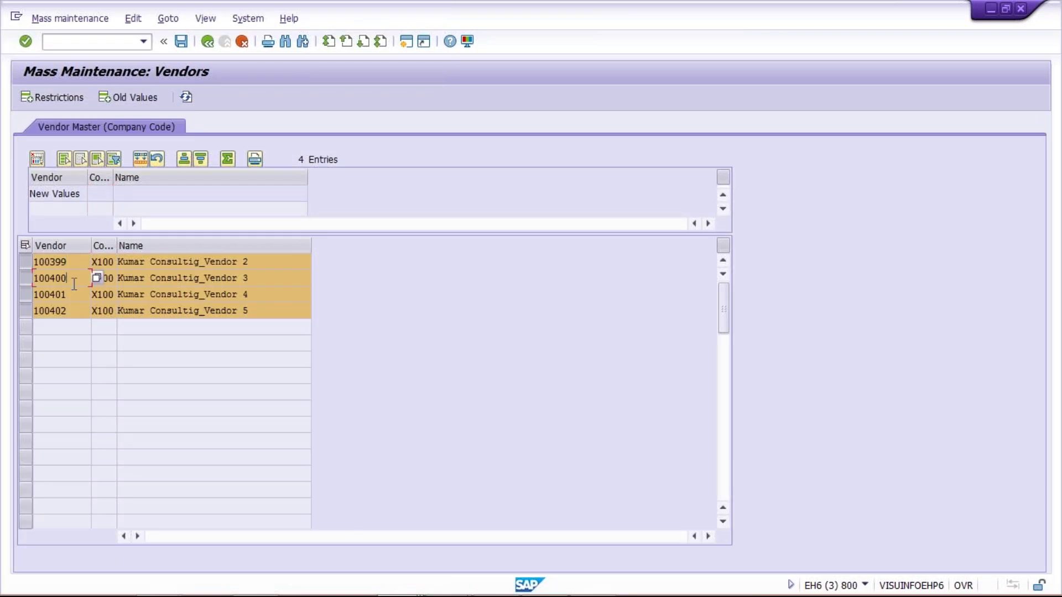
pyautogui.click(70, 312)
pyautogui.click(37, 159)
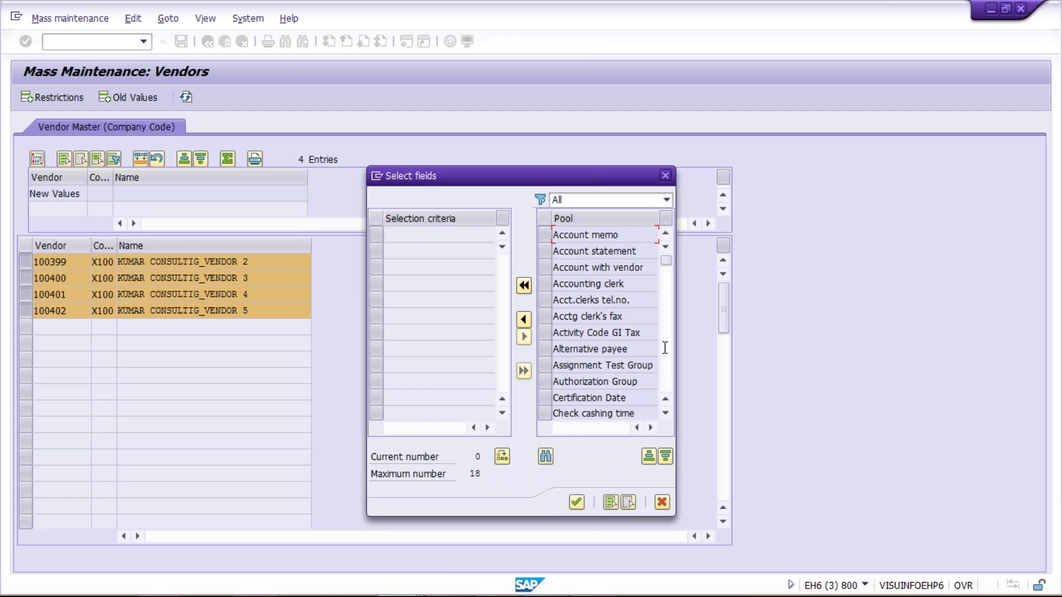
pyautogui.moveTo(666, 264); pyautogui.dragTo(666, 365)
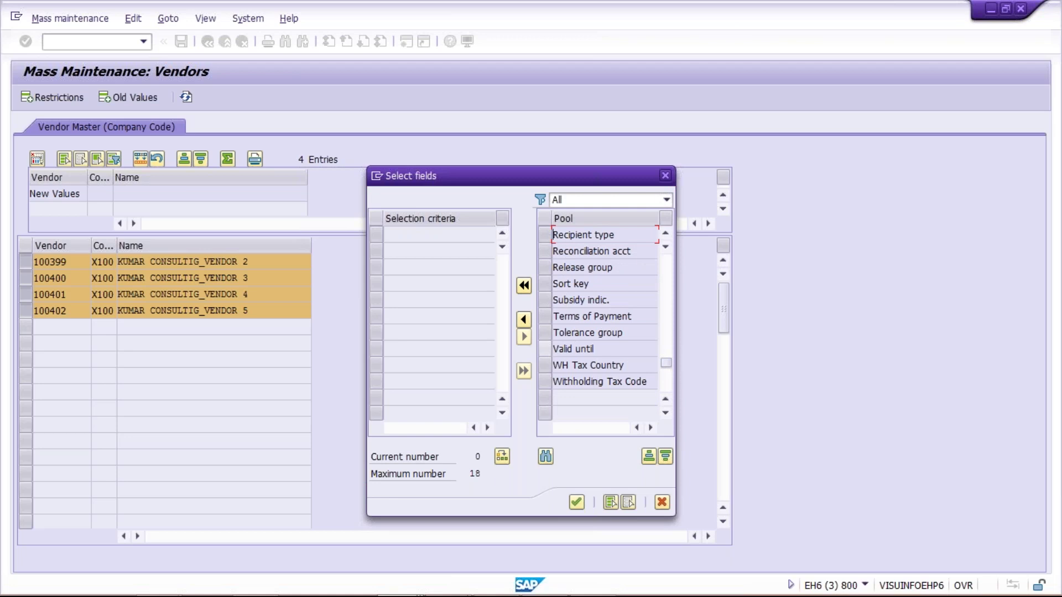
pyautogui.click(545, 318)
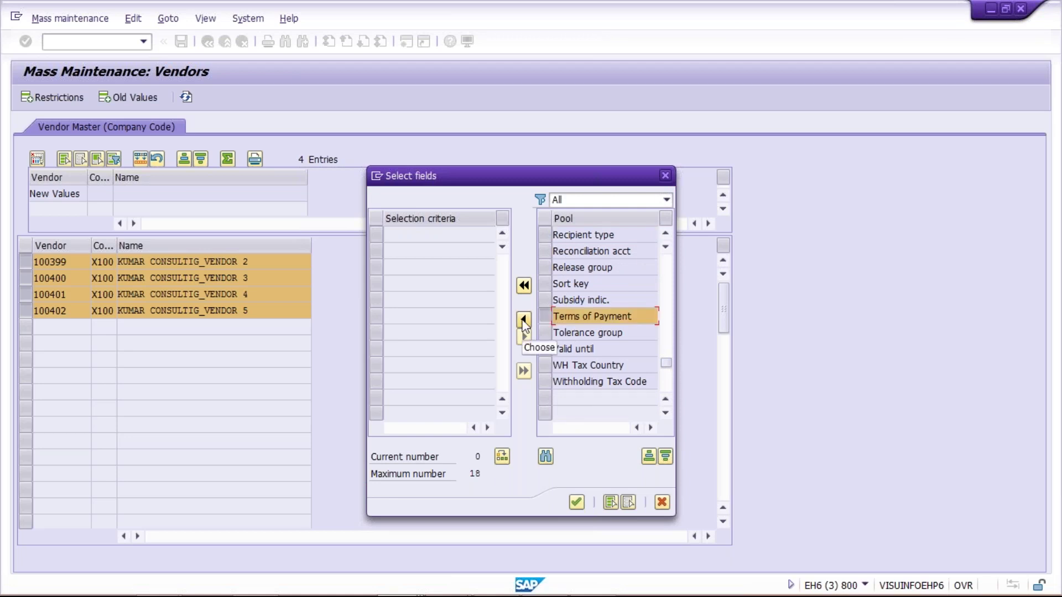
pyautogui.click(523, 321)
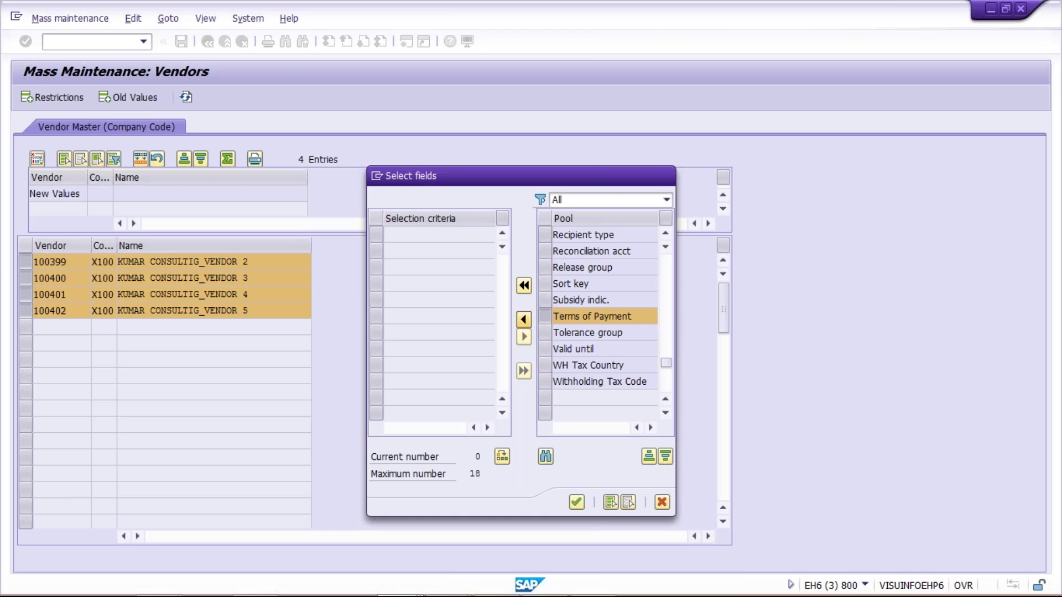
pyautogui.click(575, 503)
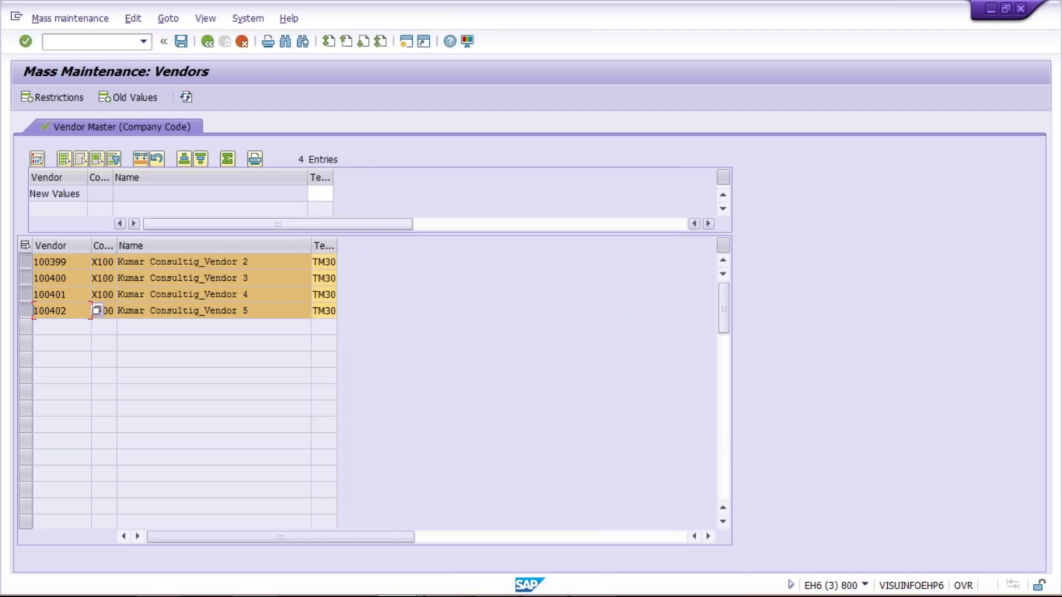
pyautogui.click(314, 294)
pyautogui.press('Down')
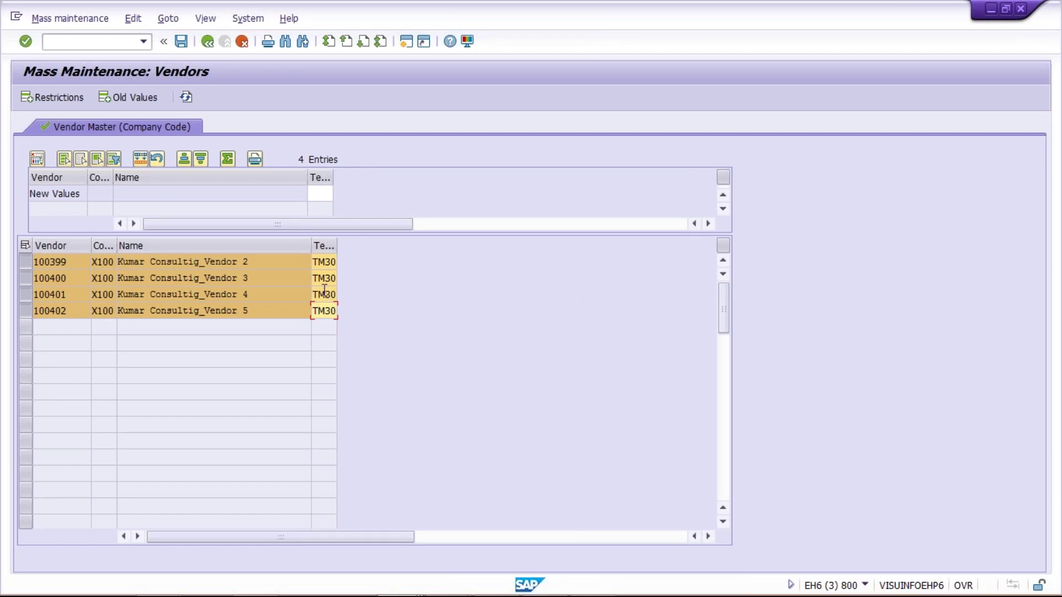
pyautogui.click(80, 264)
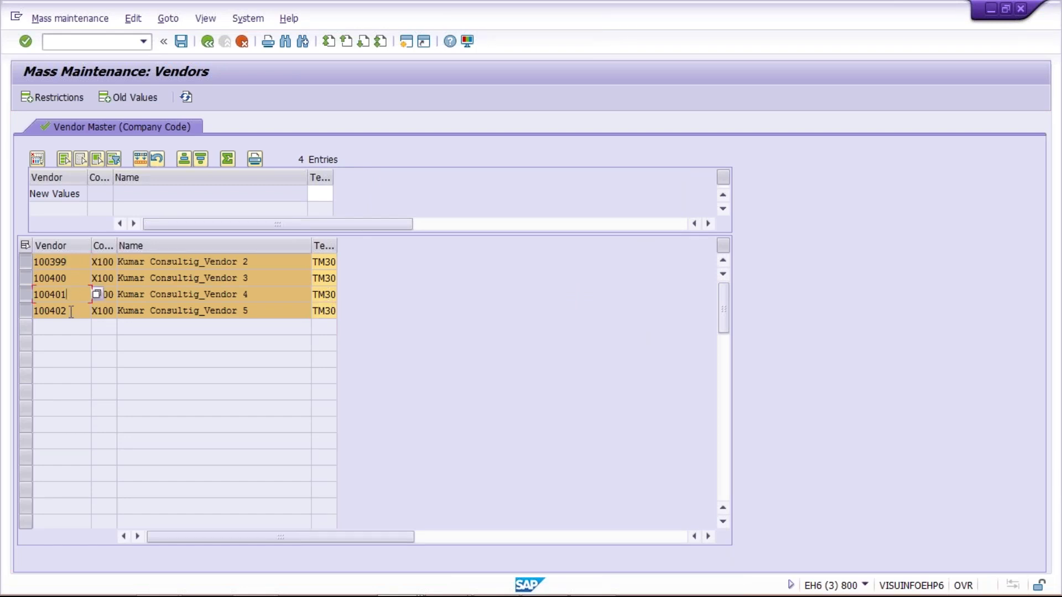
pyautogui.click(318, 261)
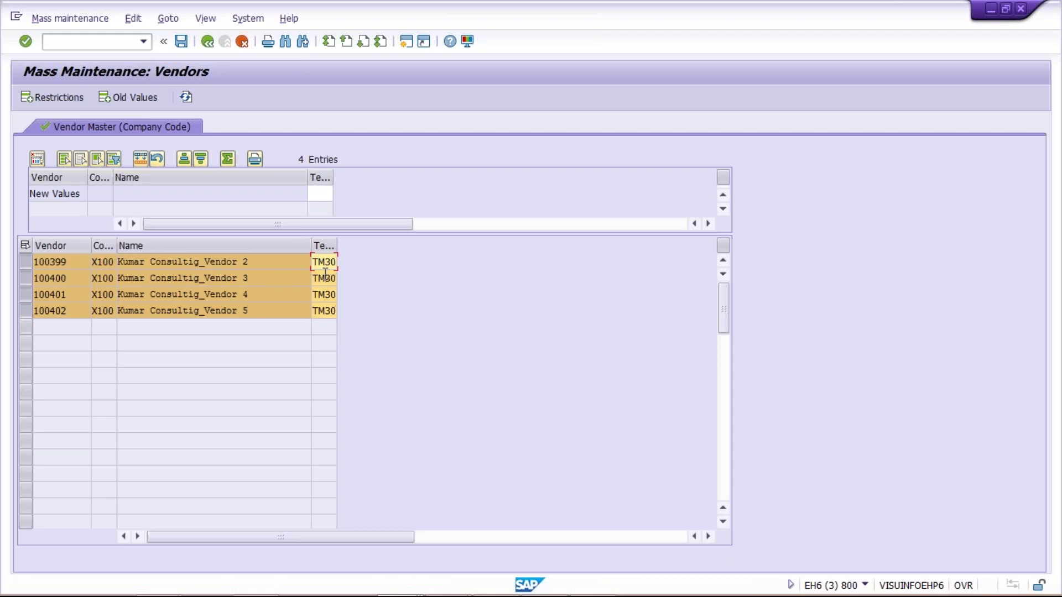
pyautogui.press('Down')
pyautogui.press('Down')
pyautogui.press('Down')
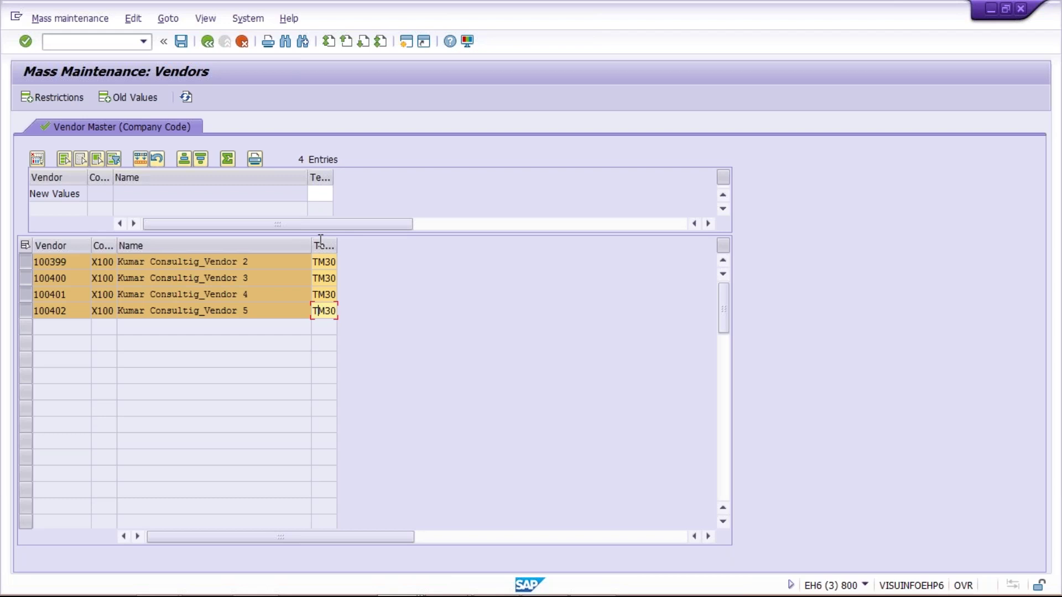
pyautogui.doubleClick(323, 262)
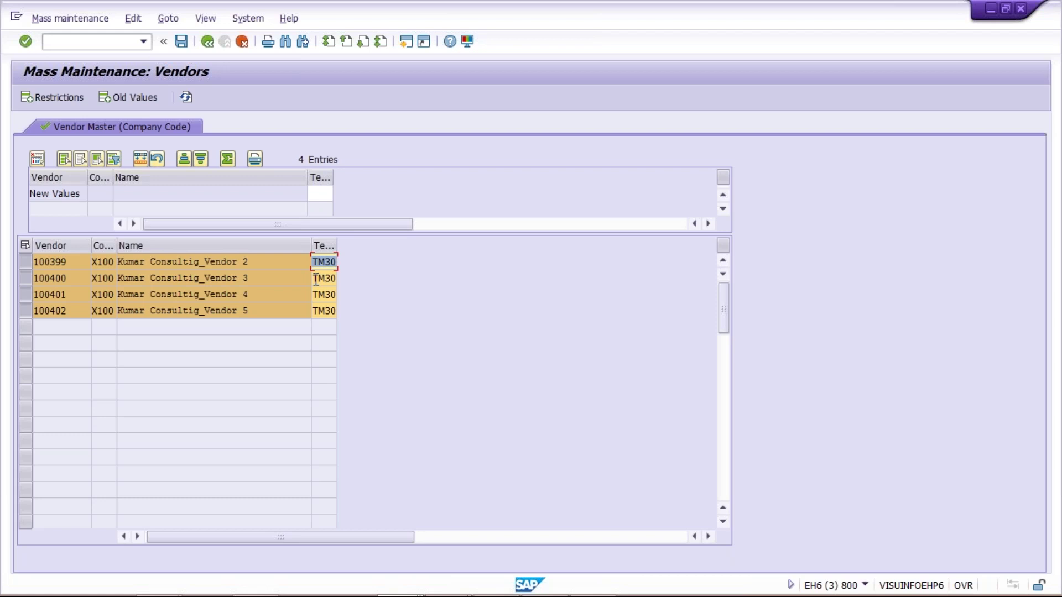
pyautogui.click(319, 279)
pyautogui.click(325, 294)
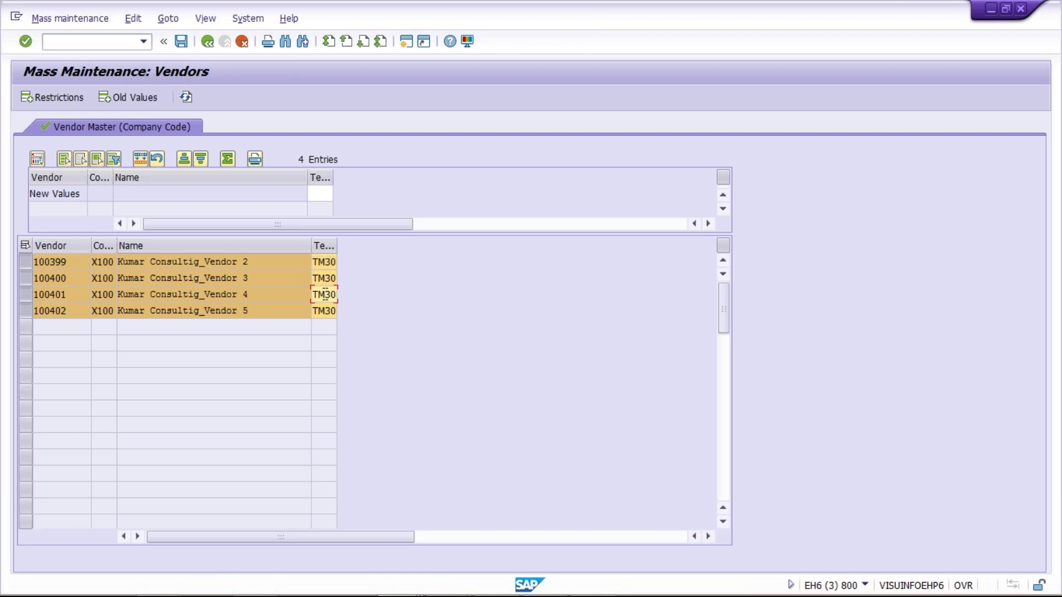
pyautogui.click(325, 311)
pyautogui.click(324, 279)
pyautogui.click(322, 265)
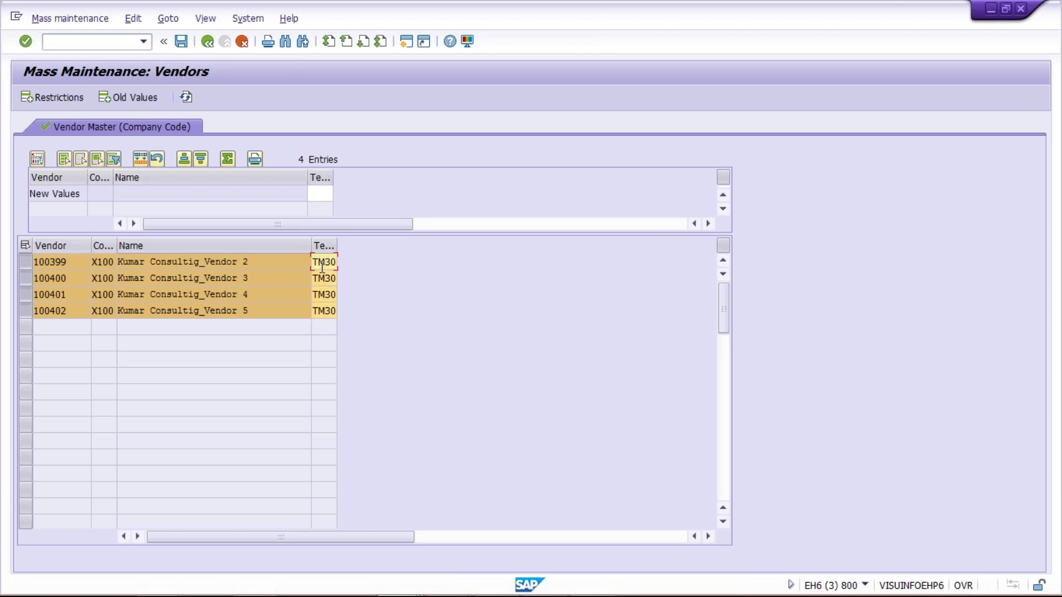
# Enter TM45 as the new Terms of Payment value and attempt the mass change.
pyautogui.click(320, 193)
pyautogui.write('TM45')
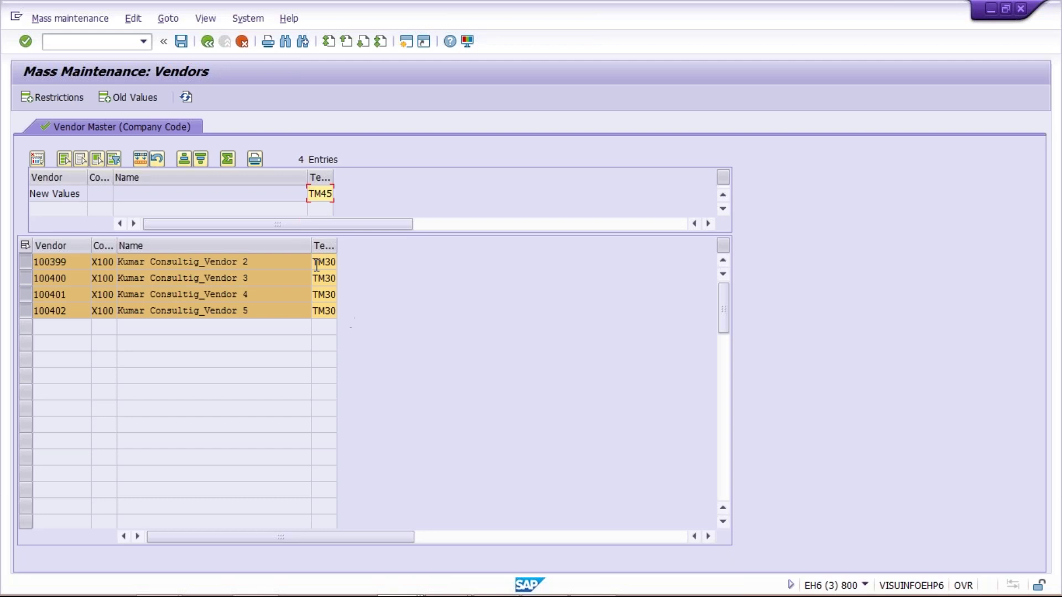
pyautogui.moveTo(310, 195); pyautogui.dragTo(338, 195)
pyautogui.click(139, 160)
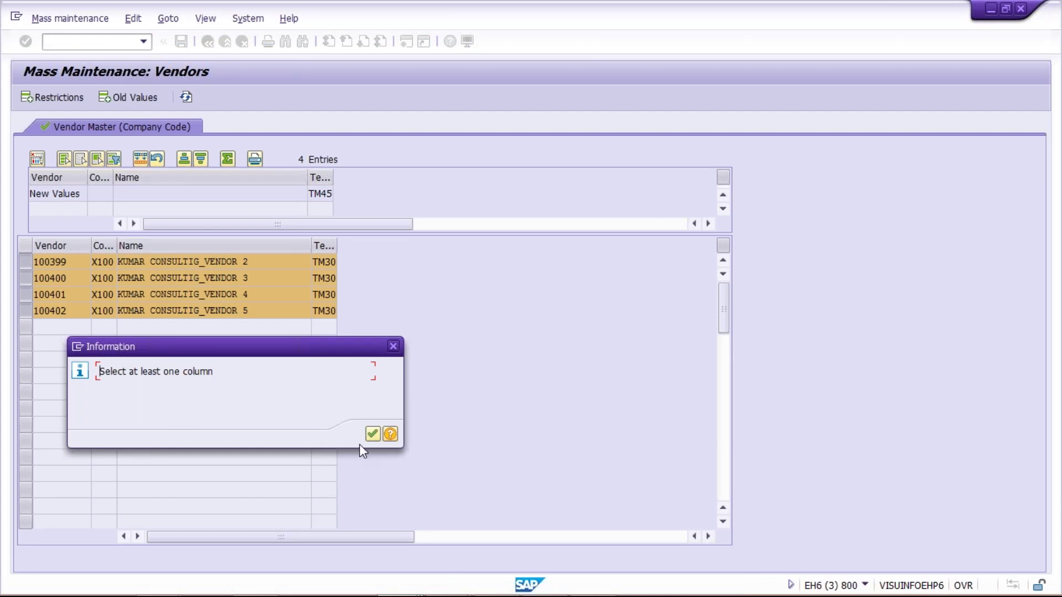
# Dismiss the column notice, select Terms of Payment, and mass-change vendors 100399–100402 to TM45.
pyautogui.click(372, 434)
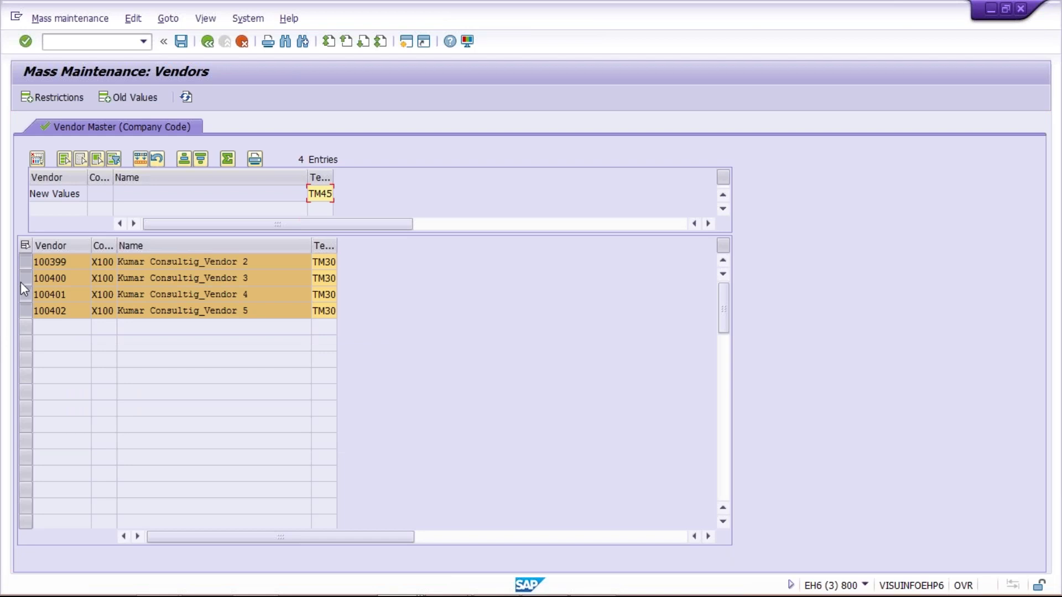
pyautogui.click(68, 161)
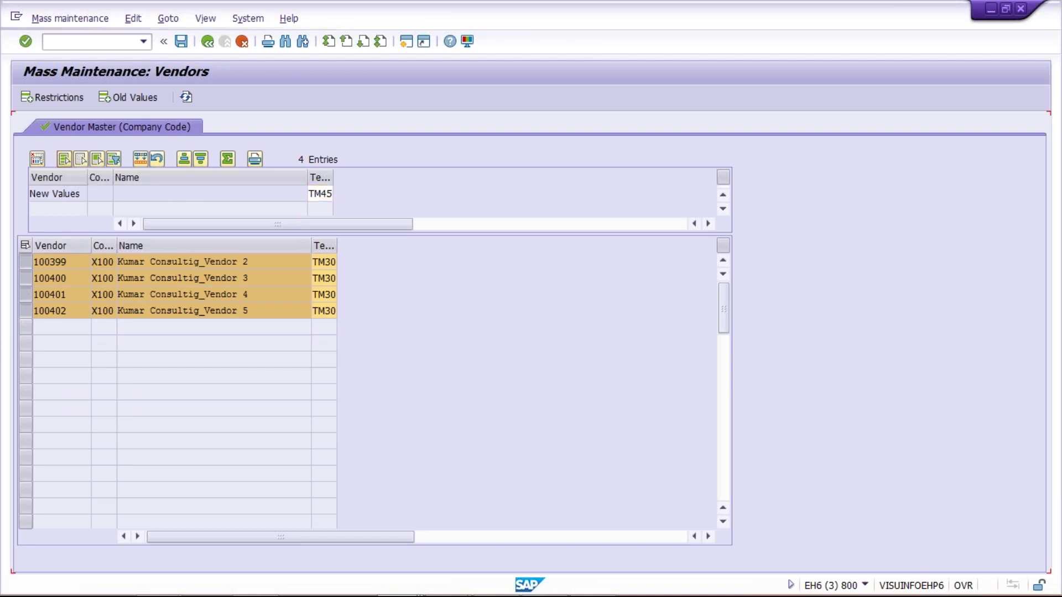
pyautogui.click(140, 159)
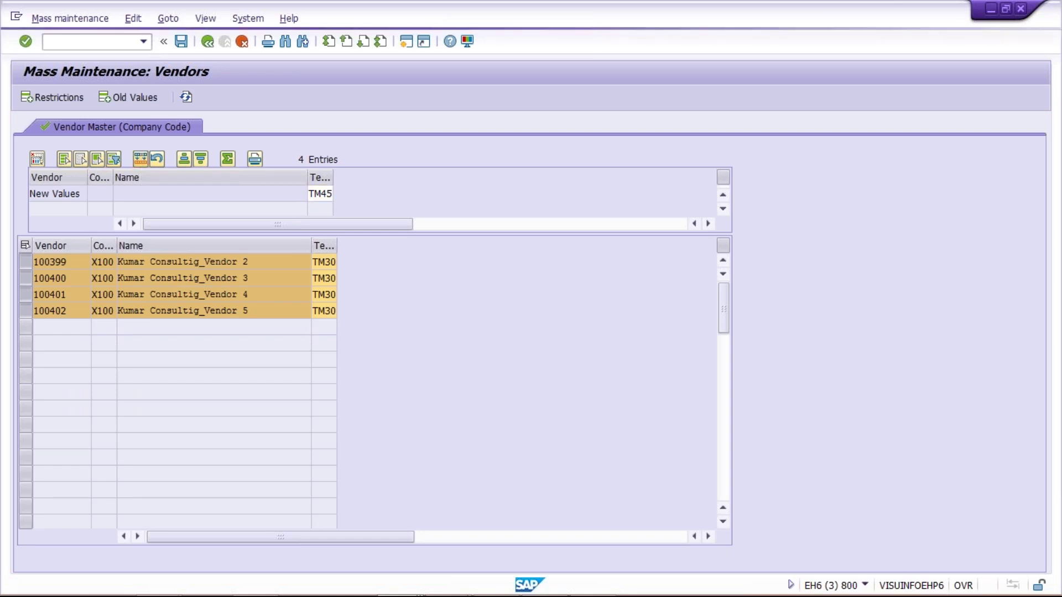
pyautogui.click(373, 434)
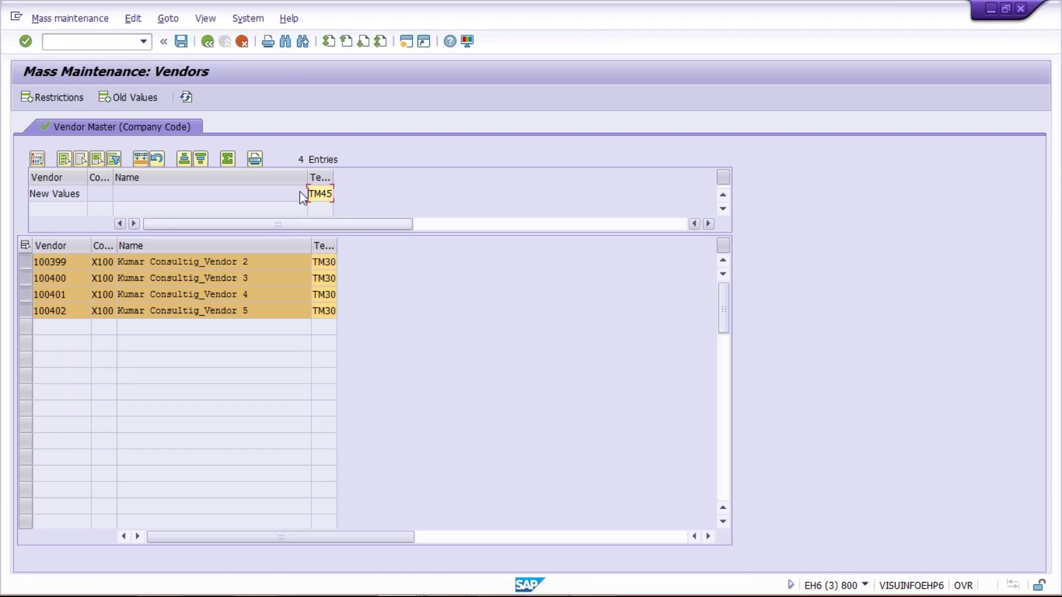
pyautogui.click(141, 158)
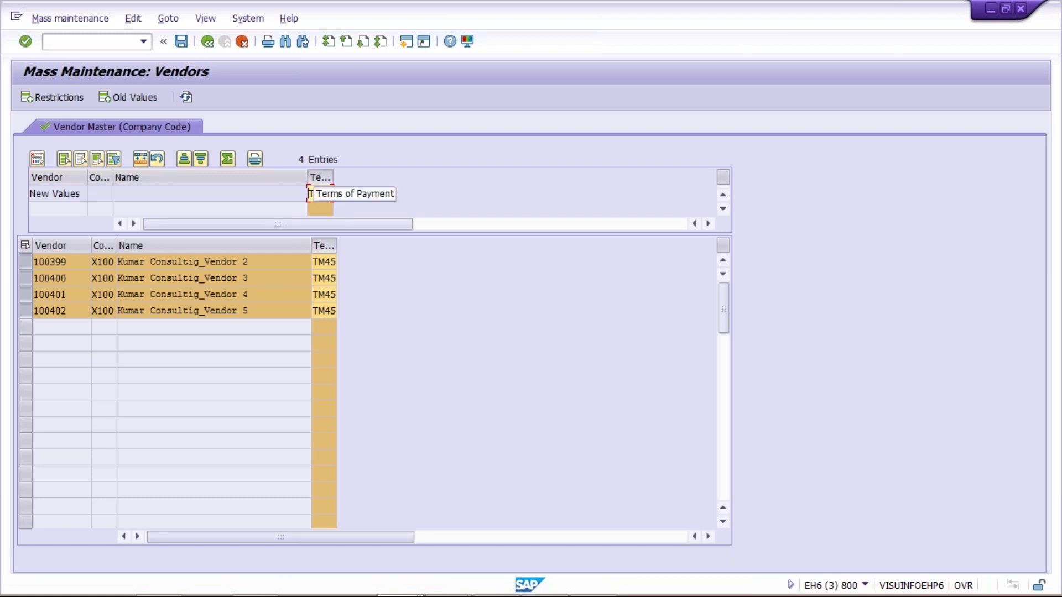
pyautogui.click(141, 161)
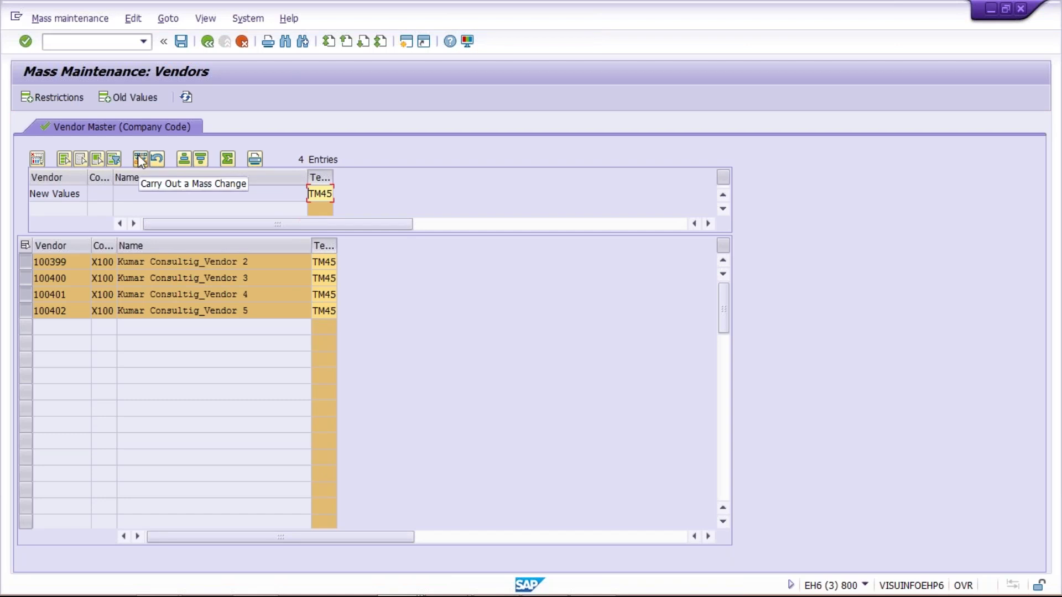
pyautogui.click(318, 279)
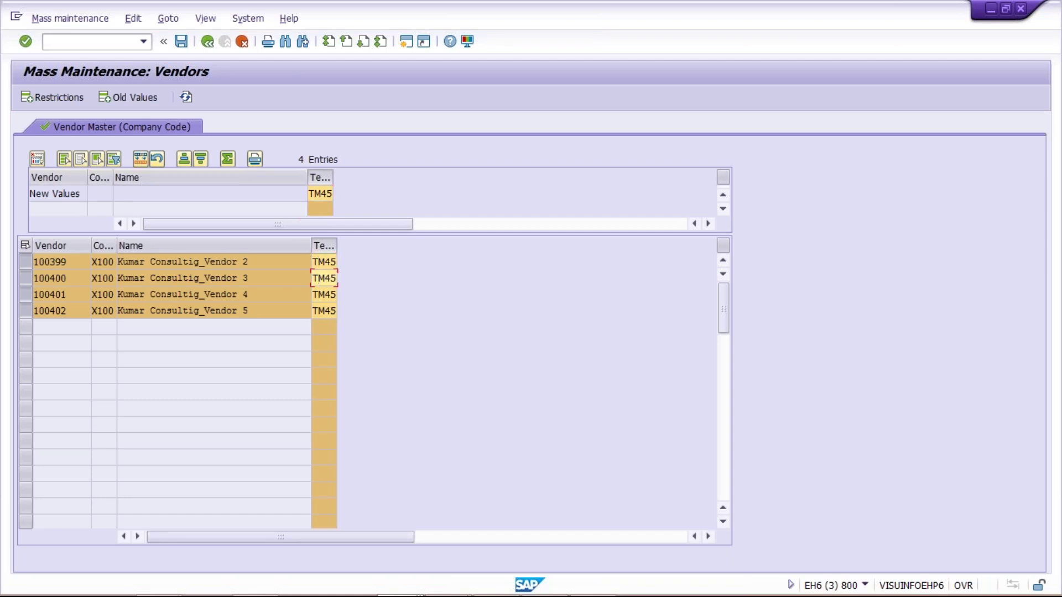
pyautogui.click(325, 261)
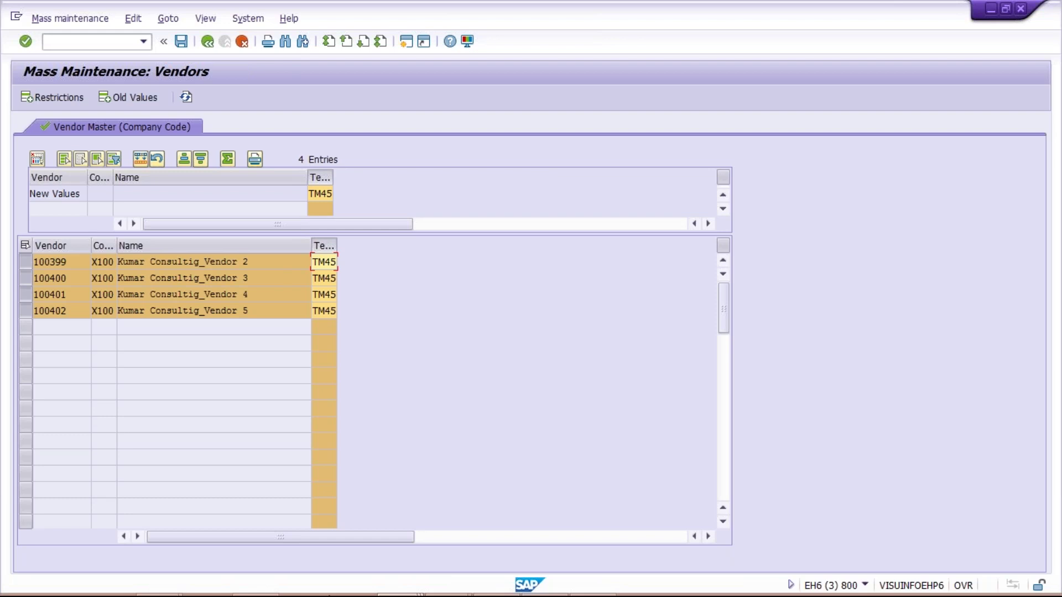
pyautogui.moveTo(402, 591)
pyautogui.click(402, 592)
pyautogui.click(438, 500)
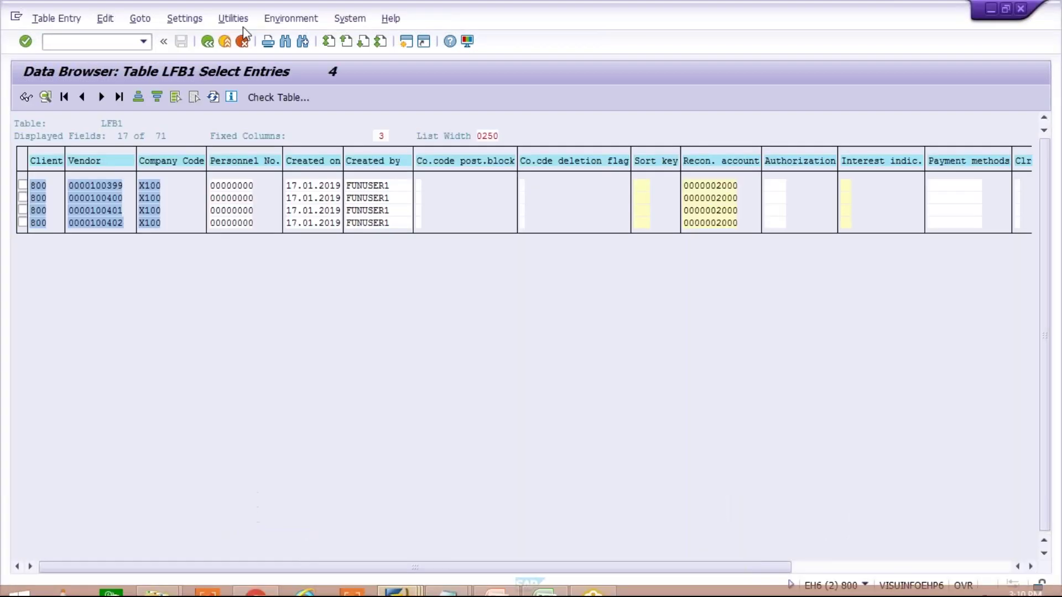
pyautogui.click(871, 567)
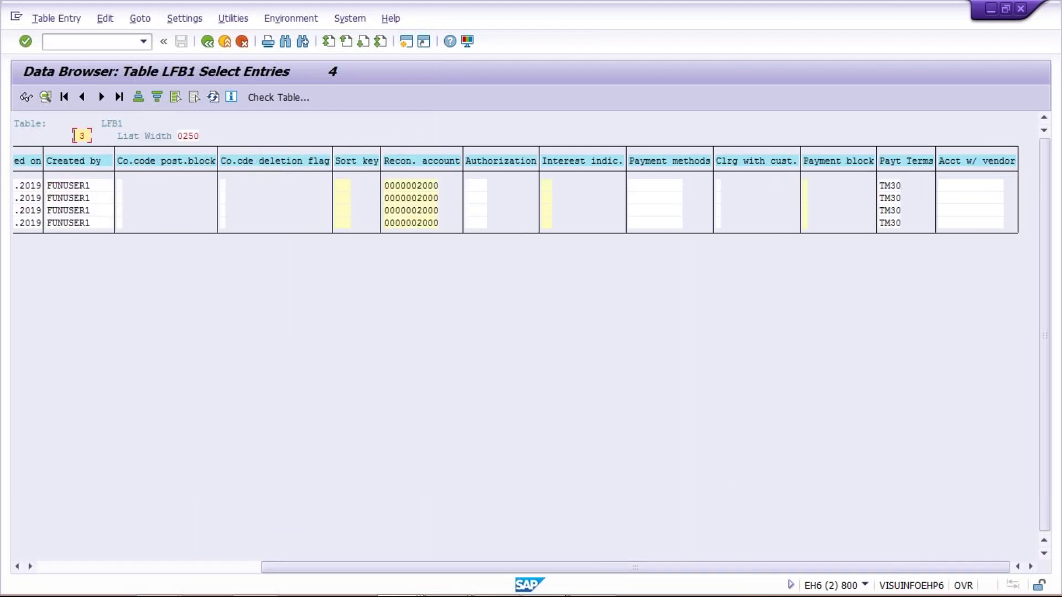
pyautogui.click(417, 590)
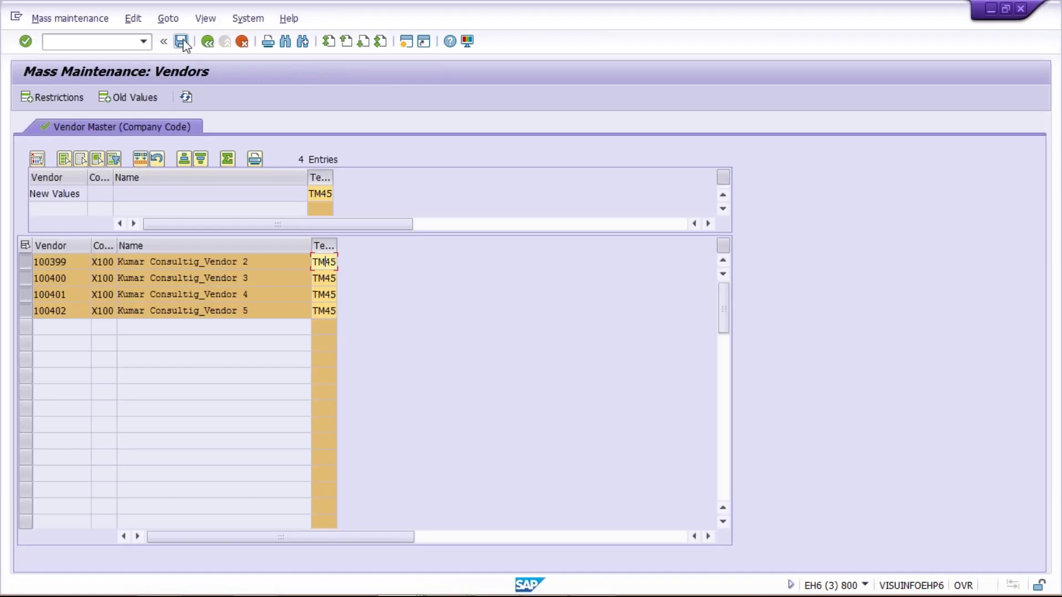
# Save the TM45 change and review the update log showing 'Changes have been made' for each vendor.
pyautogui.click(182, 42)
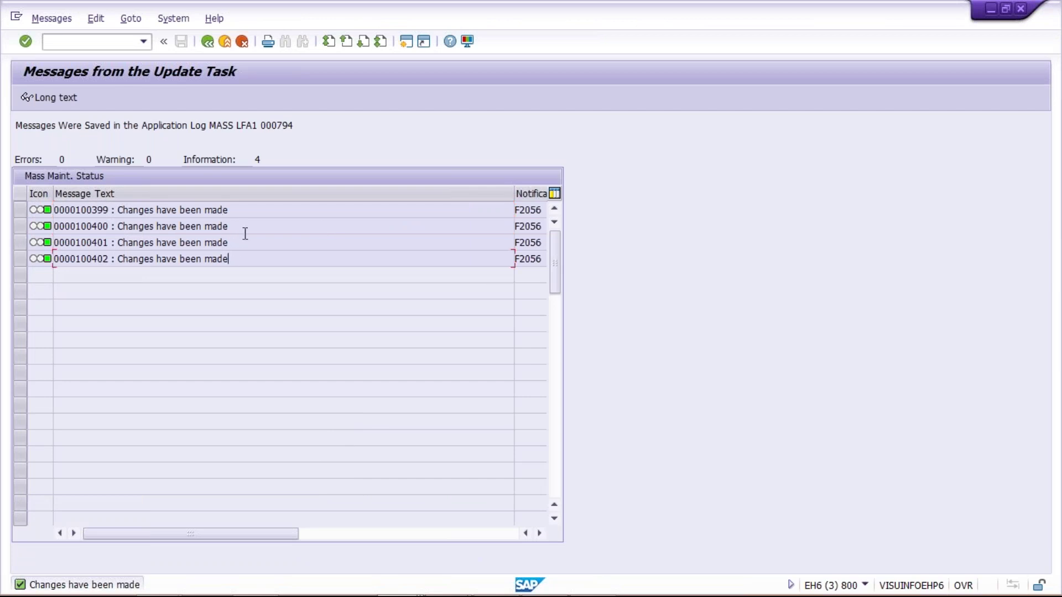
pyautogui.click(244, 209)
pyautogui.moveTo(105, 596)
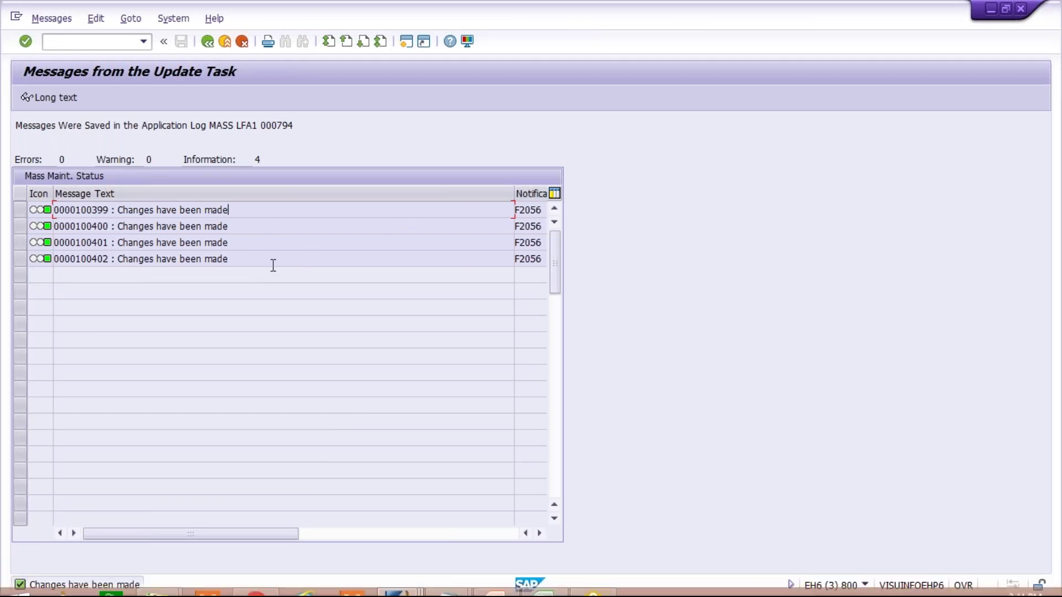
# Refresh the LFB1 TM30 results, now 0 entries, and go back to the selection criteria.
pyautogui.click(404, 591)
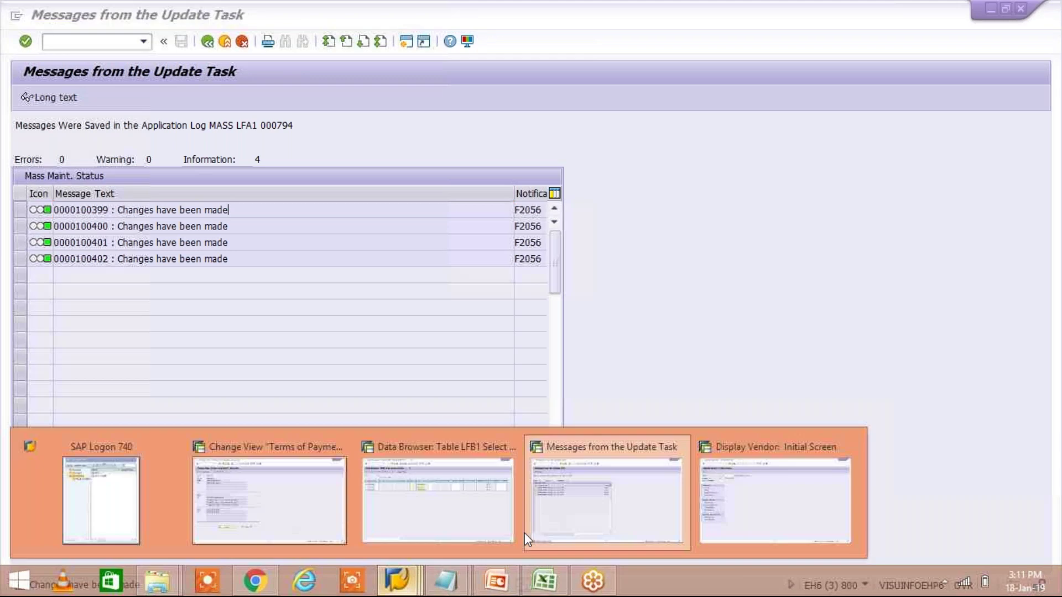
pyautogui.click(437, 487)
pyautogui.click(215, 567)
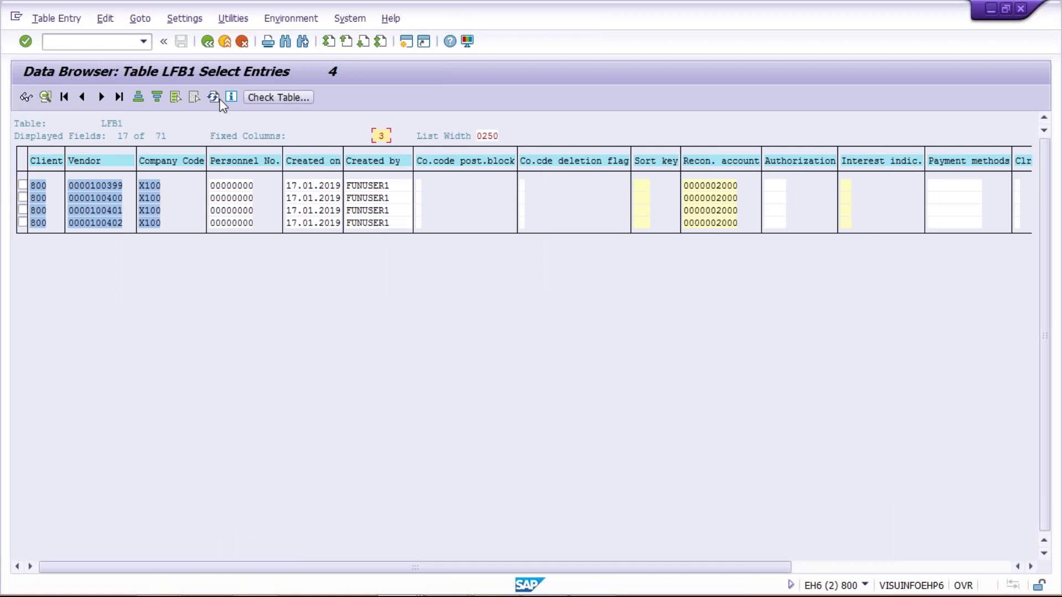
pyautogui.click(215, 100)
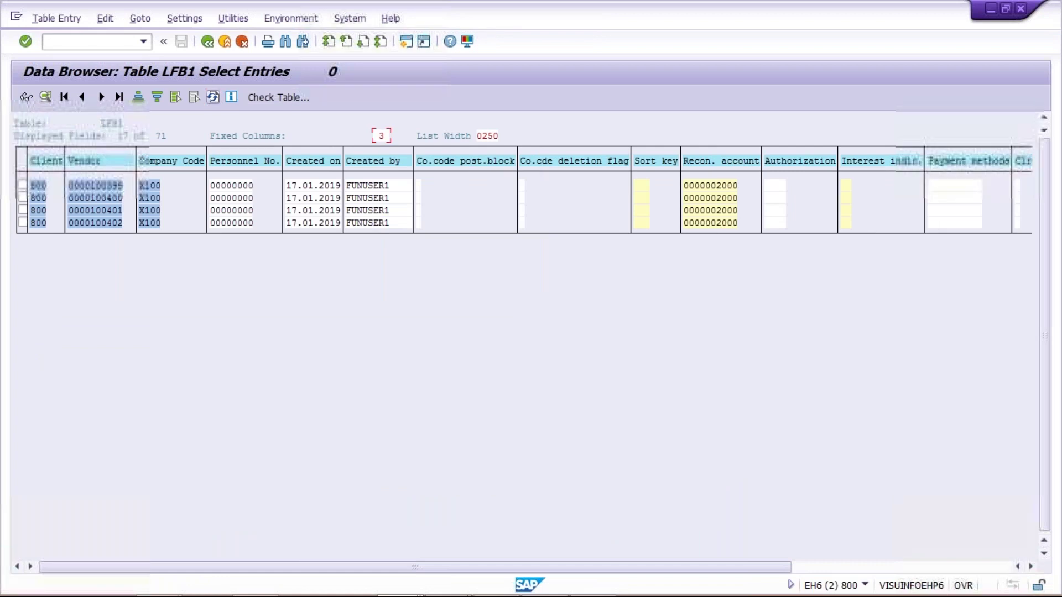
pyautogui.click(214, 97)
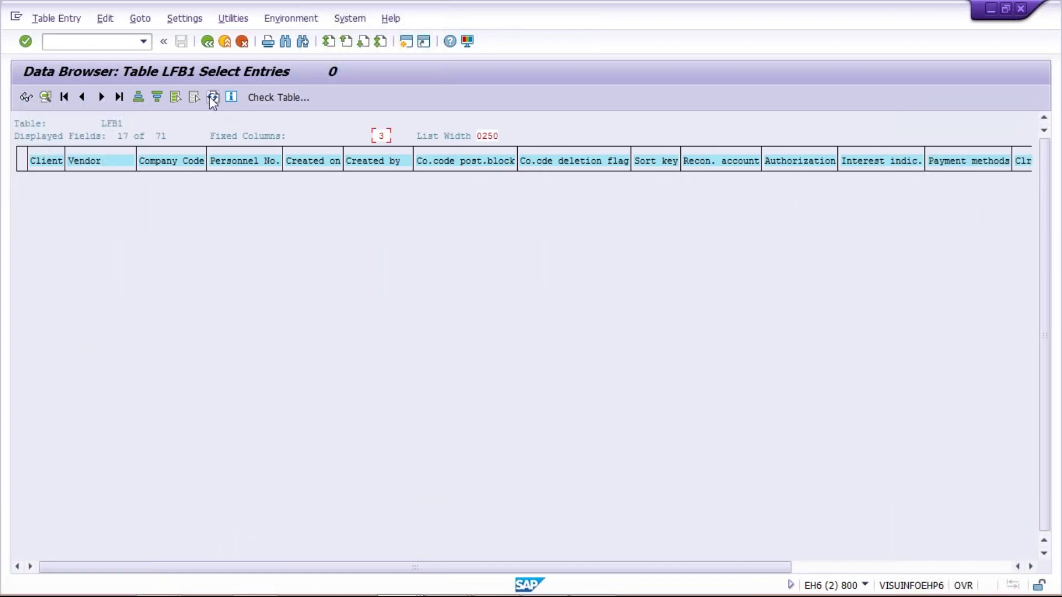
pyautogui.click(749, 189)
pyautogui.click(208, 44)
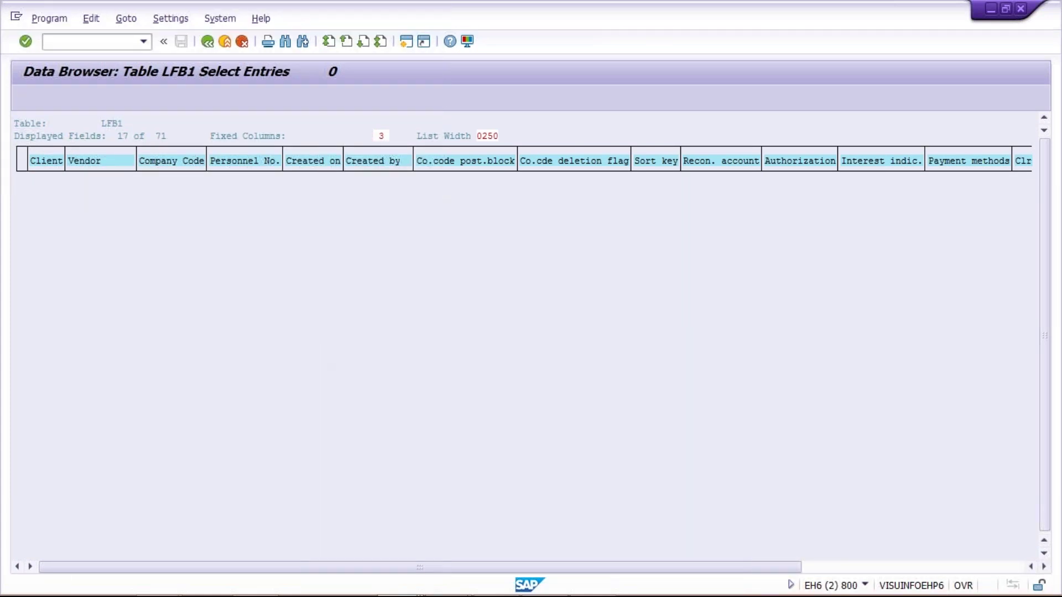
# Remove the 200 maximum-hits limit and rerun the LFB1 selection with Payt Terms TM45.
pyautogui.click(243, 244)
pyautogui.hotkey('shift', 'Home')
pyautogui.press('Delete')
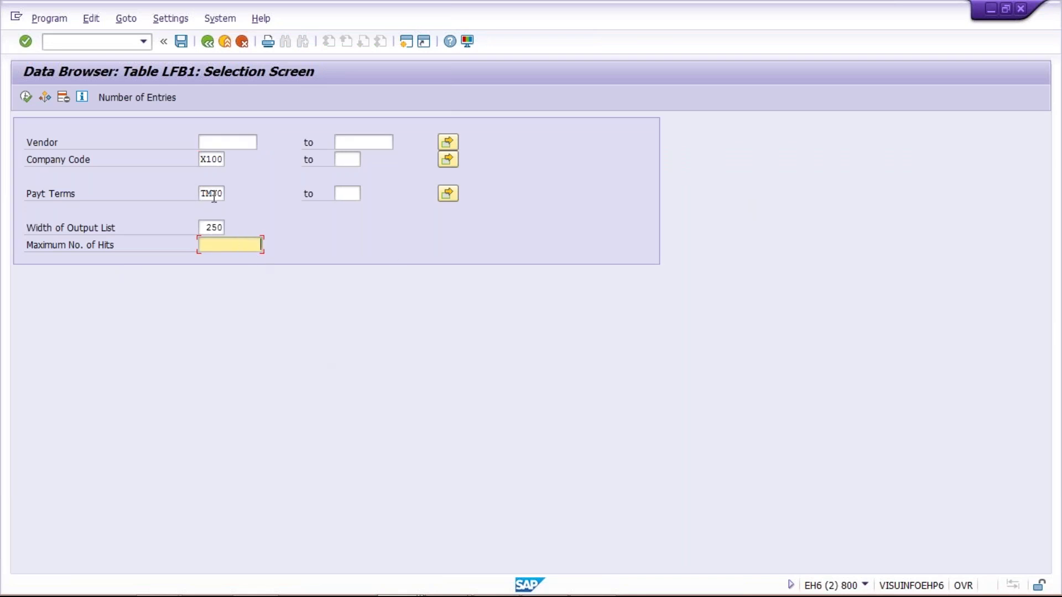
pyautogui.click(212, 193)
pyautogui.click(226, 244)
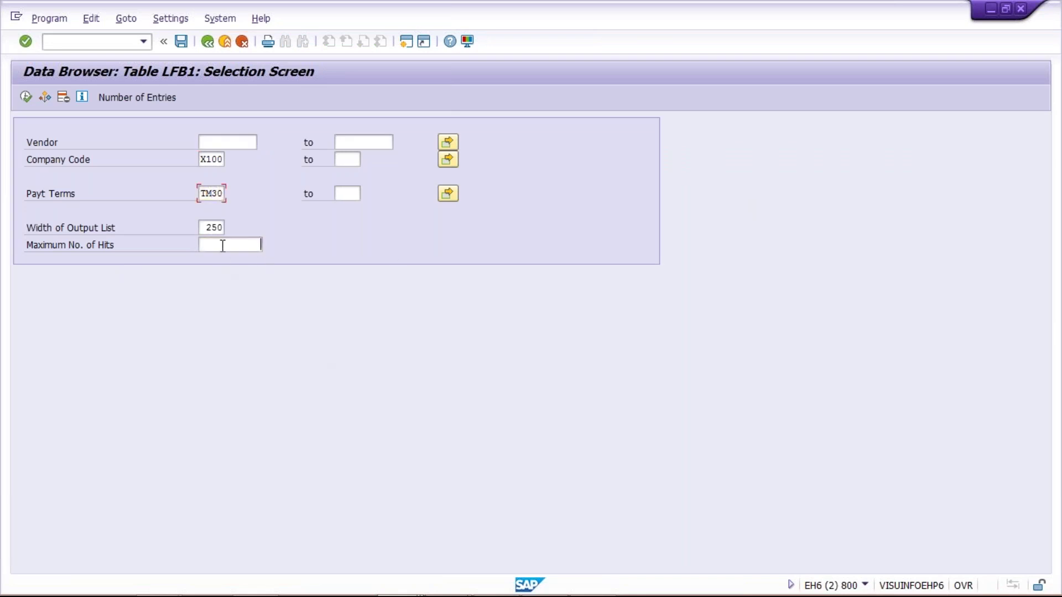
pyautogui.click(212, 194)
pyautogui.press('Delete')
pyautogui.press('Delete')
pyautogui.write('45')
pyautogui.click(26, 98)
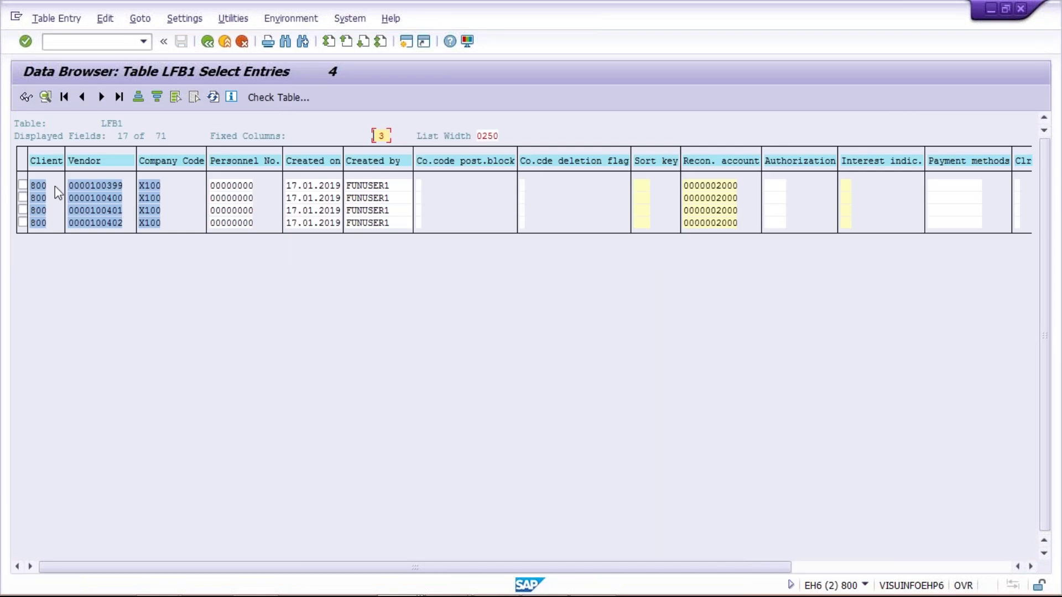
# Scroll to the Payt Terms column to confirm TM45, then bring up the Excel Class workbook.
pyautogui.click(950, 564)
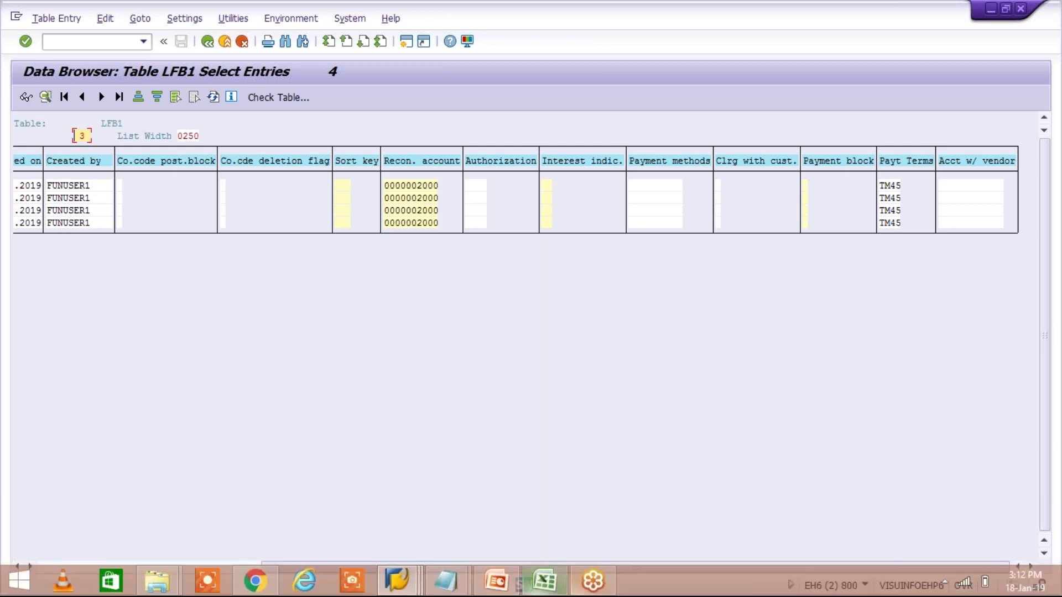
pyautogui.click(539, 580)
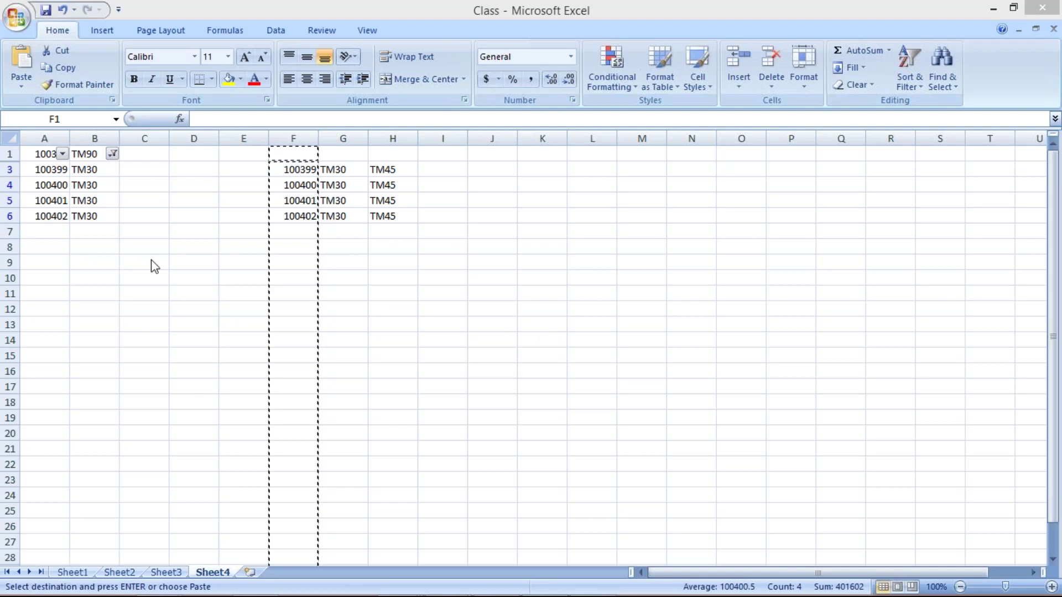
# Select column F in the Class workbook, then return to the SAP LFB1 TM45 results.
pyautogui.hotkey('ctrl', 'space')
pyautogui.hotkey('alt', 'Tab')
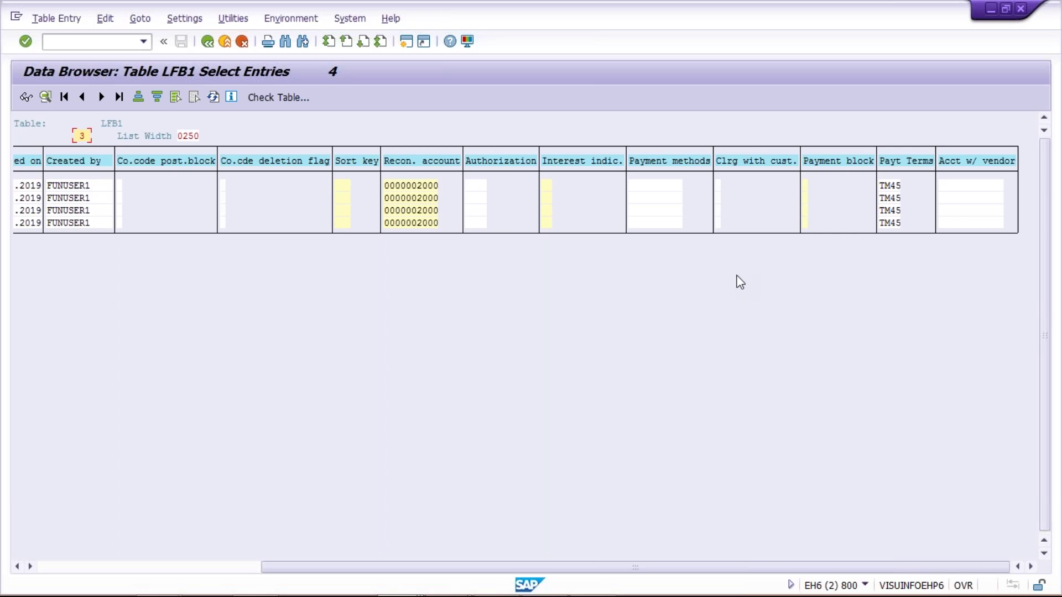
# Switch to the Display Vendor window and start transaction FB60 to enter a vendor invoice.
pyautogui.click(125, 567)
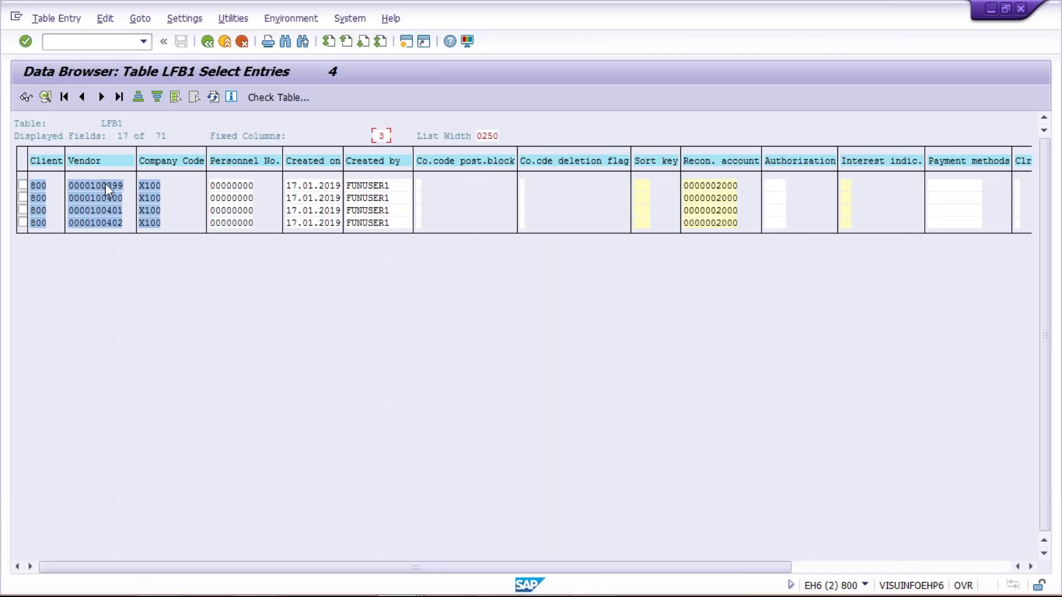
pyautogui.click(108, 216)
pyautogui.moveTo(410, 587)
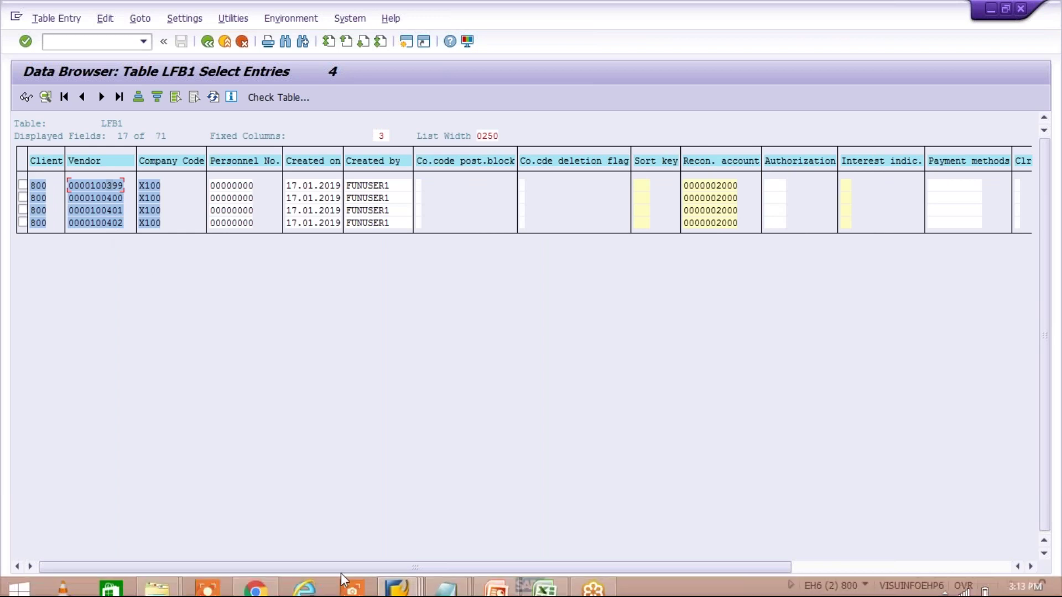
pyautogui.click(409, 586)
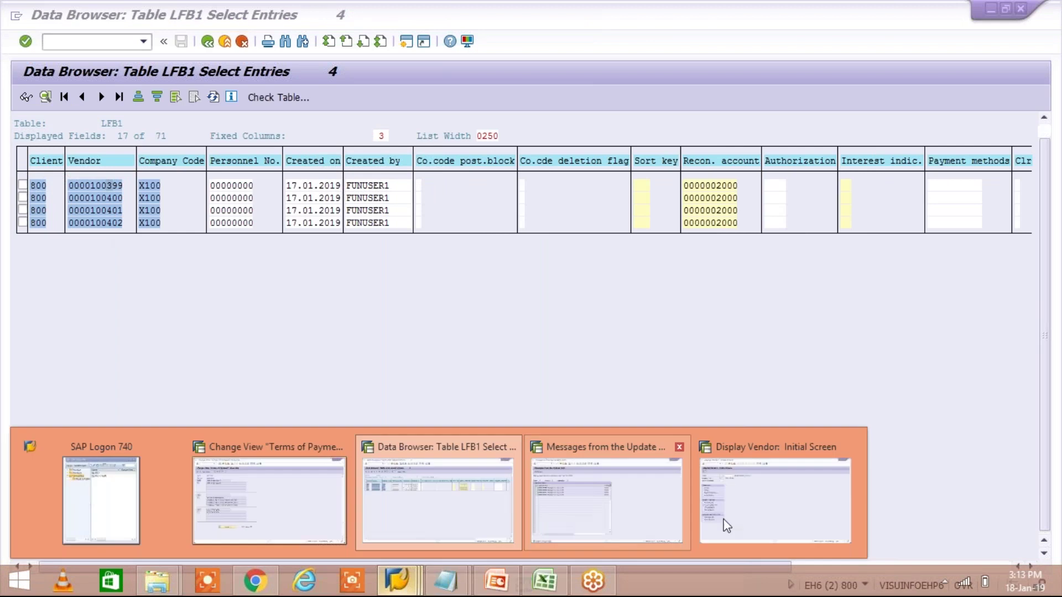
pyautogui.click(749, 526)
pyautogui.write('/NFB60')
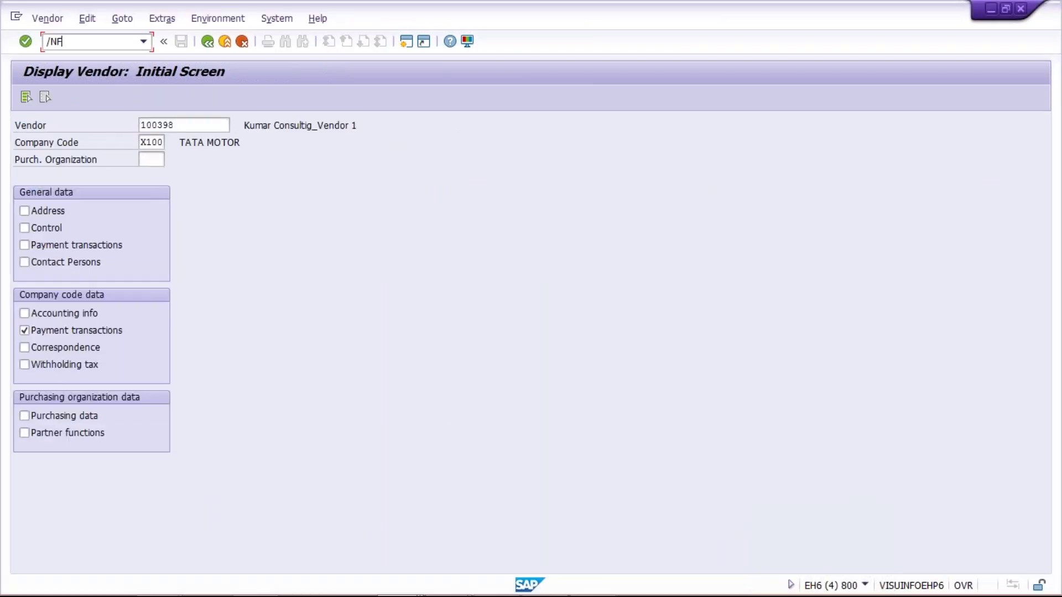
pyautogui.press('Return')
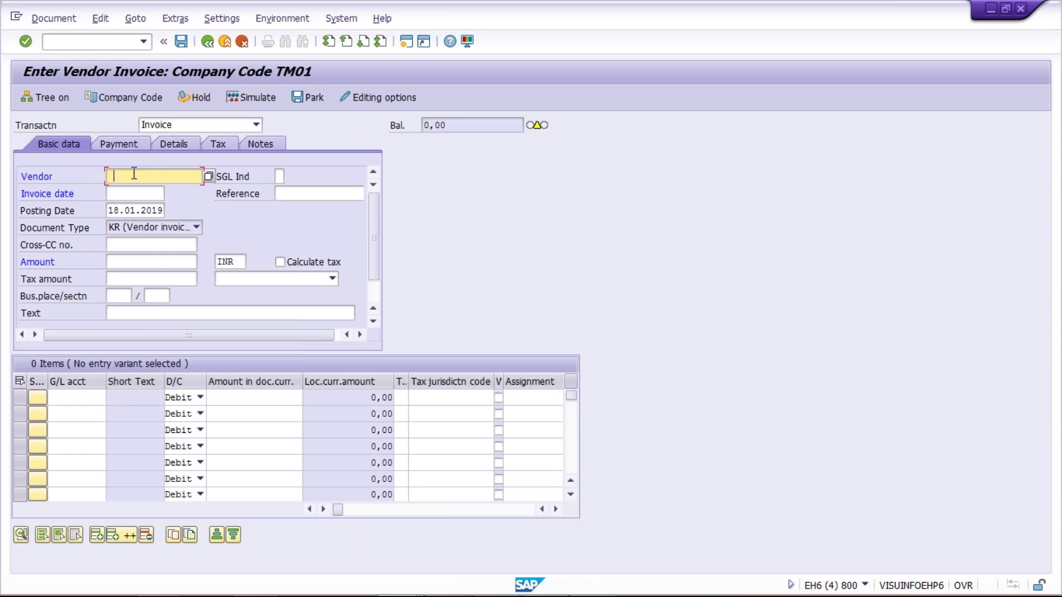
# Pick the first recent vendor from the field history and set invoice date 18.01.2019.
pyautogui.click(134, 174)
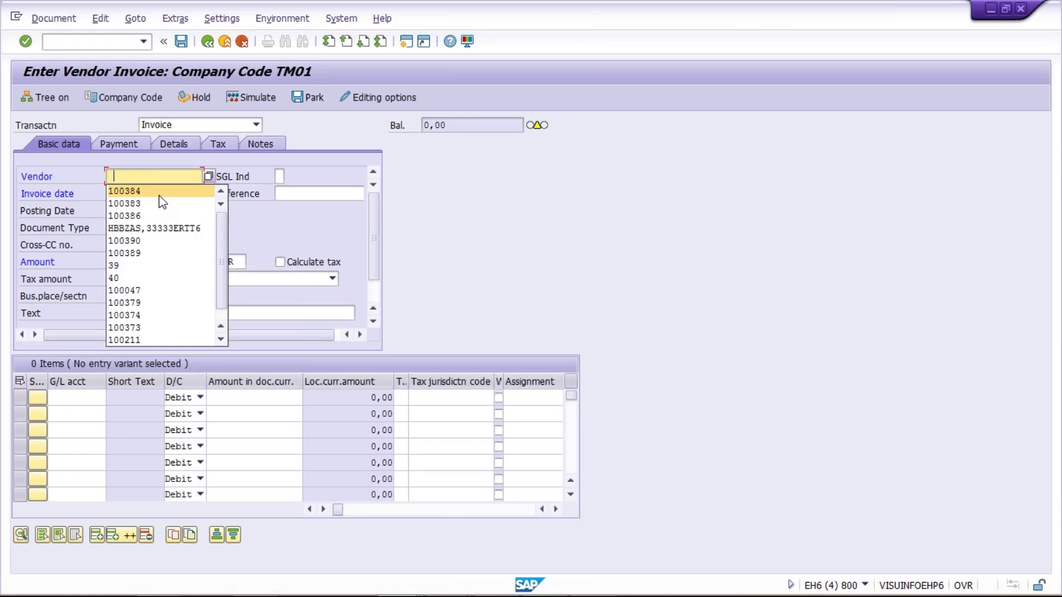
pyautogui.click(159, 193)
pyautogui.click(116, 194)
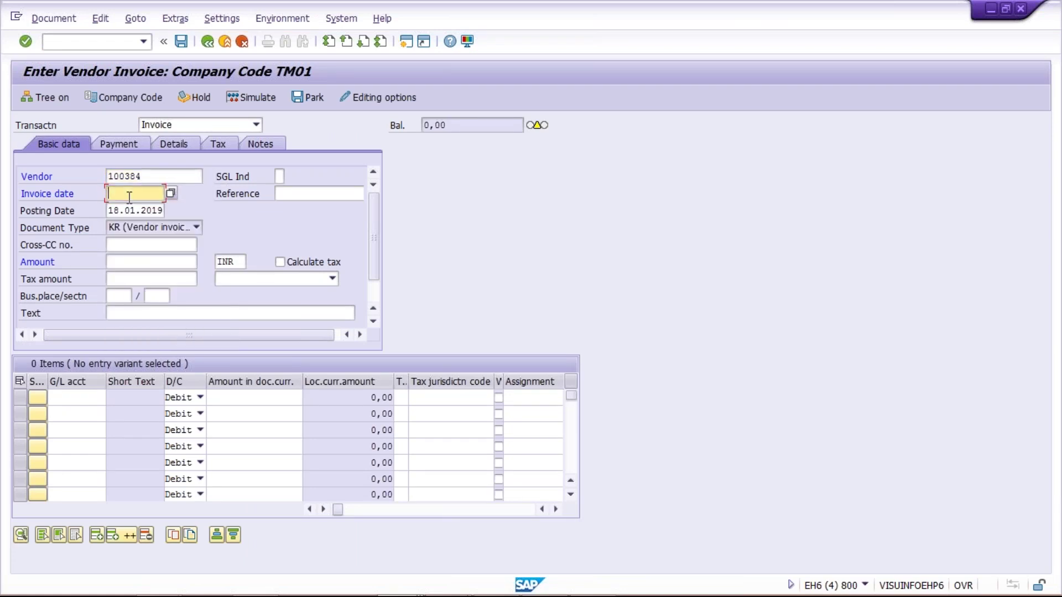
pyautogui.write('18.01.2019')
pyautogui.press('Return')
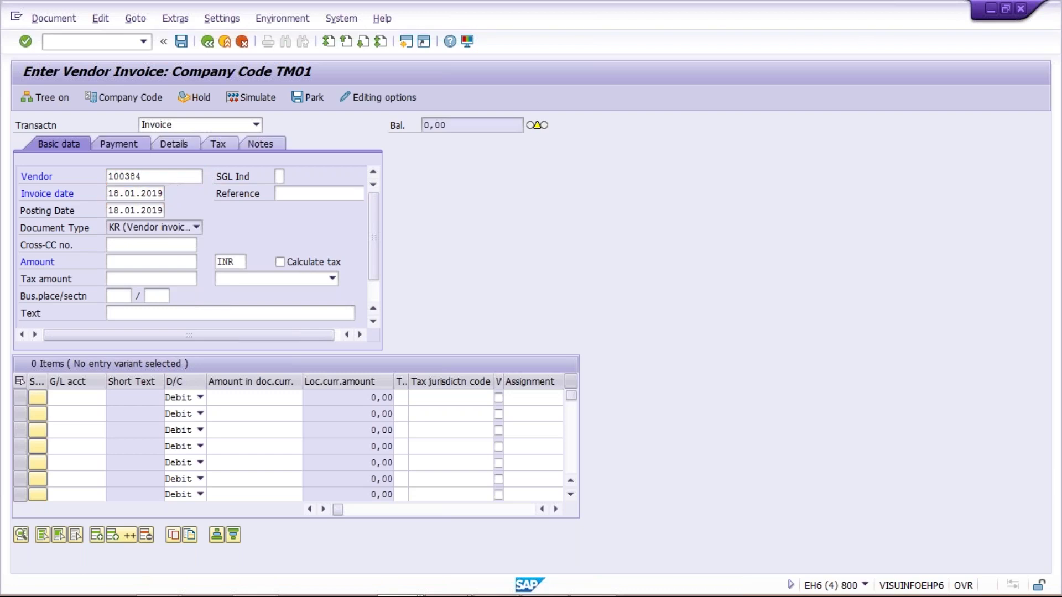
# On the Payment tab, replace payment terms 0001 with TM30.
pyautogui.click(121, 145)
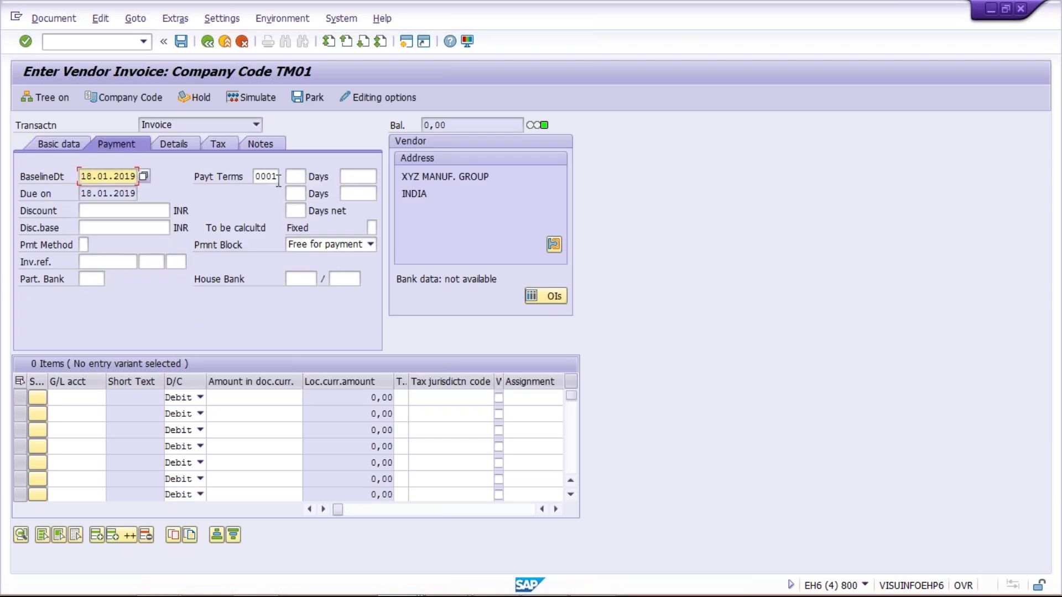
pyautogui.doubleClick(276, 177)
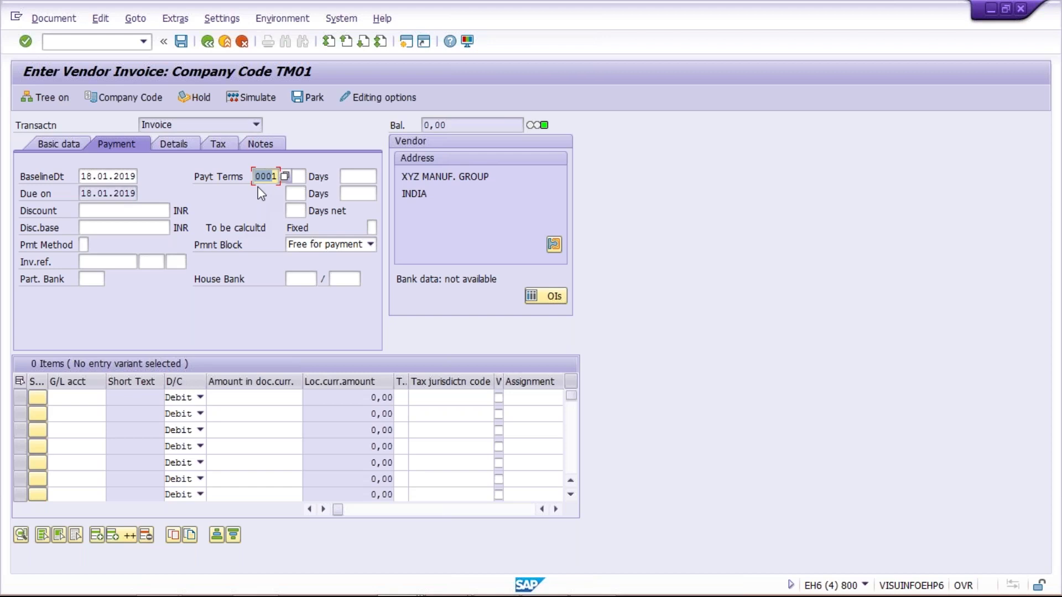
pyautogui.write('18.0')
pyautogui.press('BackSpace')
pyautogui.write('TM30')
# Bring the 1_Introduction presentation forward, showing the 'SAP FICO Mass Changes' title slide.
pyautogui.moveTo(326, 585)
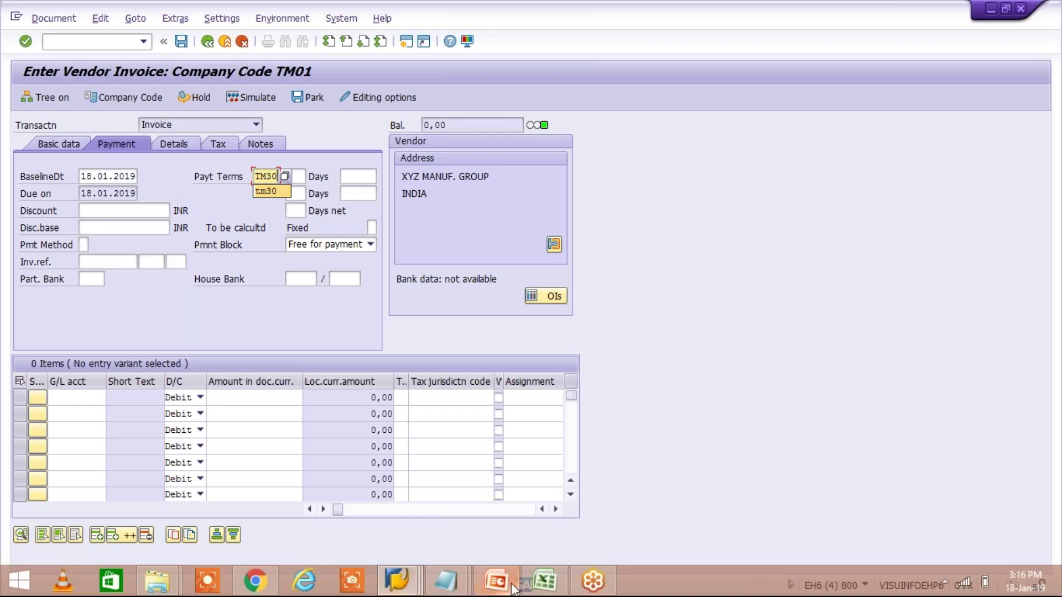
pyautogui.moveTo(511, 571)
pyautogui.click(513, 539)
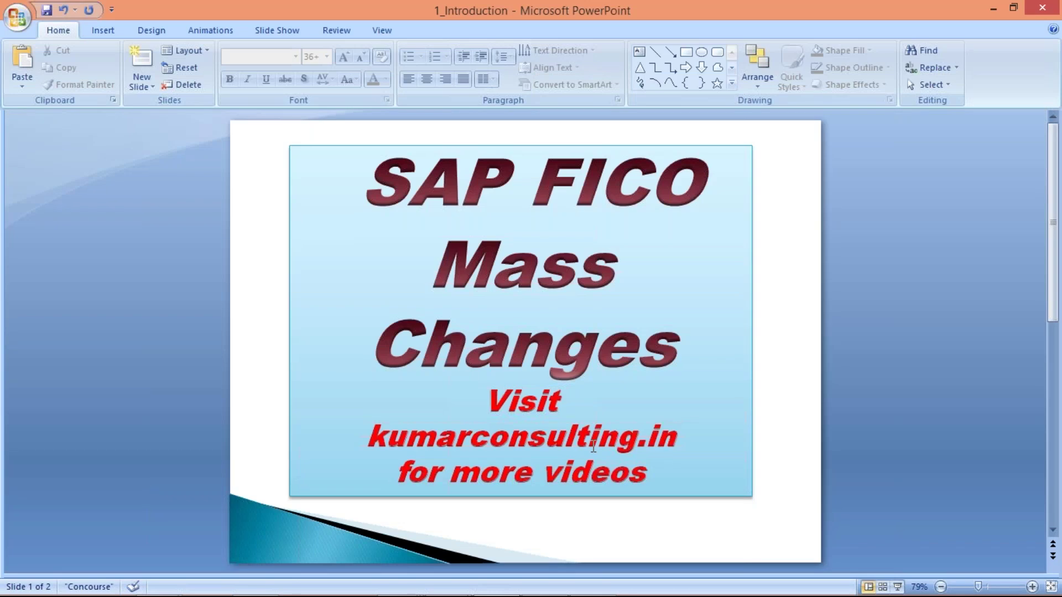
pyautogui.scroll(-1, 593, 447)
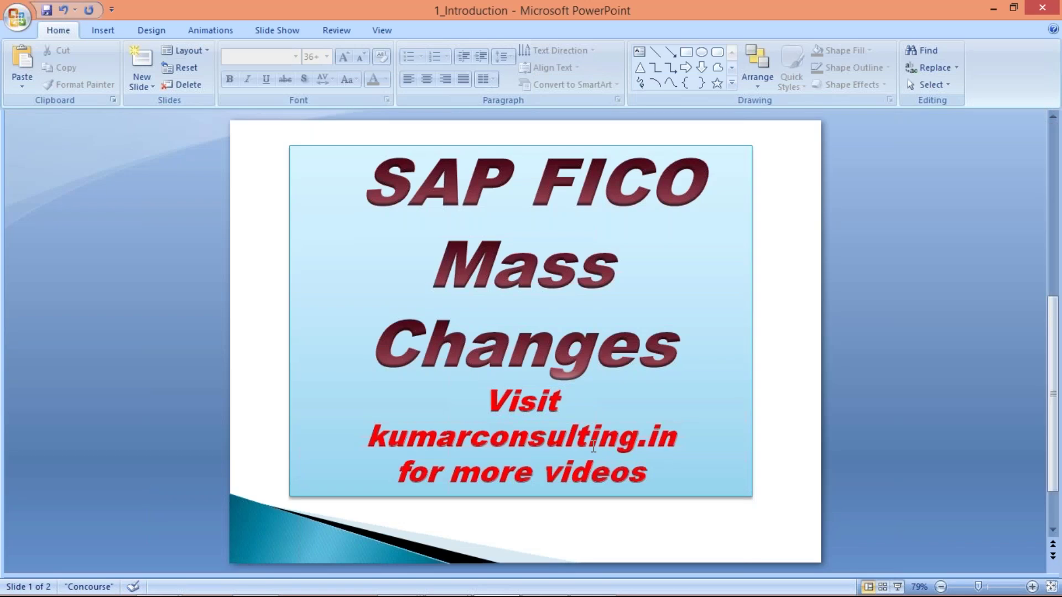